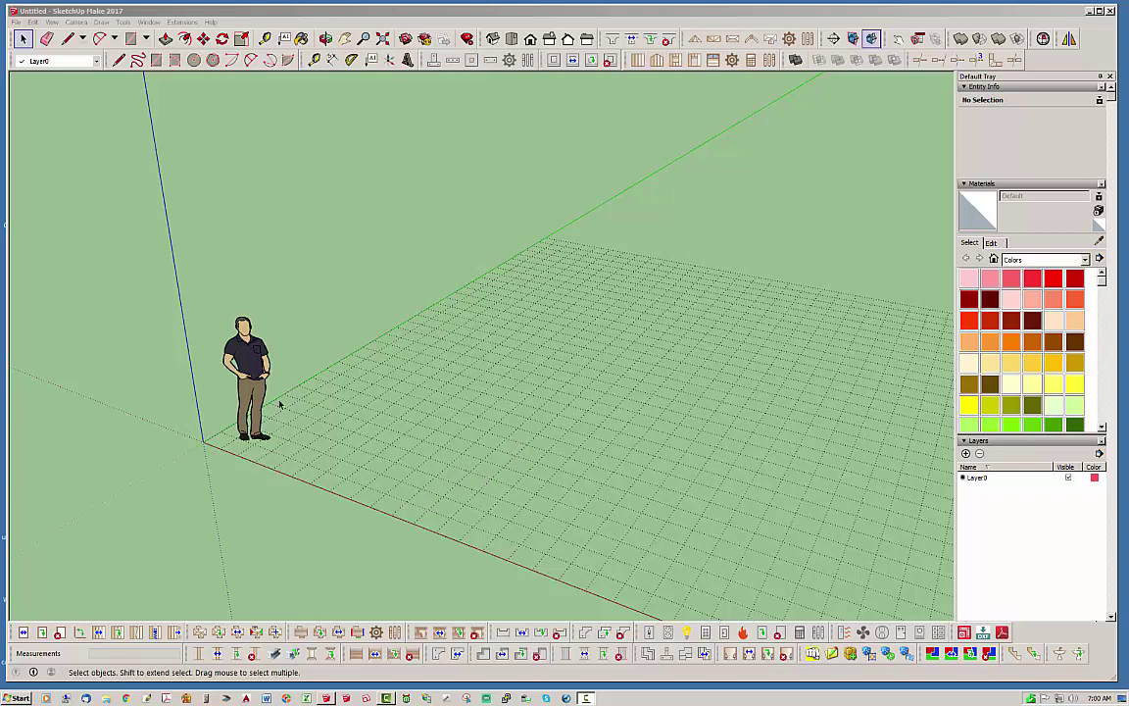
# Step: Undock the Medeek Wall Beams/Columns toolbar, review its post drawing and editing tools, and dock it again
pyautogui.click(424, 17)
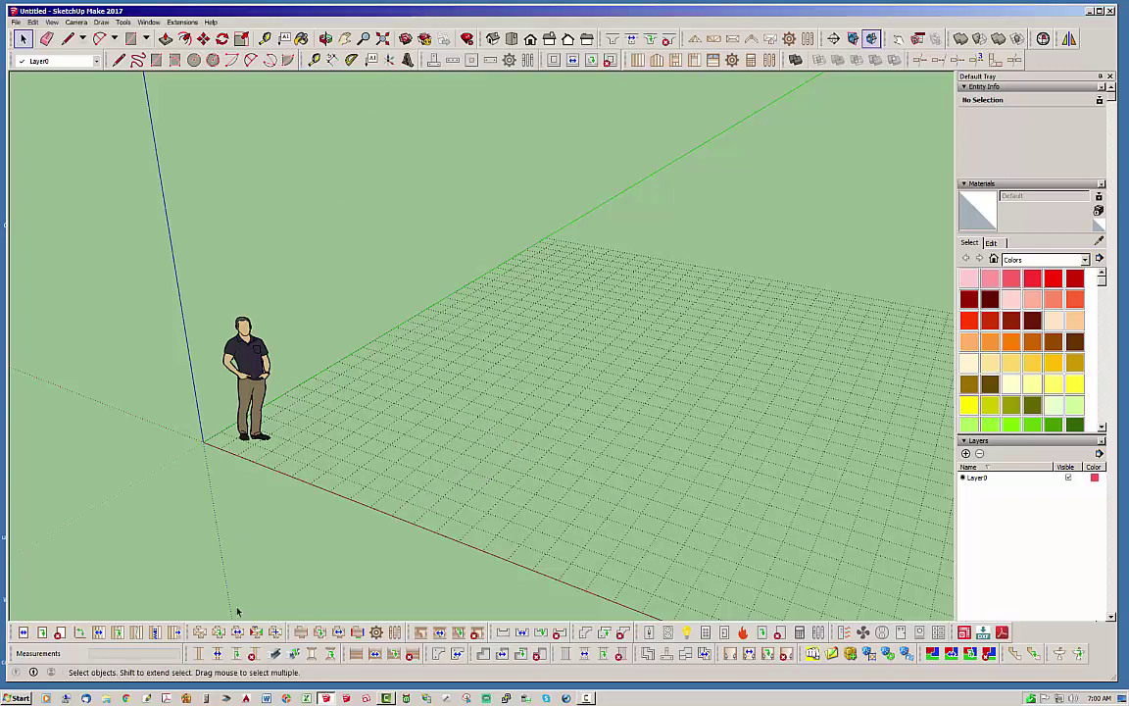
pyautogui.moveTo(189, 654); pyautogui.dragTo(235, 238)
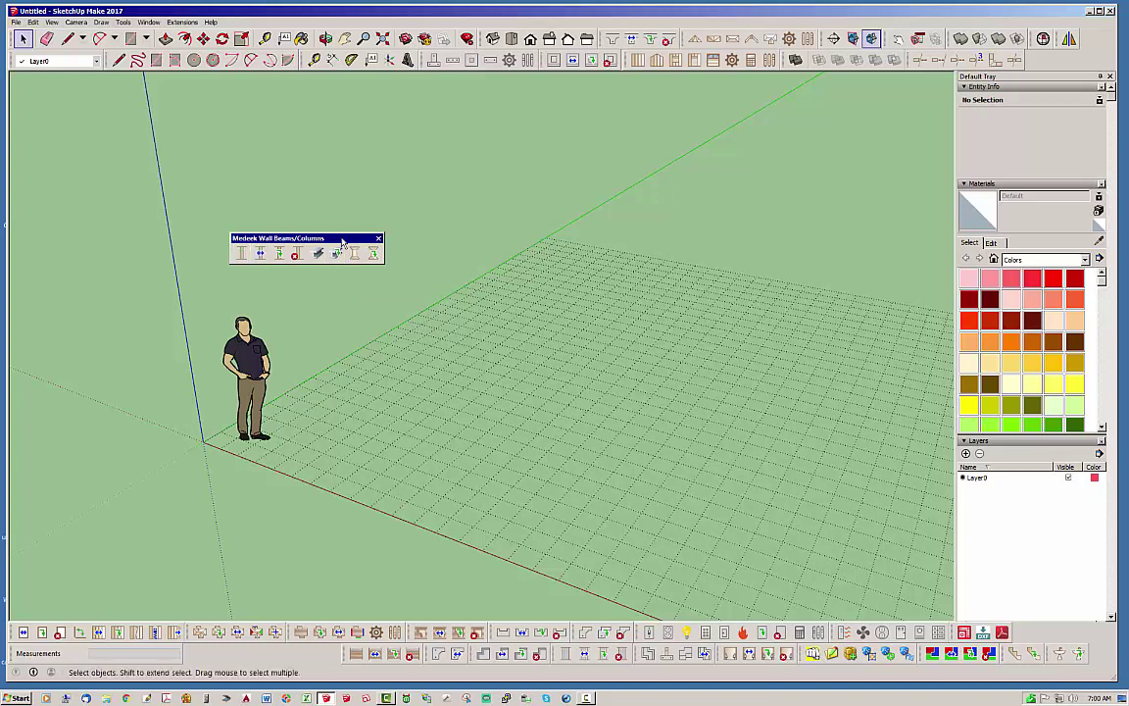
pyautogui.moveTo(306, 237); pyautogui.dragTo(333, 227)
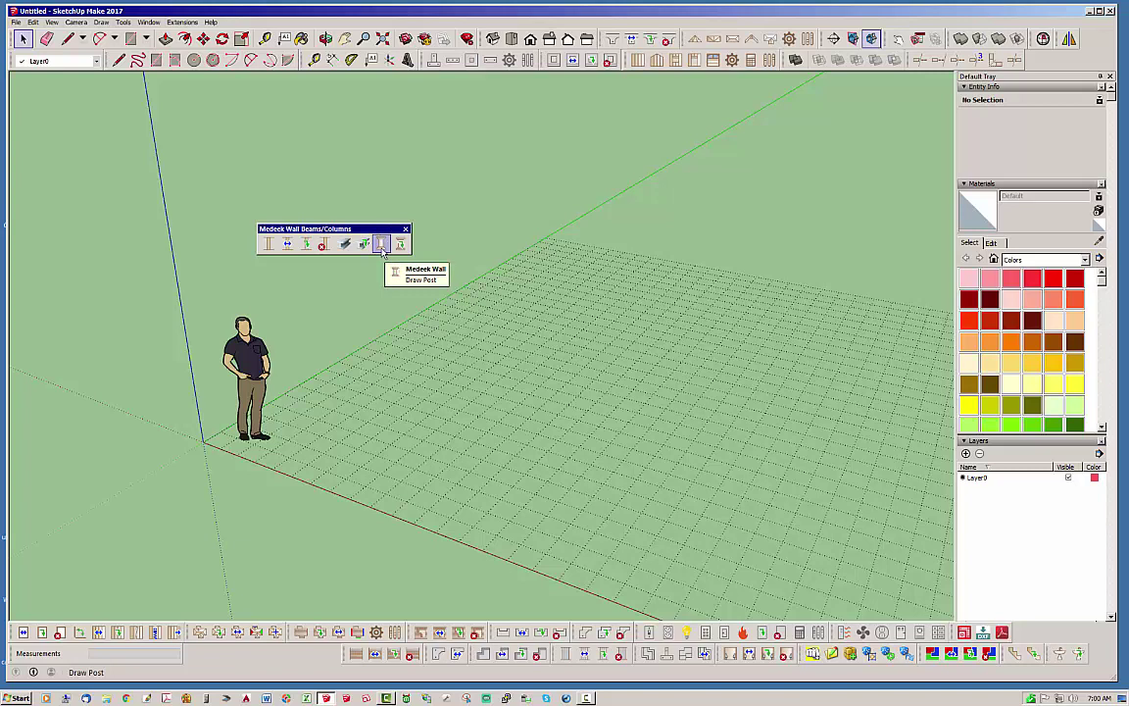
pyautogui.click(266, 245)
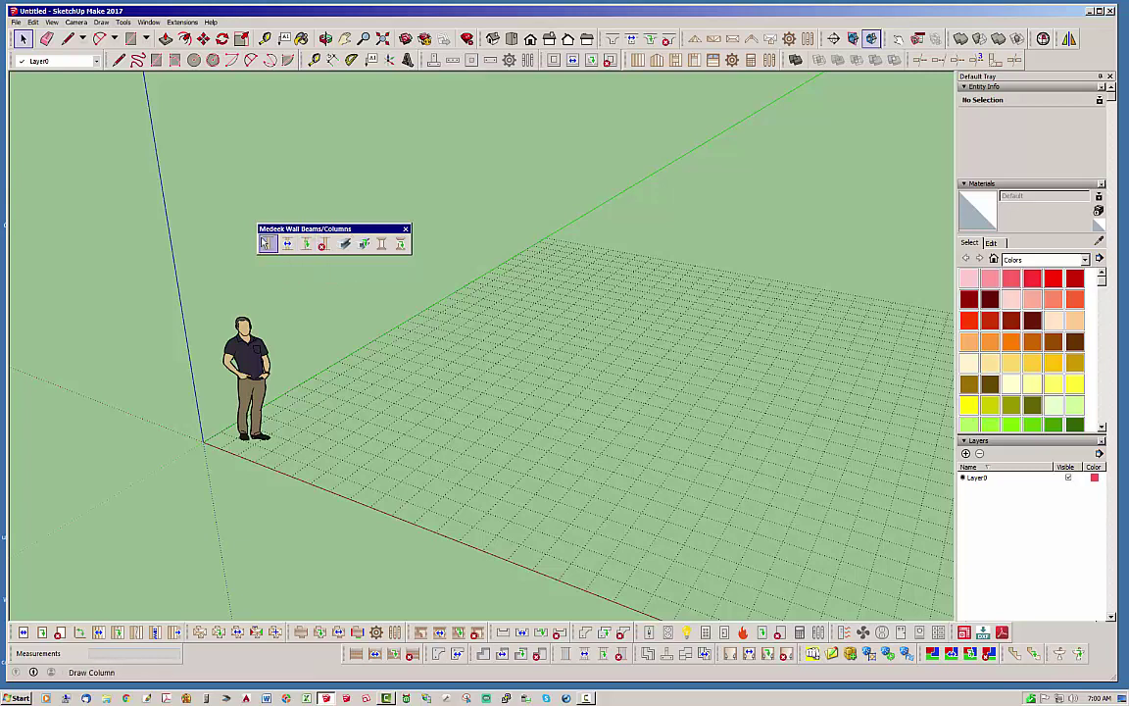
pyautogui.moveTo(317, 230); pyautogui.dragTo(269, 231)
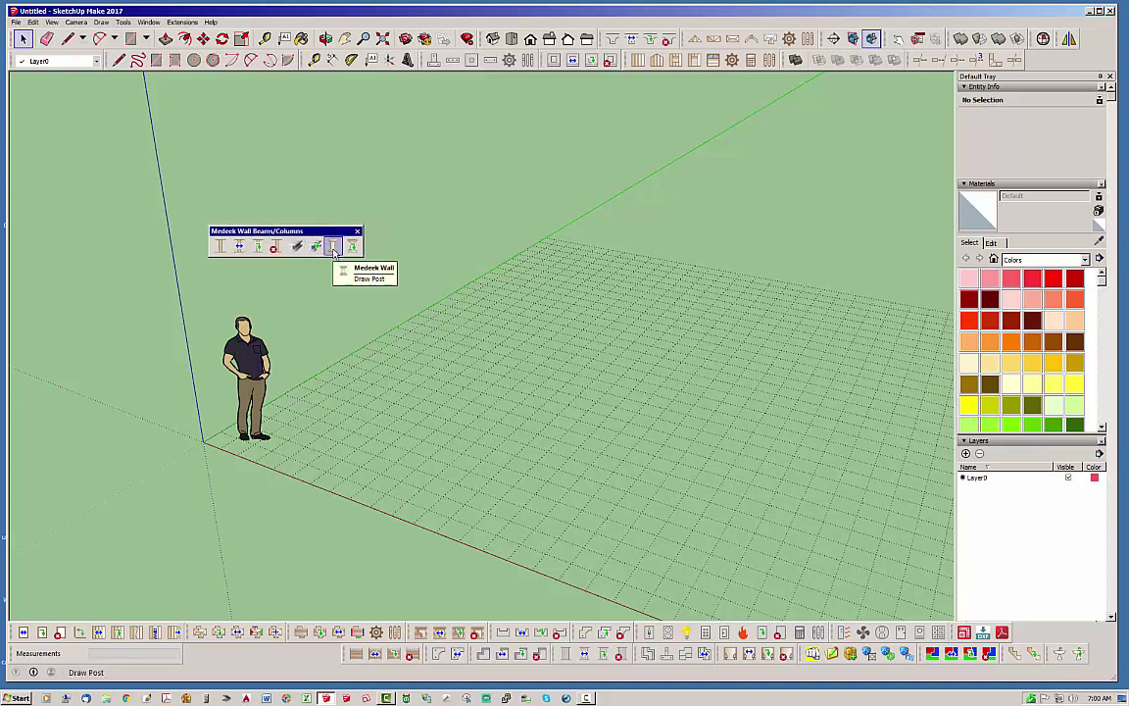
pyautogui.moveTo(313, 231); pyautogui.dragTo(303, 643)
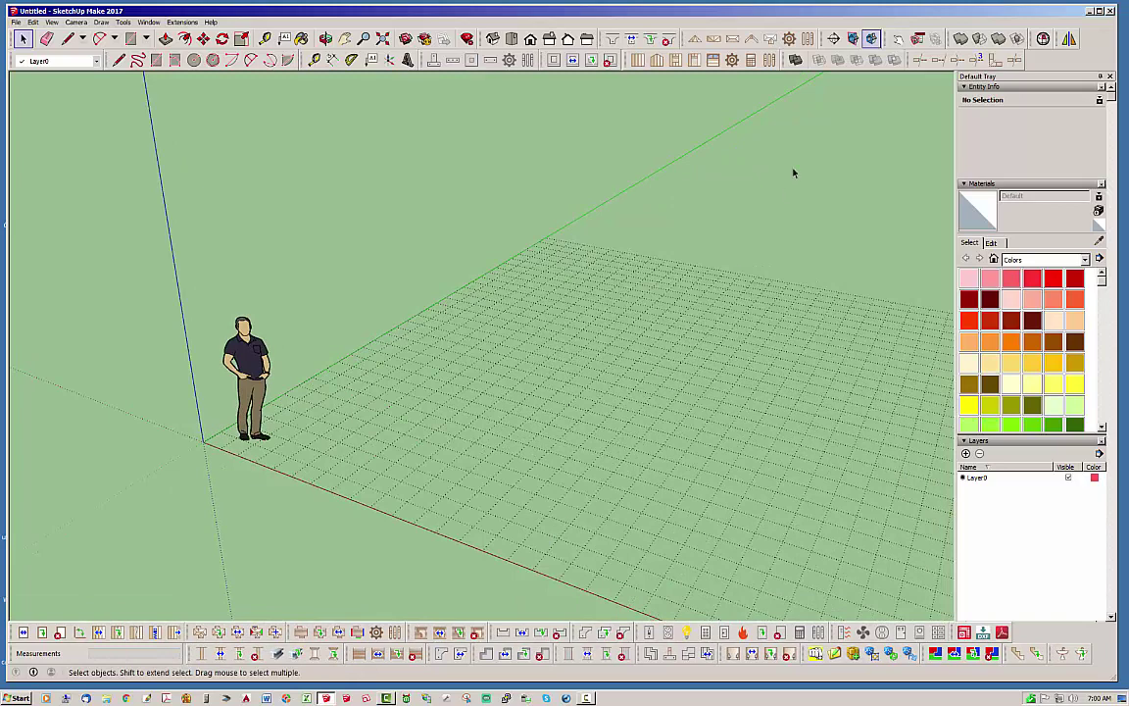
# Step: Review the post callout, post label prefix and post label index options in the Medeek Wall global settings
pyautogui.click(695, 60)
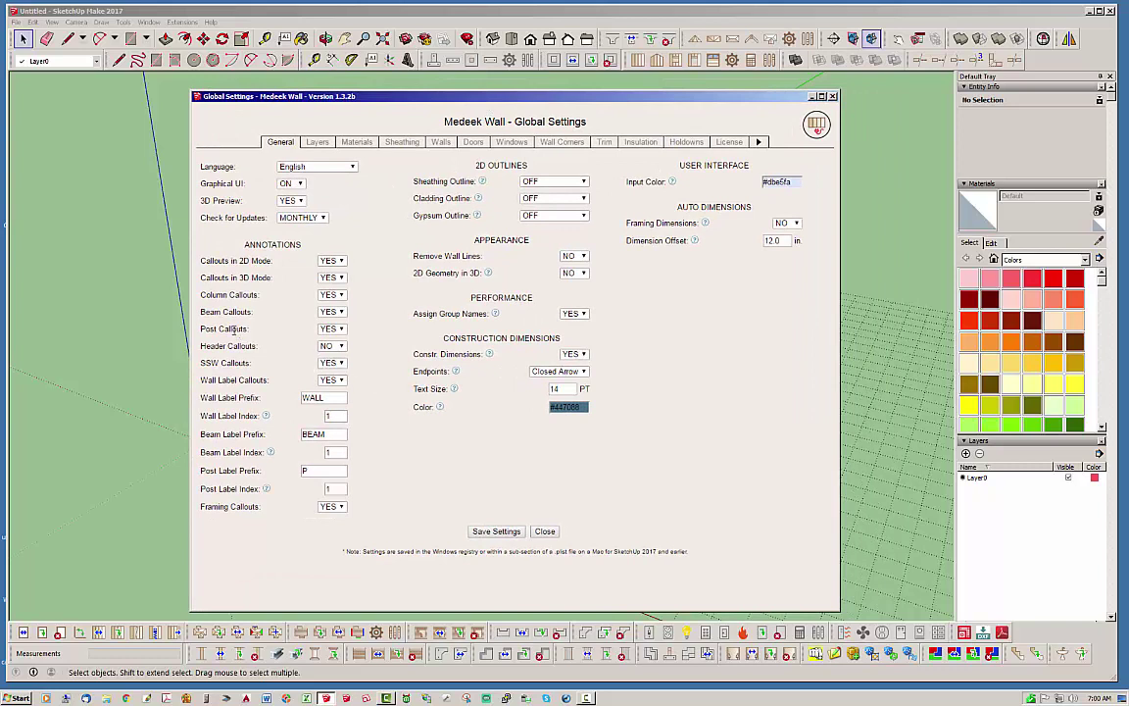
pyautogui.click(332, 333)
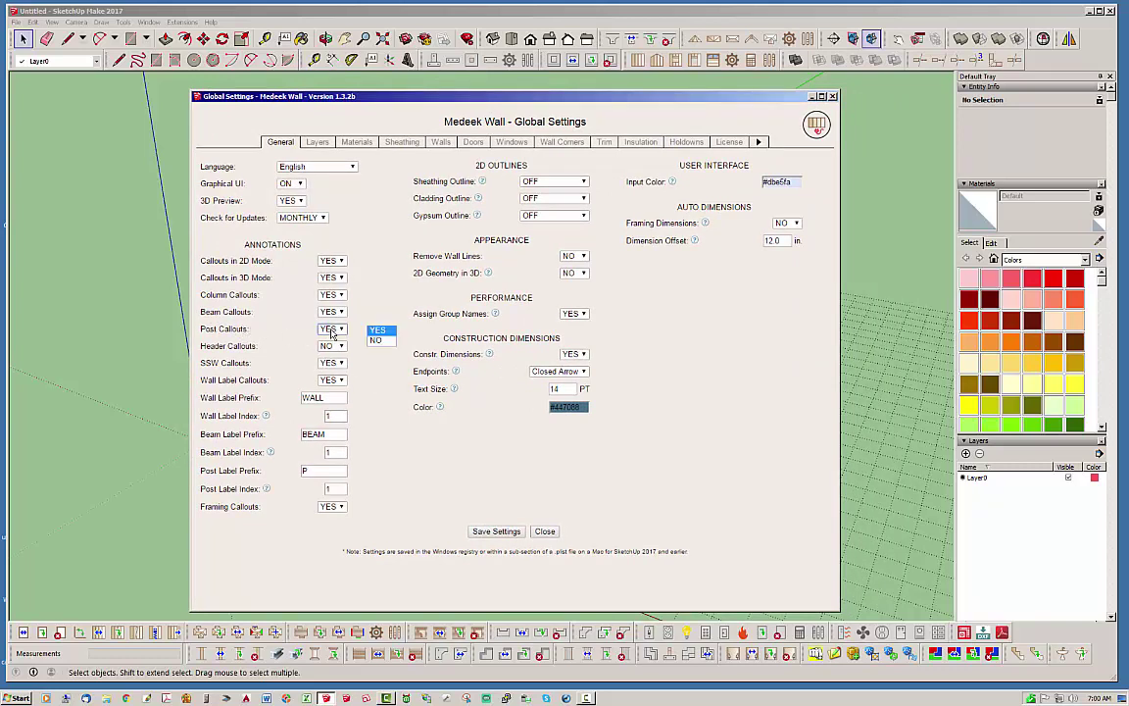
pyautogui.click(336, 299)
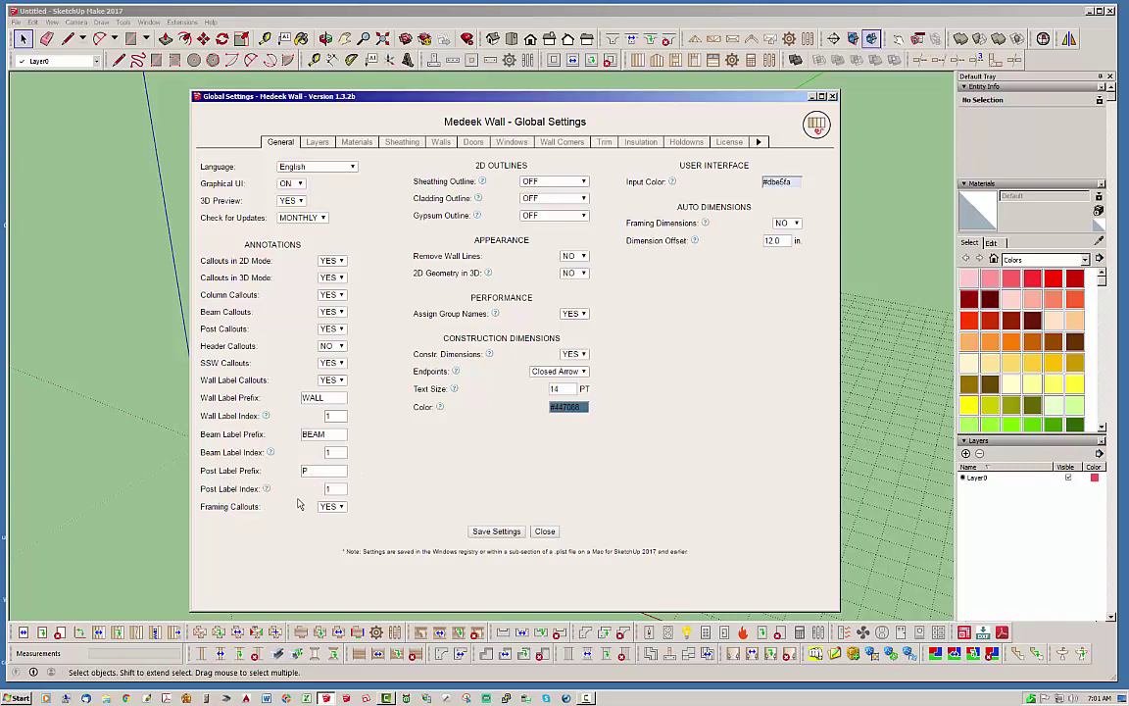
pyautogui.moveTo(282, 487)
pyautogui.moveTo(270, 453)
pyautogui.click(545, 532)
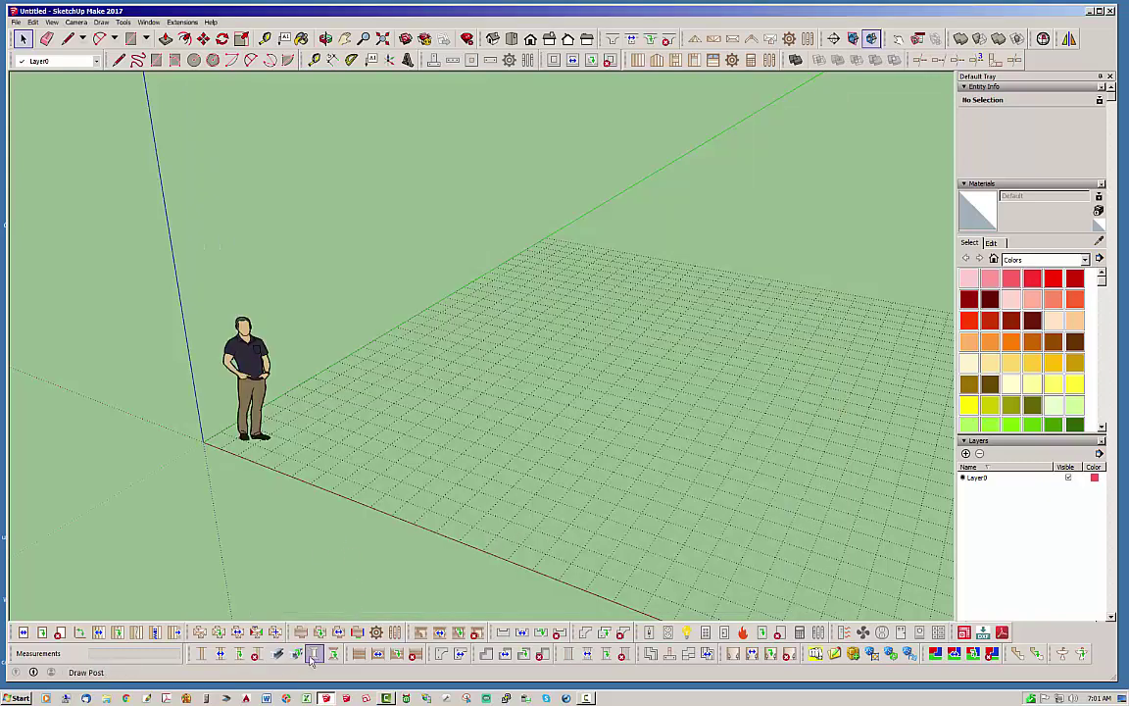
# Step: Draw a 6 x 6 timber post, 96 in. tall in Douglas Fir-Larch No. 2, beside the red axis near the standing figure
pyautogui.click(311, 659)
pyautogui.moveTo(888, 129); pyautogui.dragTo(858, 96)
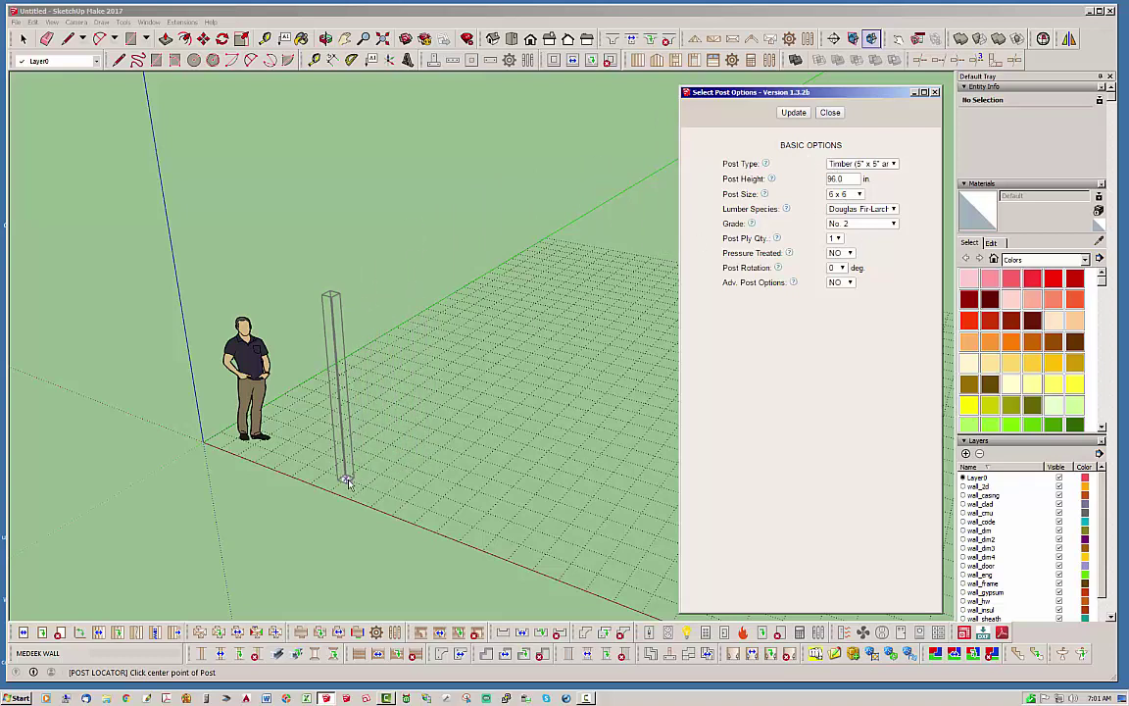
pyautogui.click(336, 481)
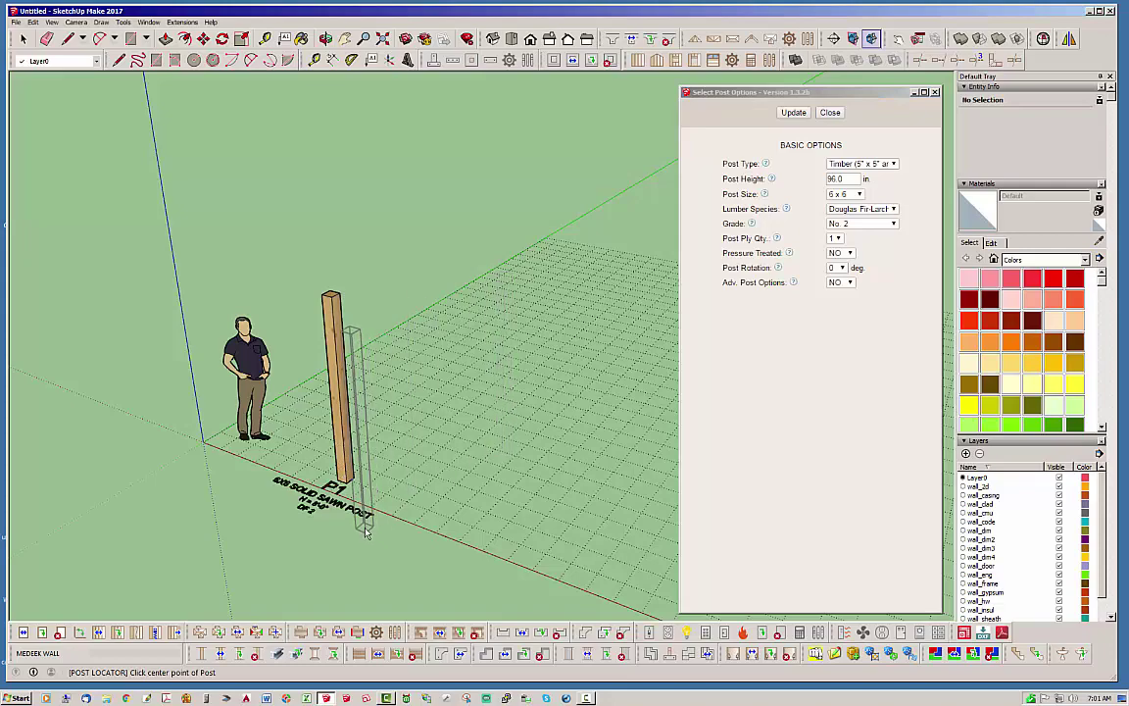
pyautogui.press('space')
pyautogui.scroll(1, 260, 451)
pyautogui.scroll(3, 260, 451)
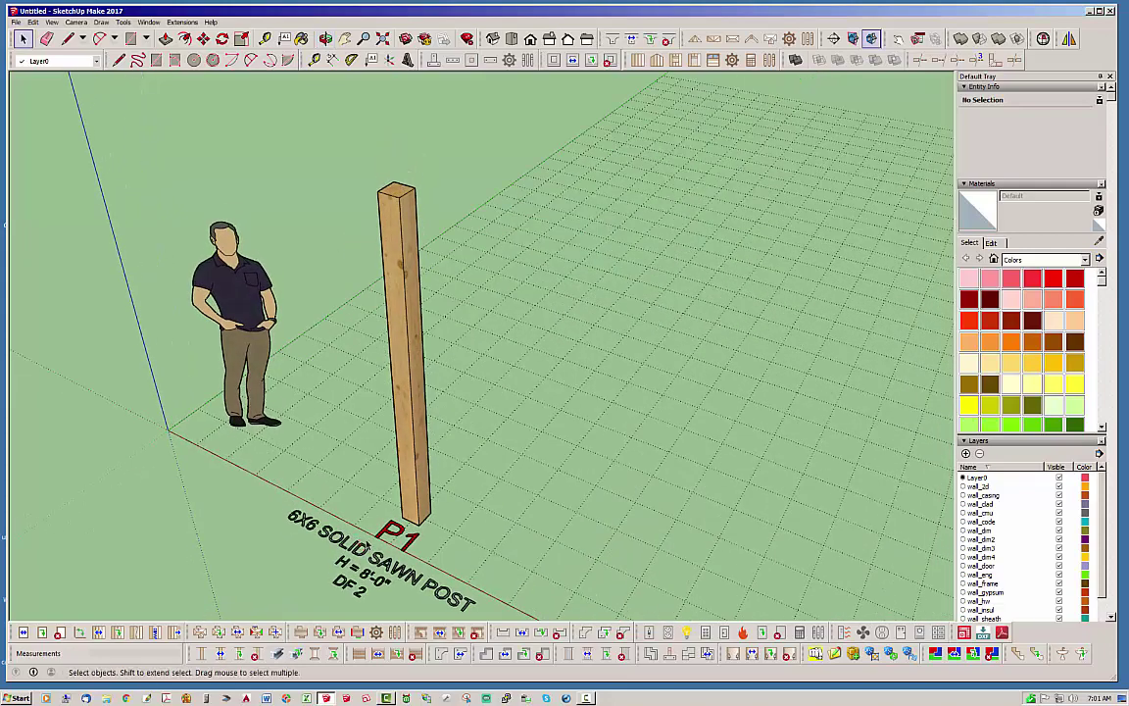
pyautogui.scroll(-1, 402, 519)
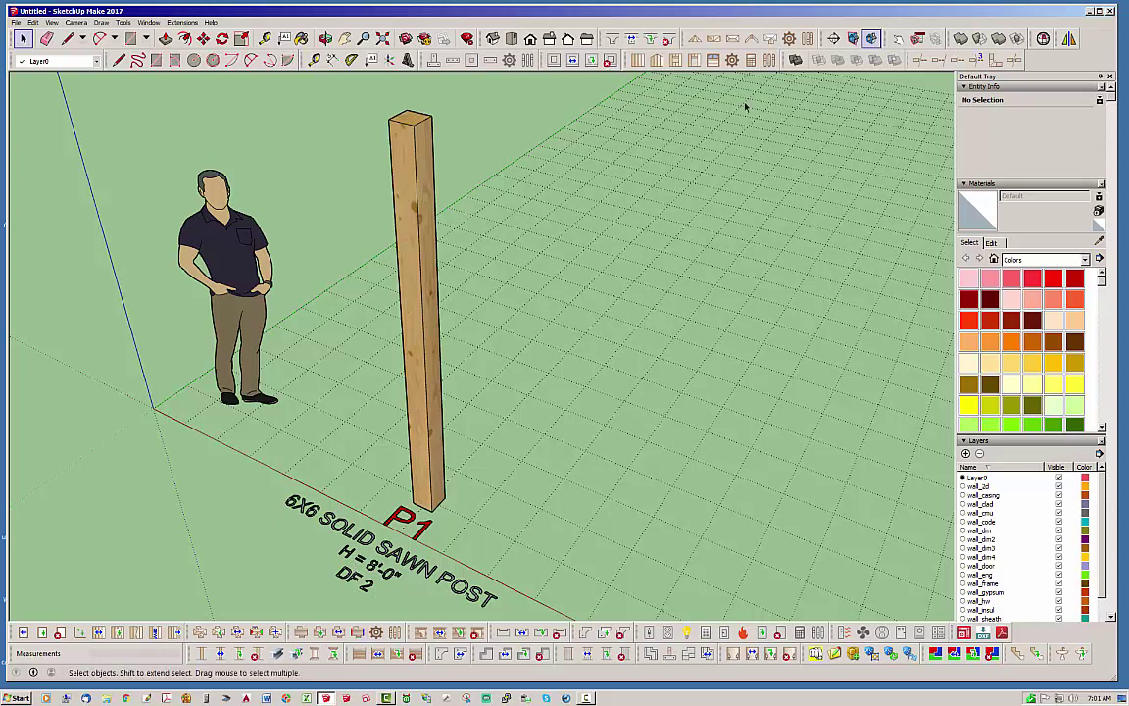
# Step: Set Framing Callouts to NO in the Medeek Wall global settings and save the settings
pyautogui.click(690, 51)
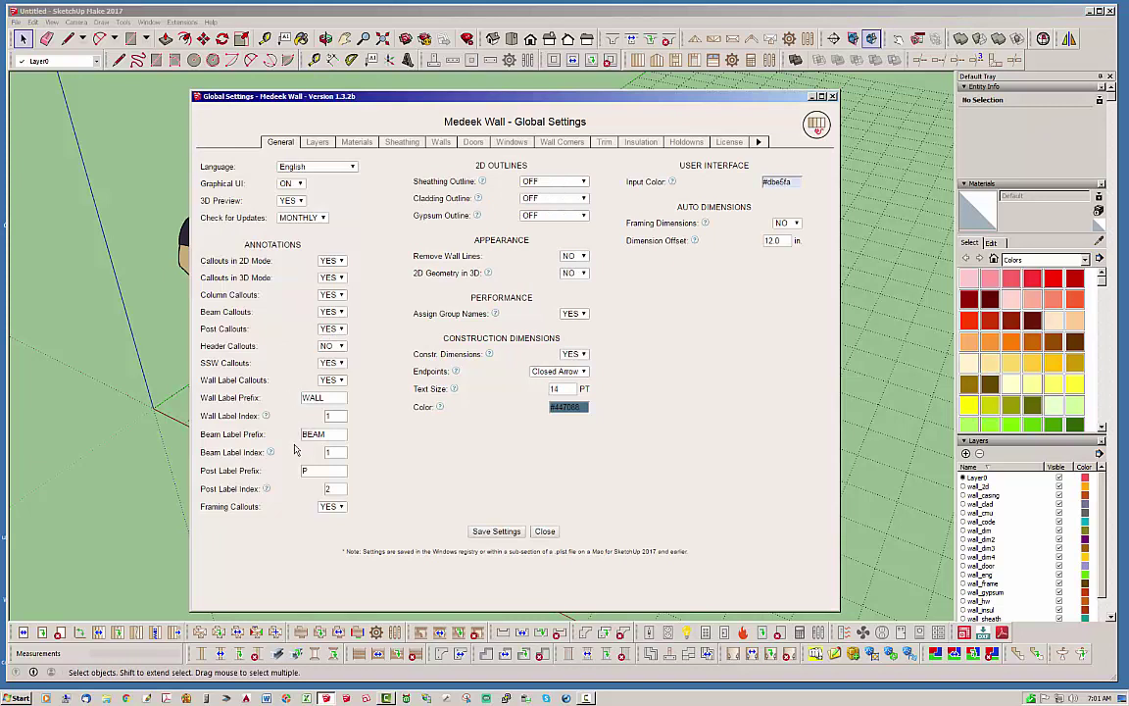
pyautogui.click(339, 507)
pyautogui.click(327, 527)
pyautogui.click(497, 531)
pyautogui.click(545, 532)
# Step: Regenerate the post assembly so its label follows the saved callout settings
pyautogui.rightClick(425, 489)
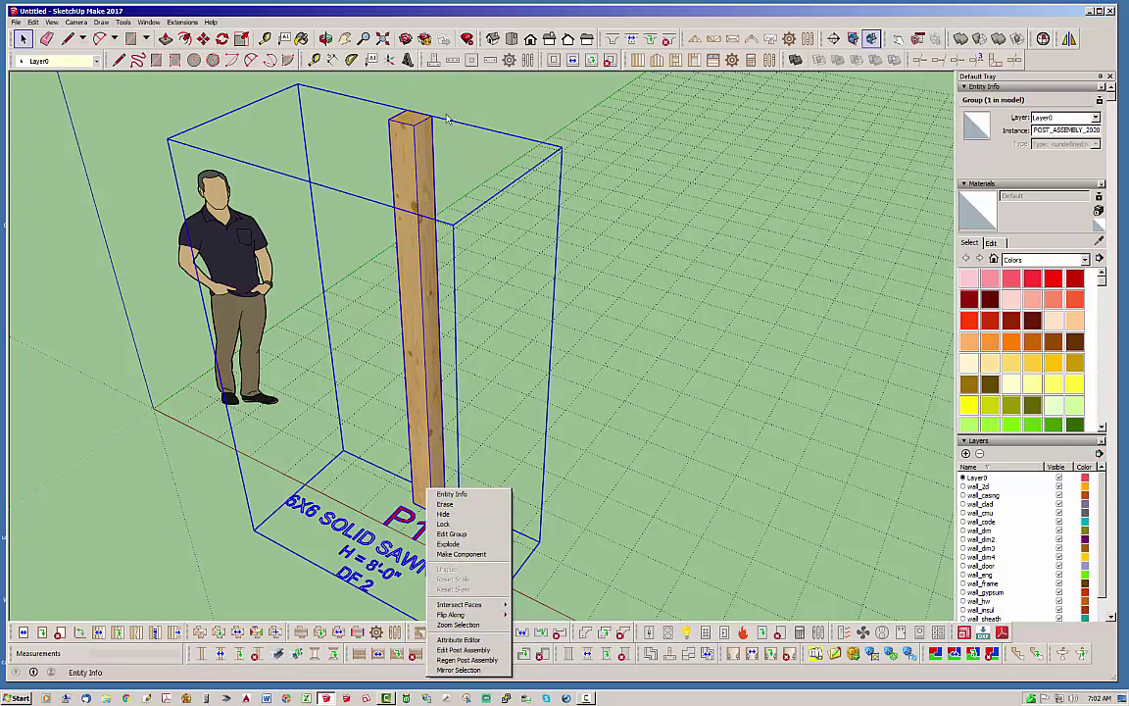
pyautogui.click(466, 660)
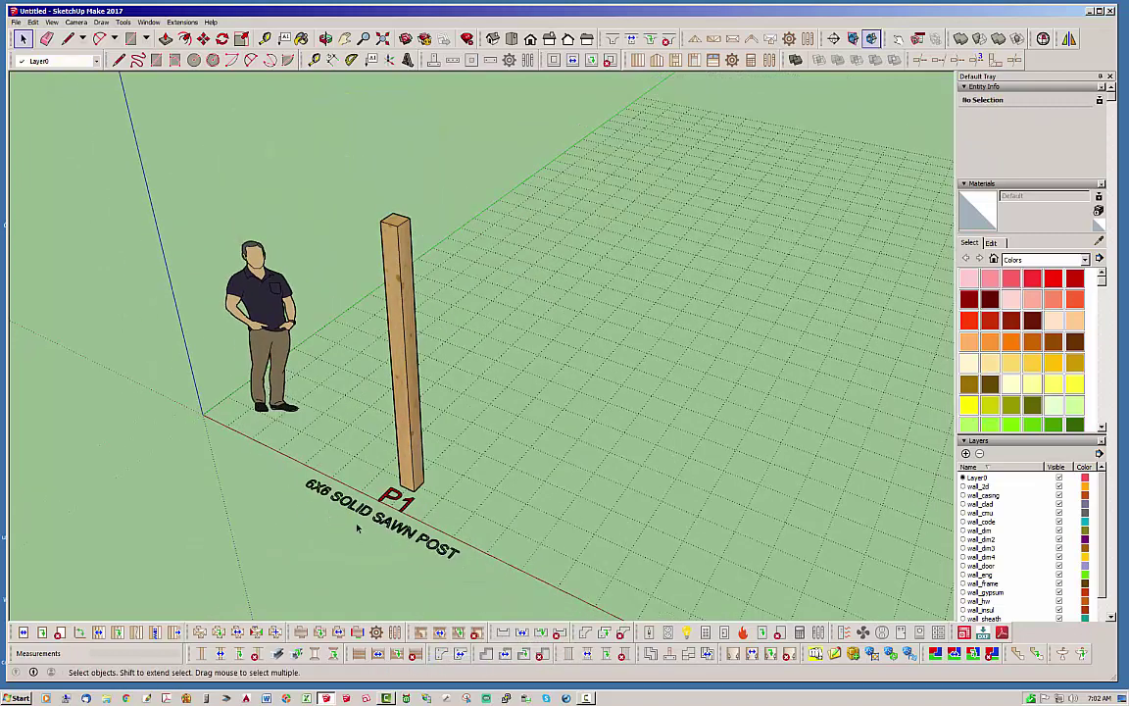
pyautogui.scroll(2, 362, 524)
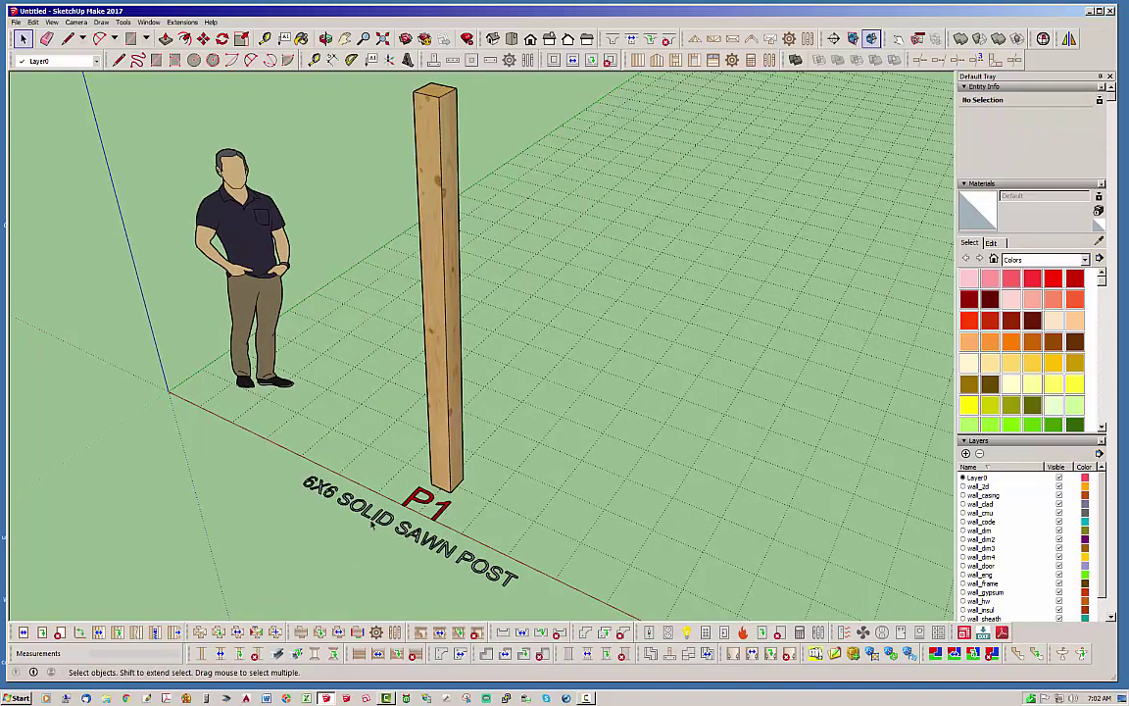
pyautogui.scroll(-2, 330, 475)
pyautogui.moveTo(338, 420); pyautogui.dragTo(374, 434, button='middle')
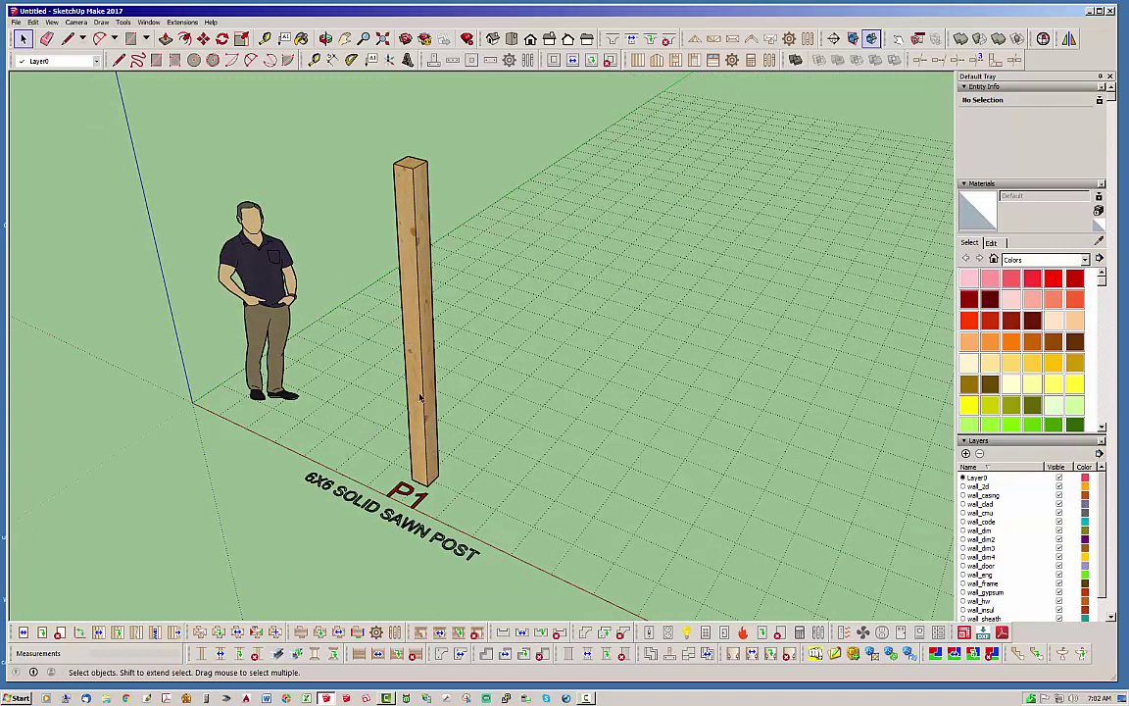
# Step: Place a reinforced spread footing, 30 x 30 in. and 12 in. deep, centred under the post
pyautogui.click(472, 61)
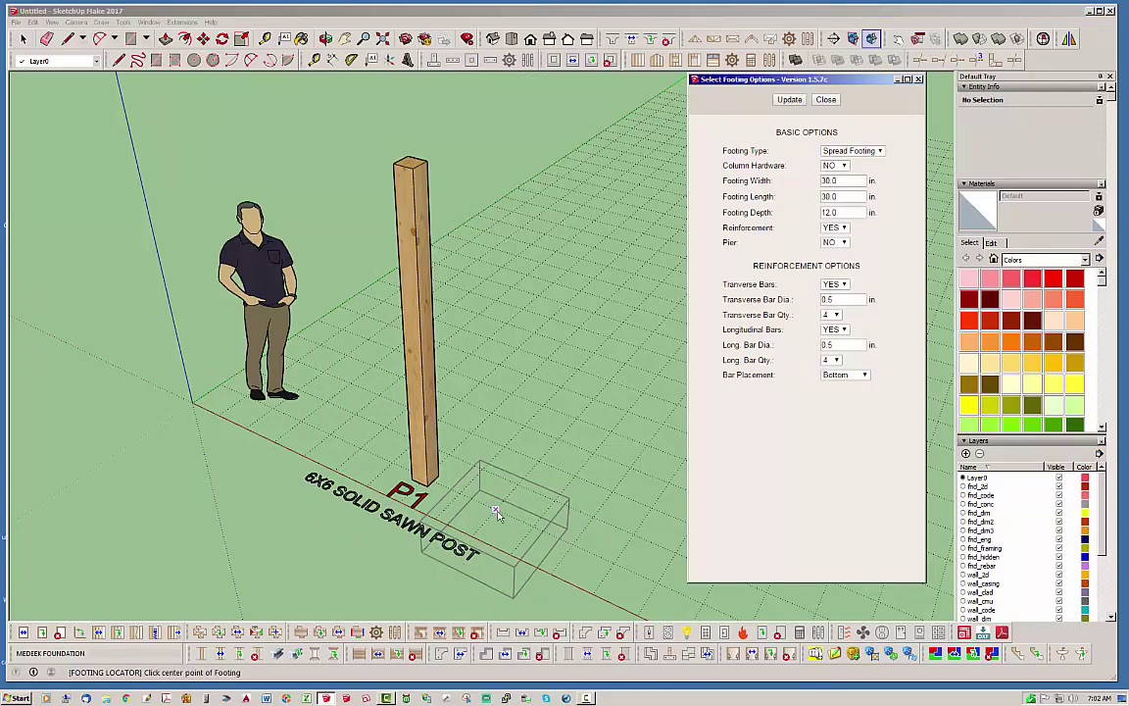
pyautogui.moveTo(442, 459); pyautogui.dragTo(462, 402, button='middle')
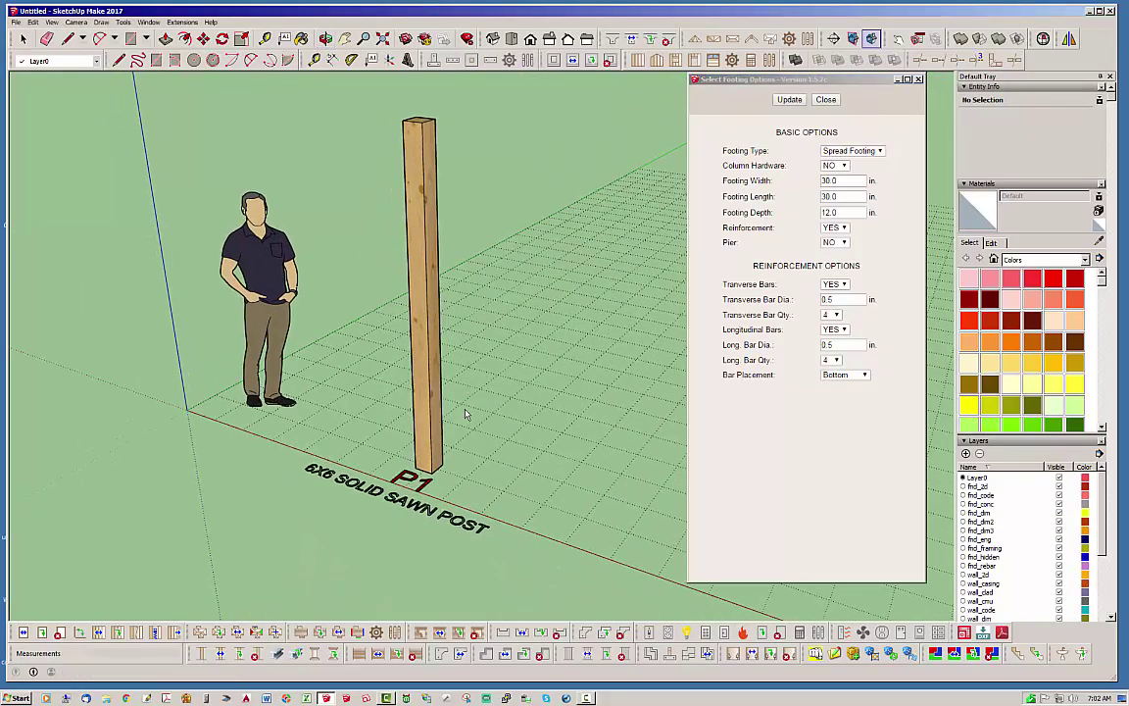
pyautogui.scroll(3, 451, 431)
pyautogui.moveTo(442, 446)
pyautogui.mouseDown(button='middle')
pyautogui.moveTo(411, 303)
pyautogui.moveTo(433, 278)
pyautogui.moveTo(402, 500)
pyautogui.moveTo(438, 469)
pyautogui.mouseUp(button='middle')
pyautogui.click(412, 297)
# Step: Edit the column footing to turn on column hardware with a CBSQ66 column base, and update it
pyautogui.scroll(2, 450, 468)
pyautogui.click(460, 468)
pyautogui.rightClick(462, 468)
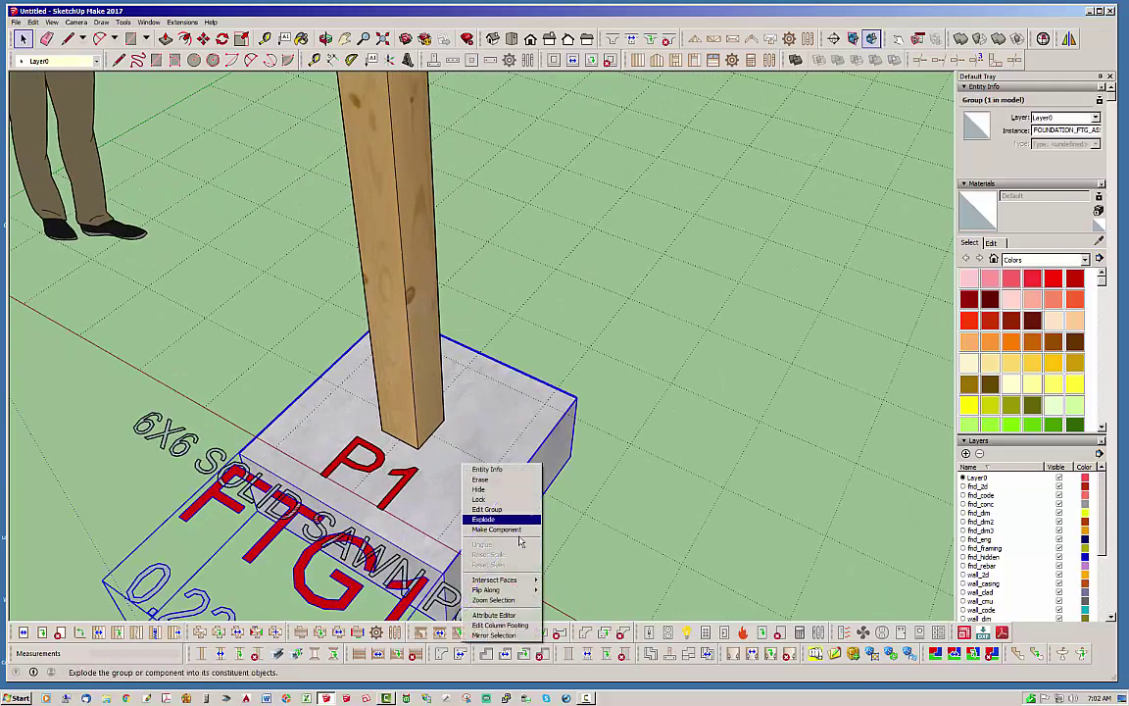
pyautogui.click(505, 625)
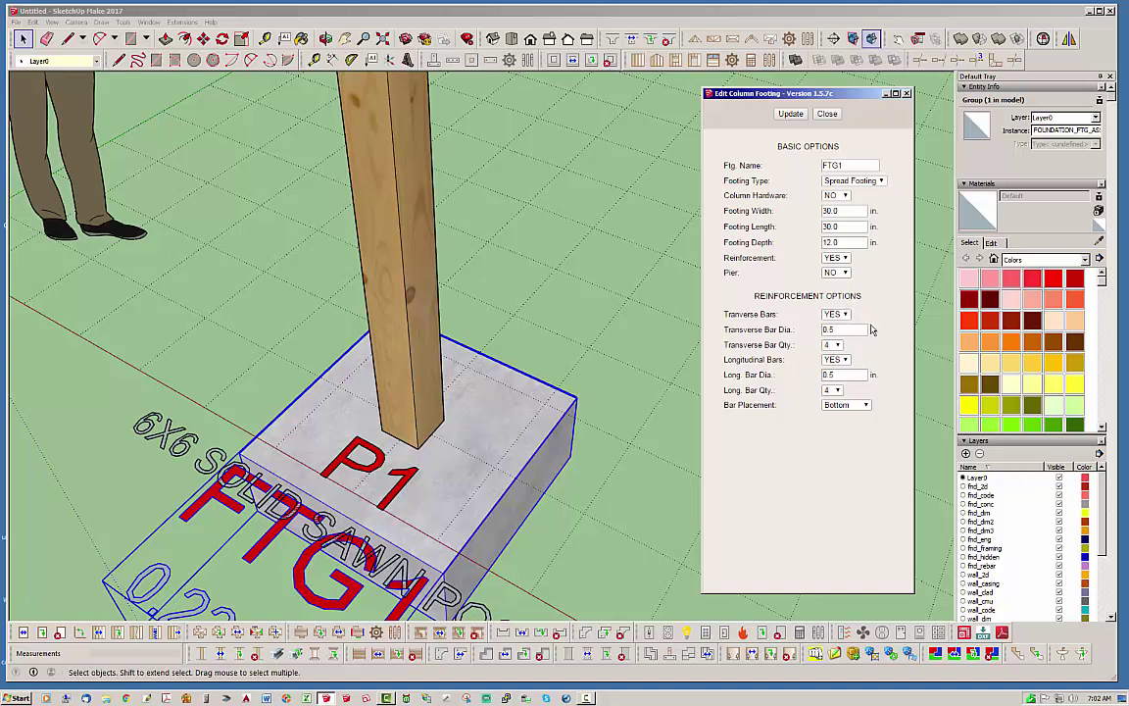
pyautogui.click(847, 195)
pyautogui.click(833, 210)
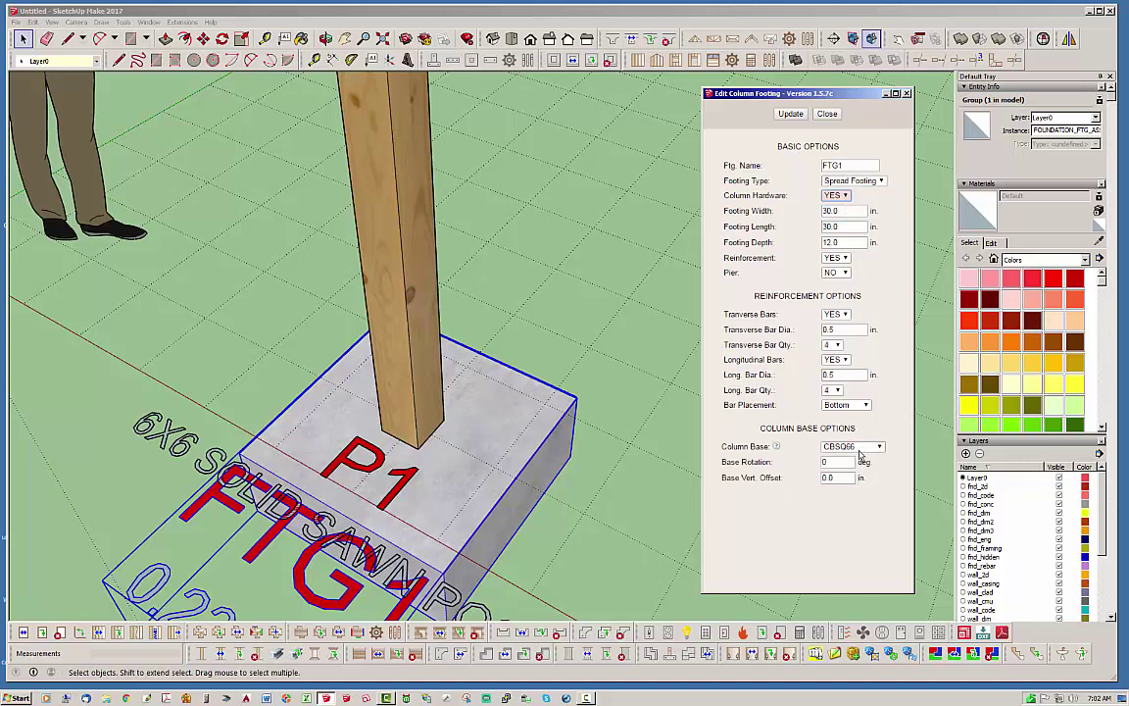
pyautogui.click(792, 114)
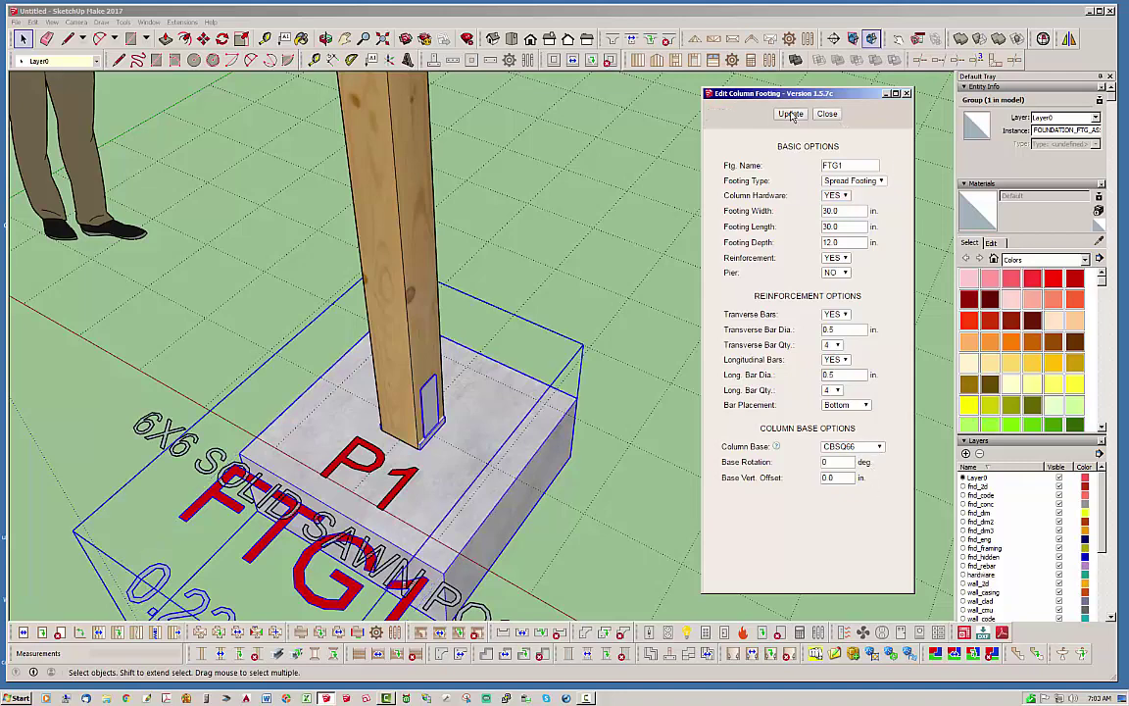
# Step: Examine the column base where the post meets the footing, and the whole post assembly
pyautogui.moveTo(477, 436)
pyautogui.mouseDown(button='middle')
pyautogui.moveTo(471, 412)
pyautogui.moveTo(493, 385)
pyautogui.moveTo(303, 429)
pyautogui.moveTo(680, 356)
pyautogui.moveTo(953, 361)
pyautogui.moveTo(560, 396)
pyautogui.moveTo(469, 449)
pyautogui.mouseUp(button='middle')
pyautogui.scroll(3, 496, 383)
pyautogui.scroll(-2, 432, 394)
pyautogui.scroll(-5, 433, 394)
pyautogui.scroll(-3, 467, 434)
pyautogui.moveTo(468, 434)
pyautogui.mouseDown(button='middle')
pyautogui.moveTo(470, 461)
pyautogui.moveTo(475, 451)
pyautogui.mouseUp(button='middle')
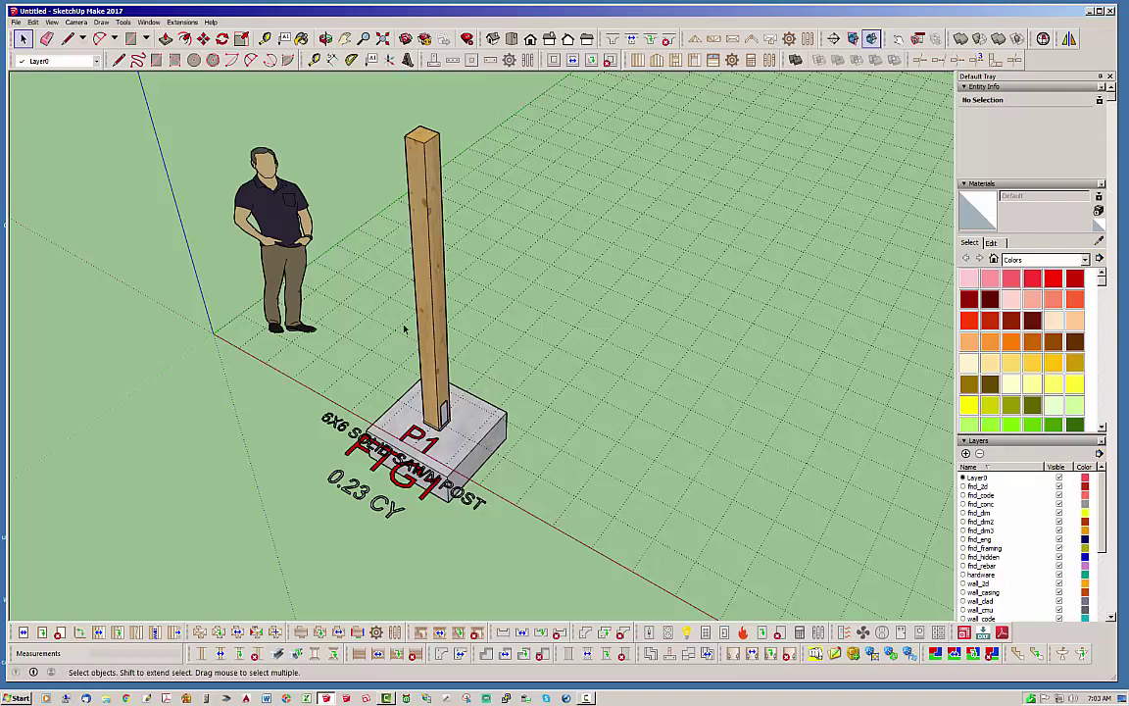
pyautogui.scroll(2, 402, 323)
pyautogui.moveTo(509, 361)
pyautogui.mouseDown(button='middle')
pyautogui.moveTo(390, 328)
pyautogui.moveTo(492, 359)
pyautogui.mouseUp(button='middle')
pyautogui.click(431, 294)
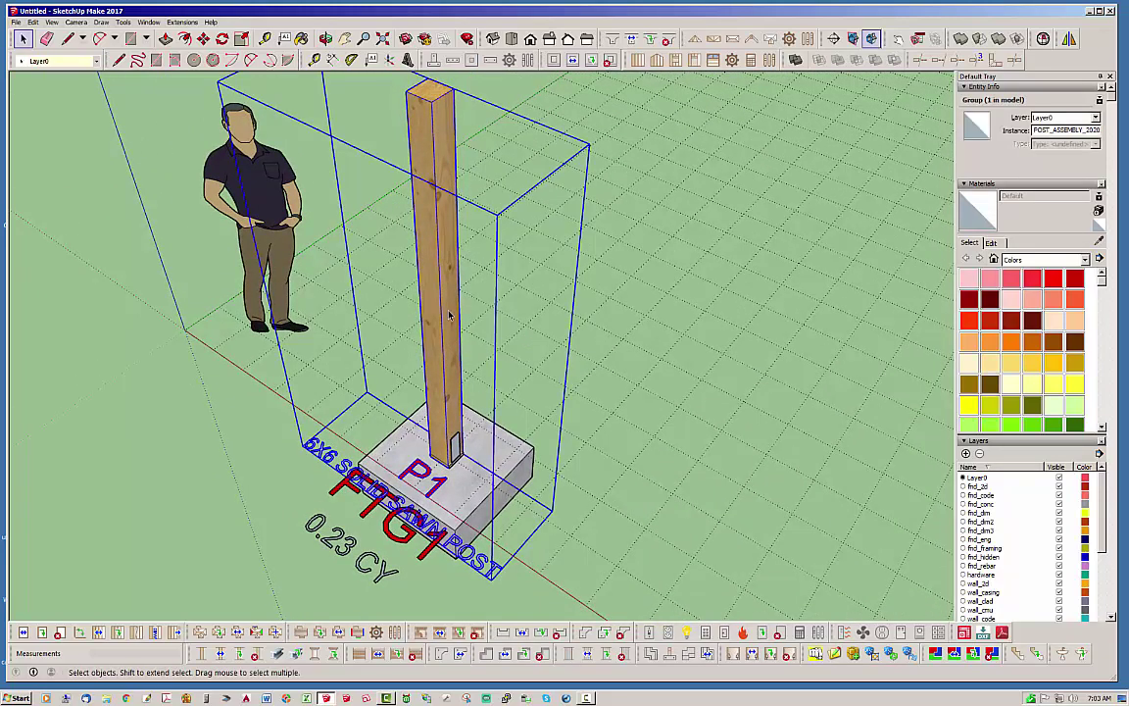
pyautogui.rightClick(449, 315)
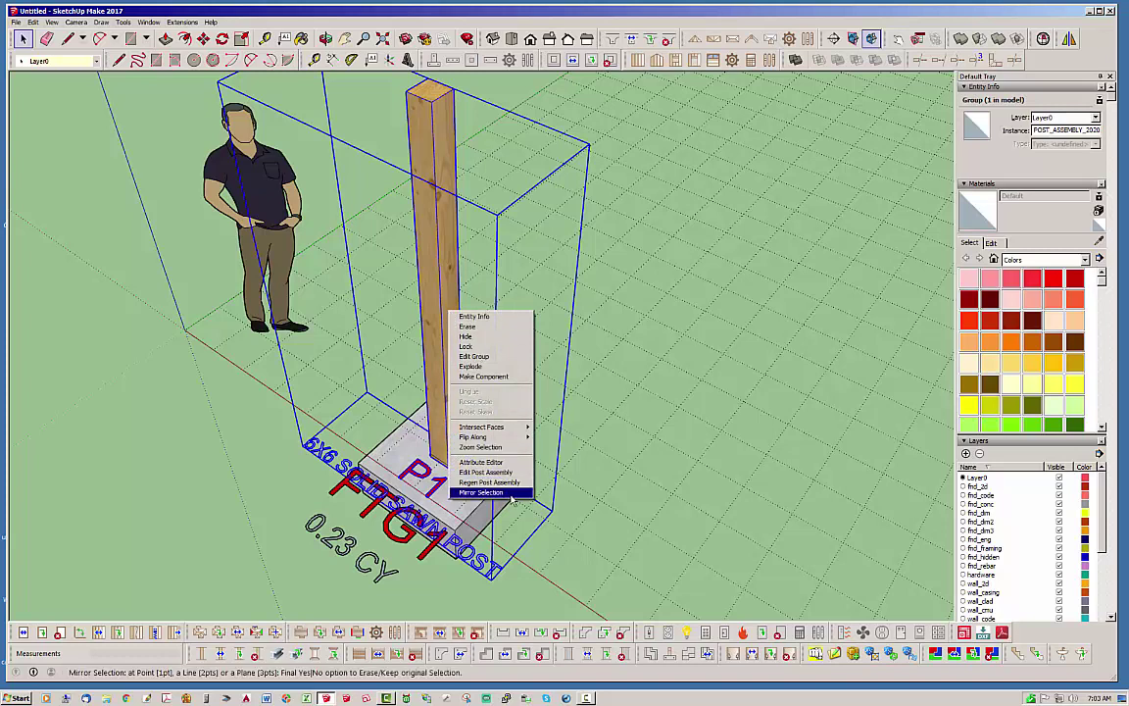
pyautogui.click(234, 517)
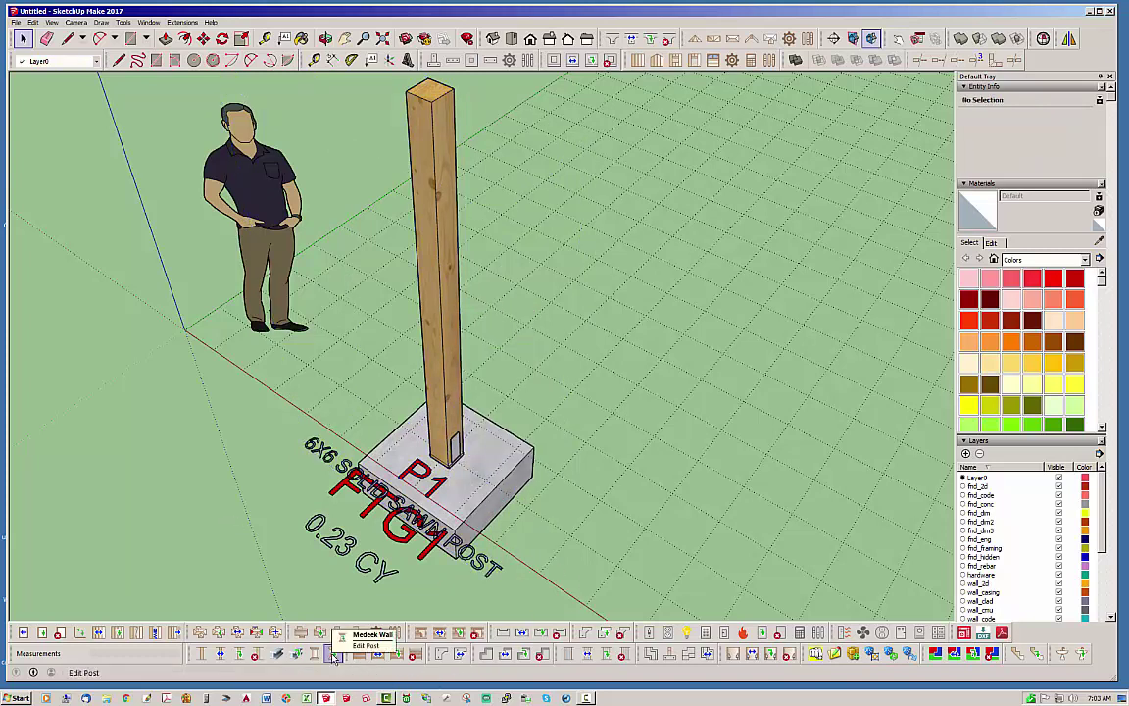
# Step: Edit the post on the footing, changing its type to Sawn Lumber, and update it
pyautogui.click(334, 655)
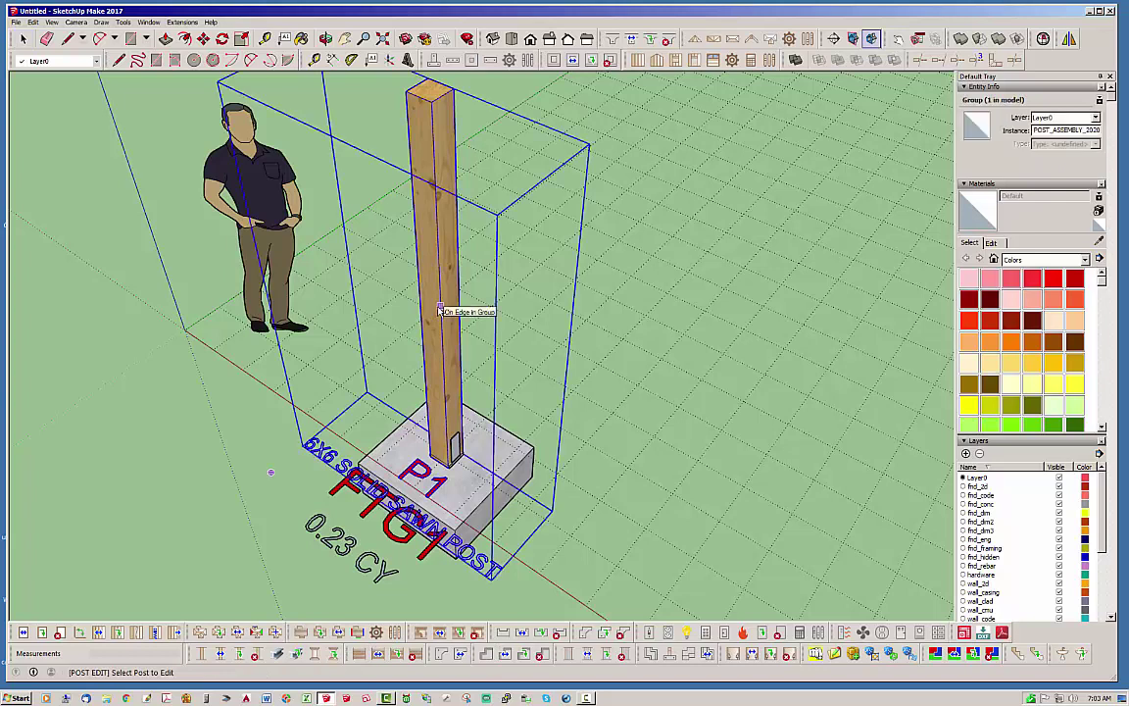
pyautogui.click(440, 310)
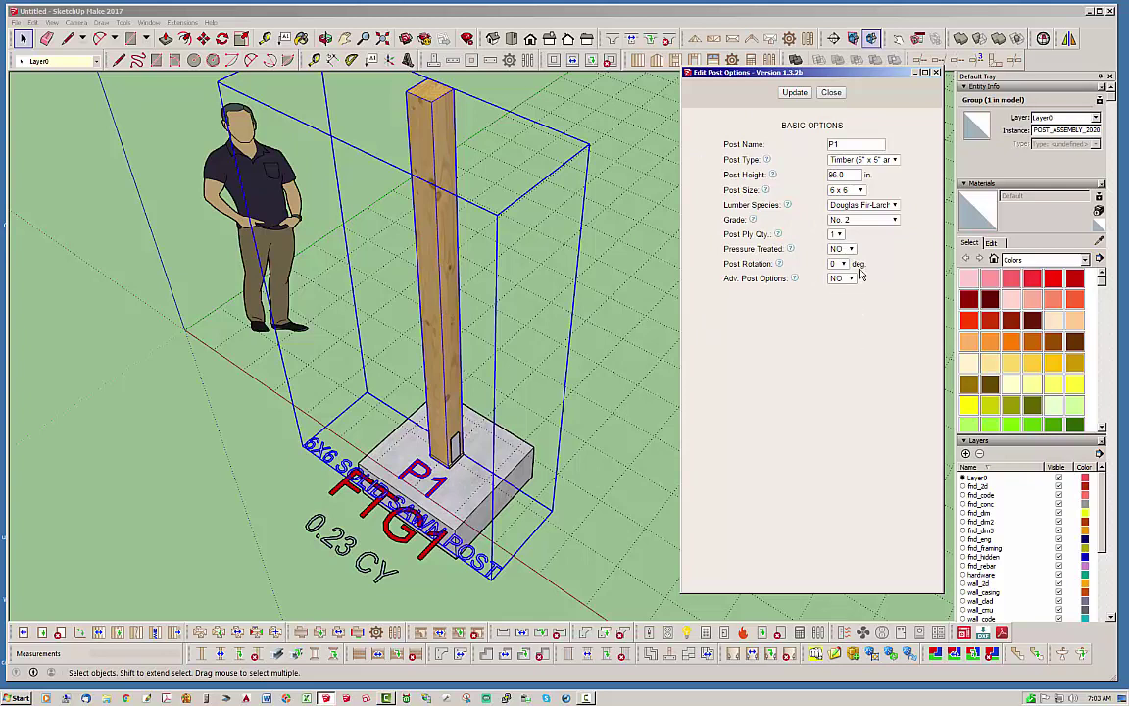
pyautogui.click(894, 159)
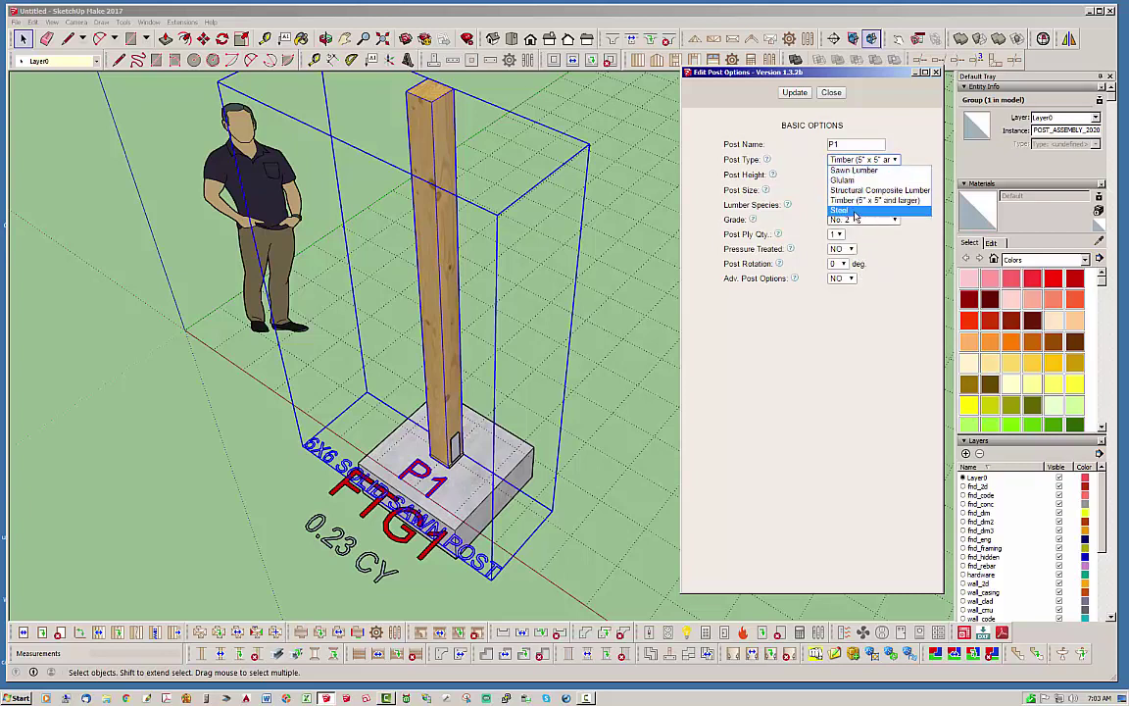
pyautogui.click(853, 171)
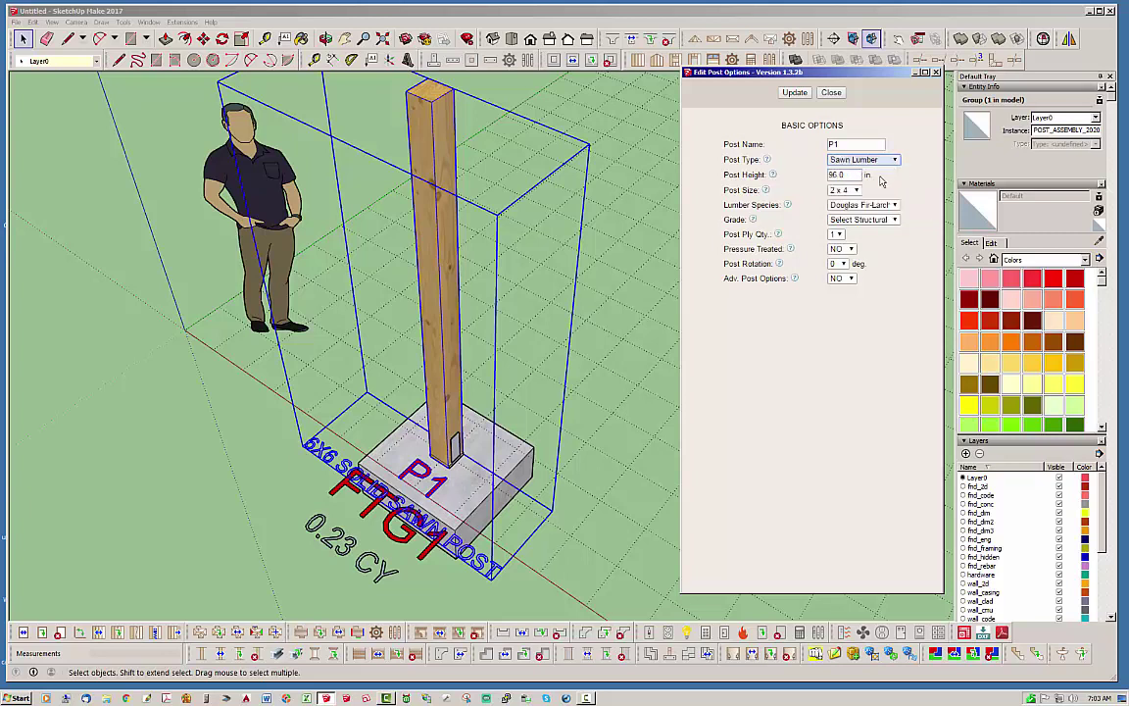
pyautogui.click(801, 95)
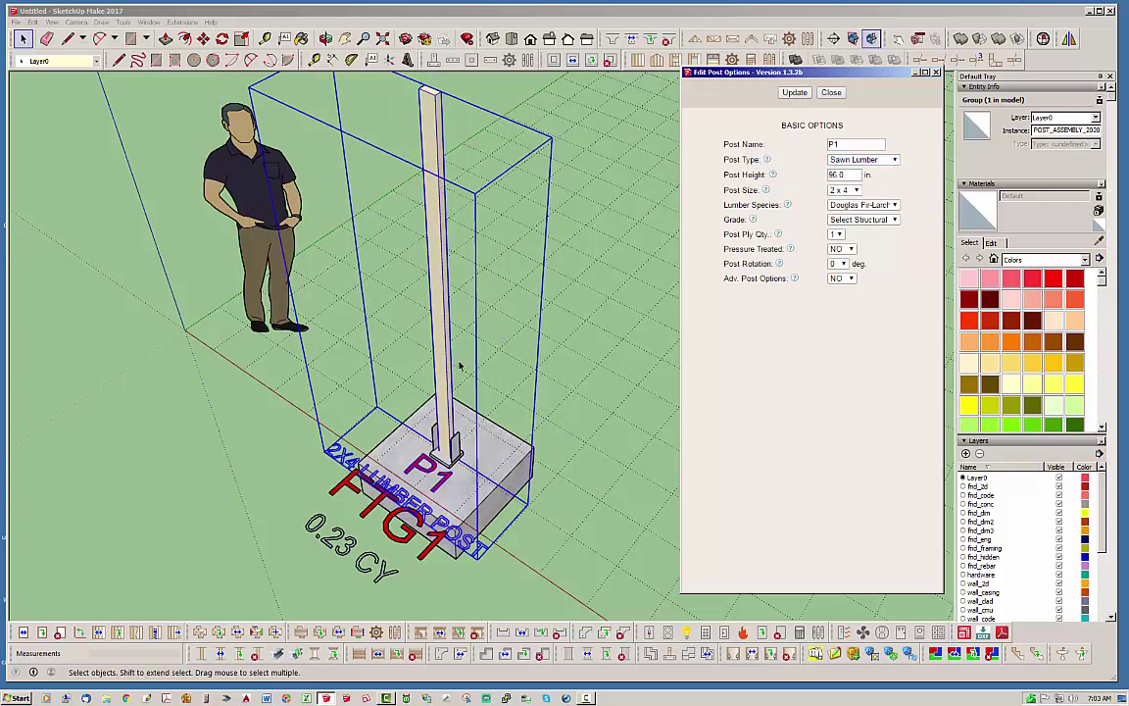
# Step: Set the post to 3 plies of 2 x 6 sawn lumber and update it
pyautogui.click(839, 236)
pyautogui.click(837, 263)
pyautogui.click(857, 191)
pyautogui.click(839, 213)
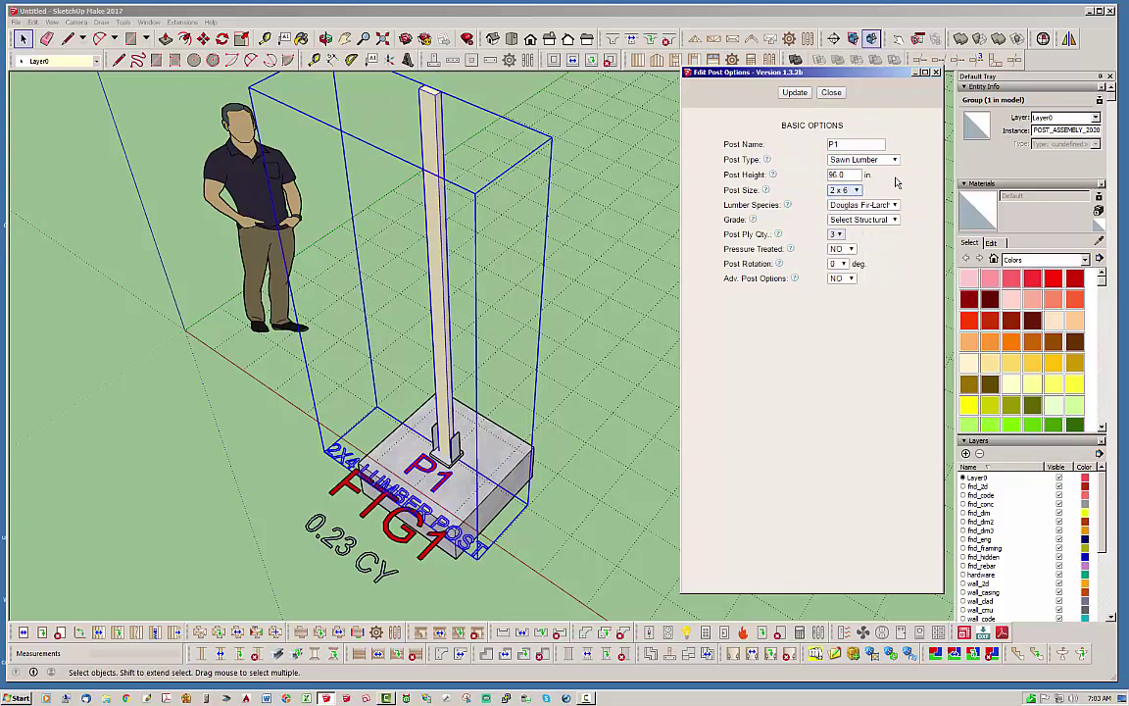
pyautogui.click(795, 92)
pyautogui.moveTo(397, 315); pyautogui.dragTo(481, 349, button='middle')
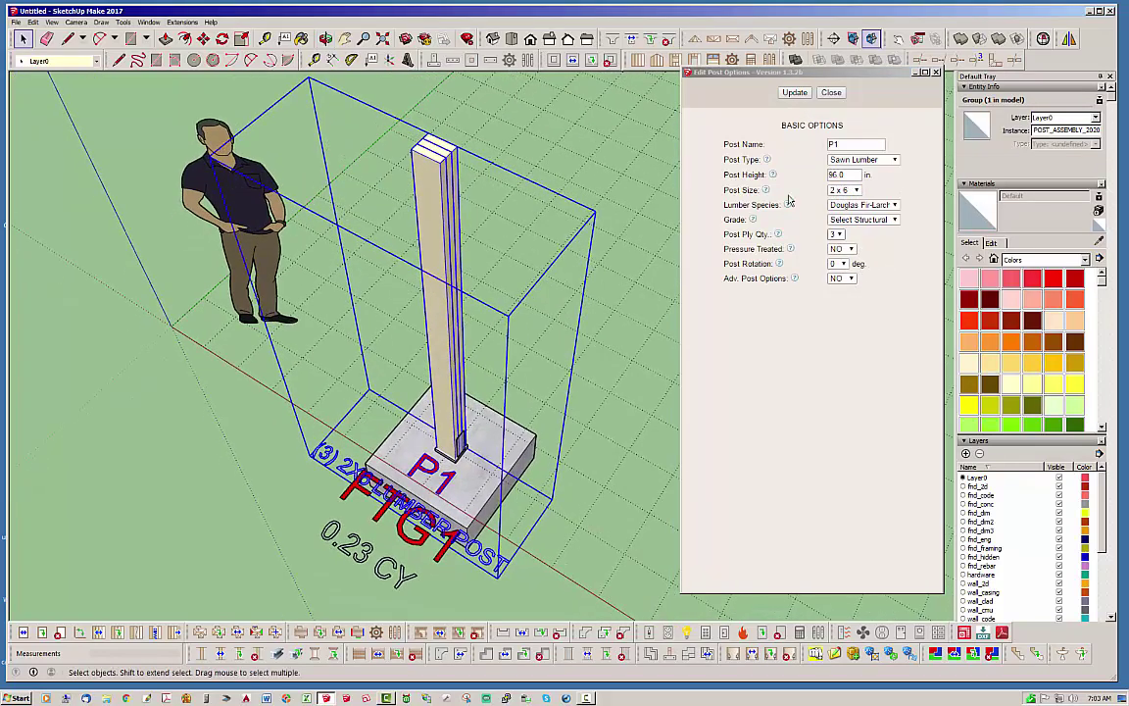
# Step: Try the pressure-treated option on the post, inspecting the top of its plies, and set the option back to NO
pyautogui.click(849, 249)
pyautogui.click(840, 261)
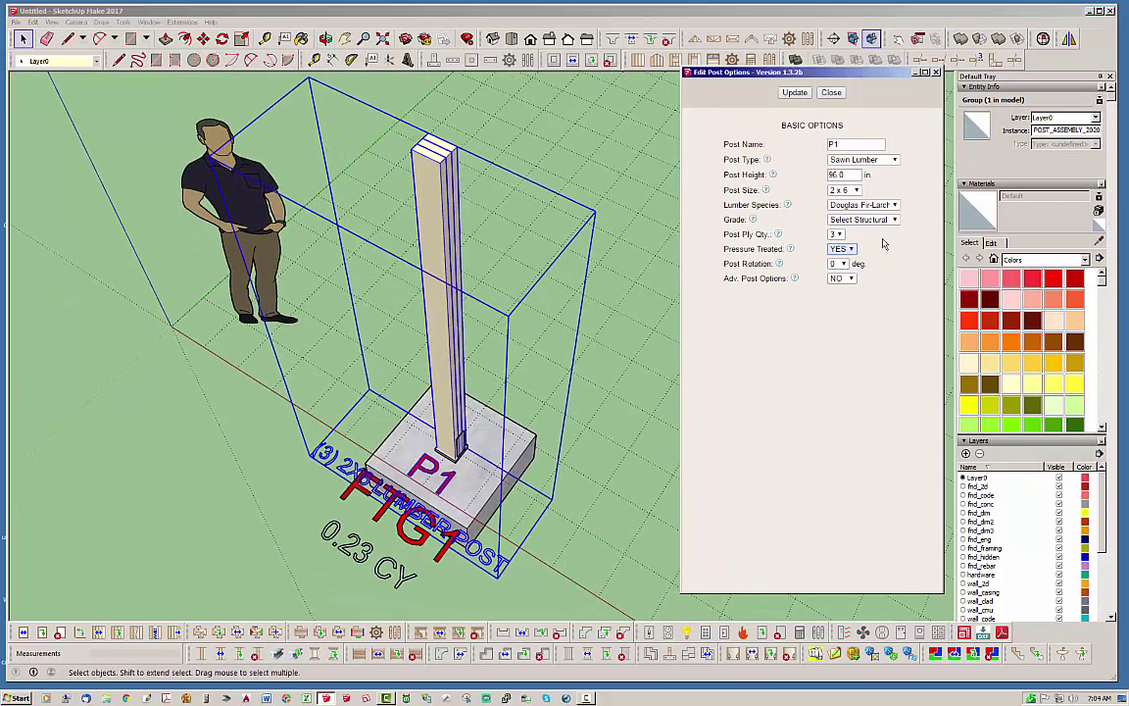
pyautogui.moveTo(672, 240); pyautogui.dragTo(505, 251, button='middle')
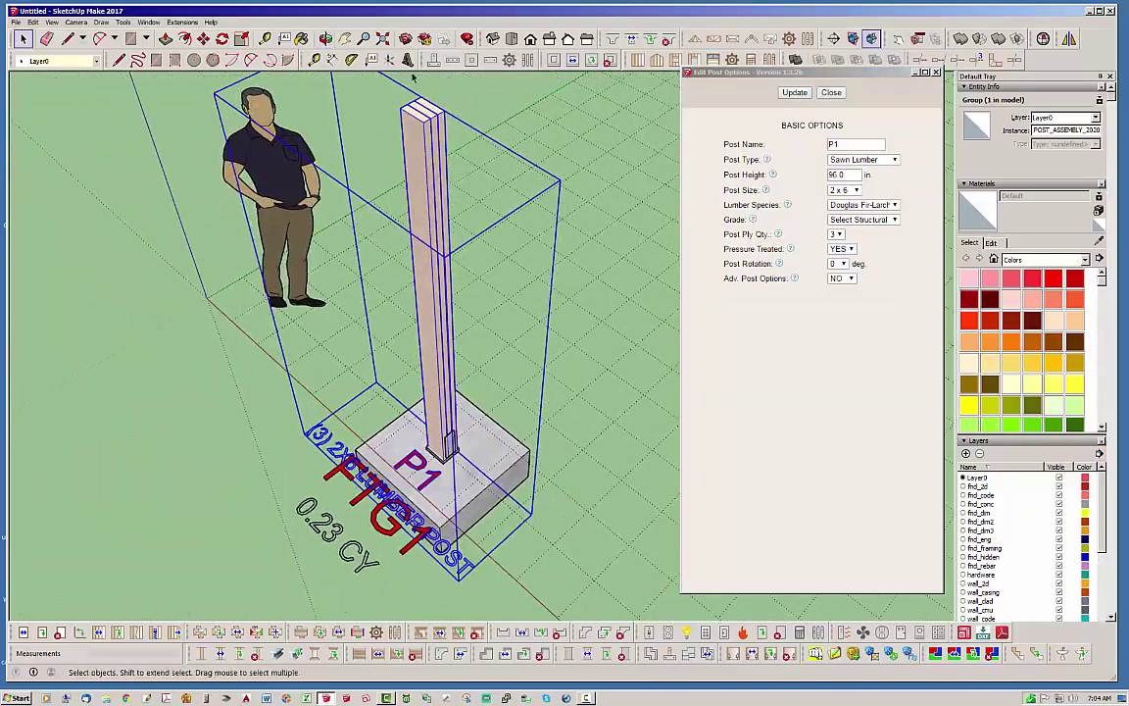
pyautogui.scroll(3, 412, 78)
pyautogui.moveTo(422, 175); pyautogui.dragTo(470, 245, button='middle')
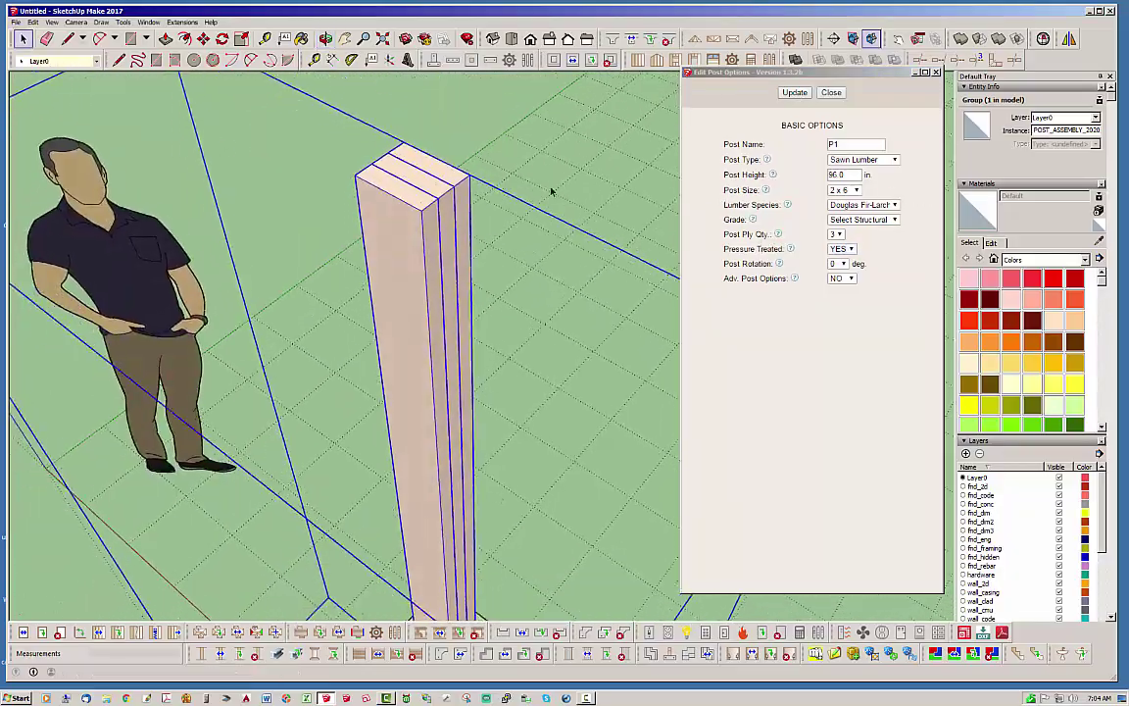
pyautogui.click(849, 249)
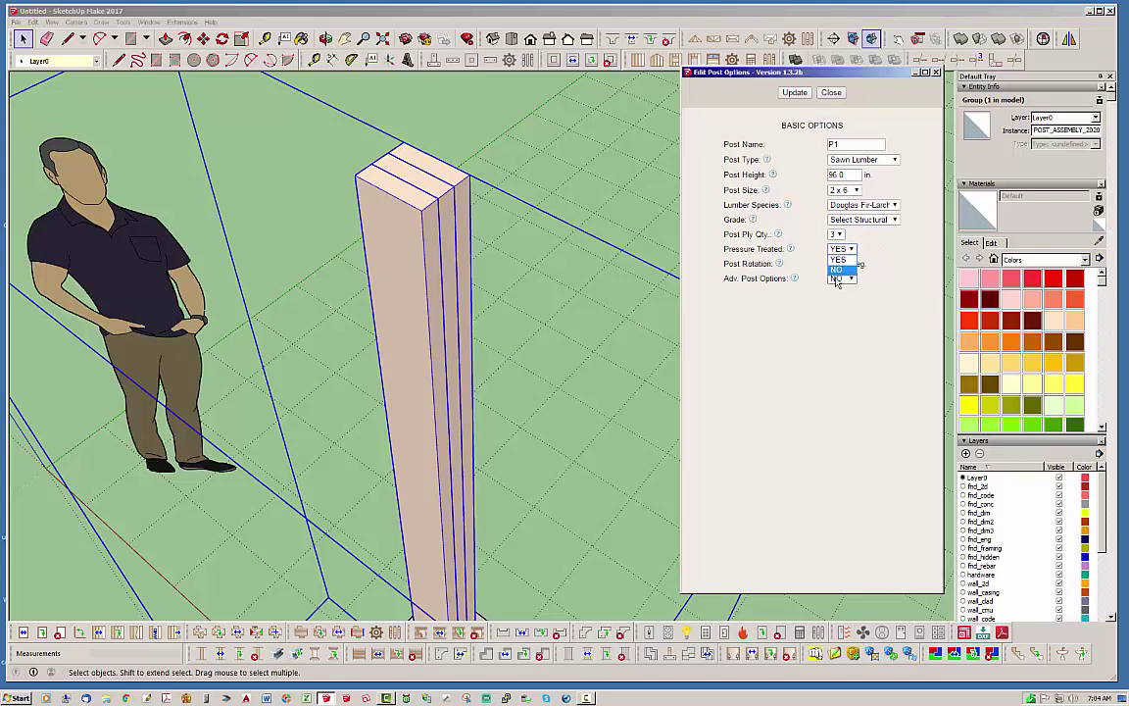
pyautogui.click(837, 272)
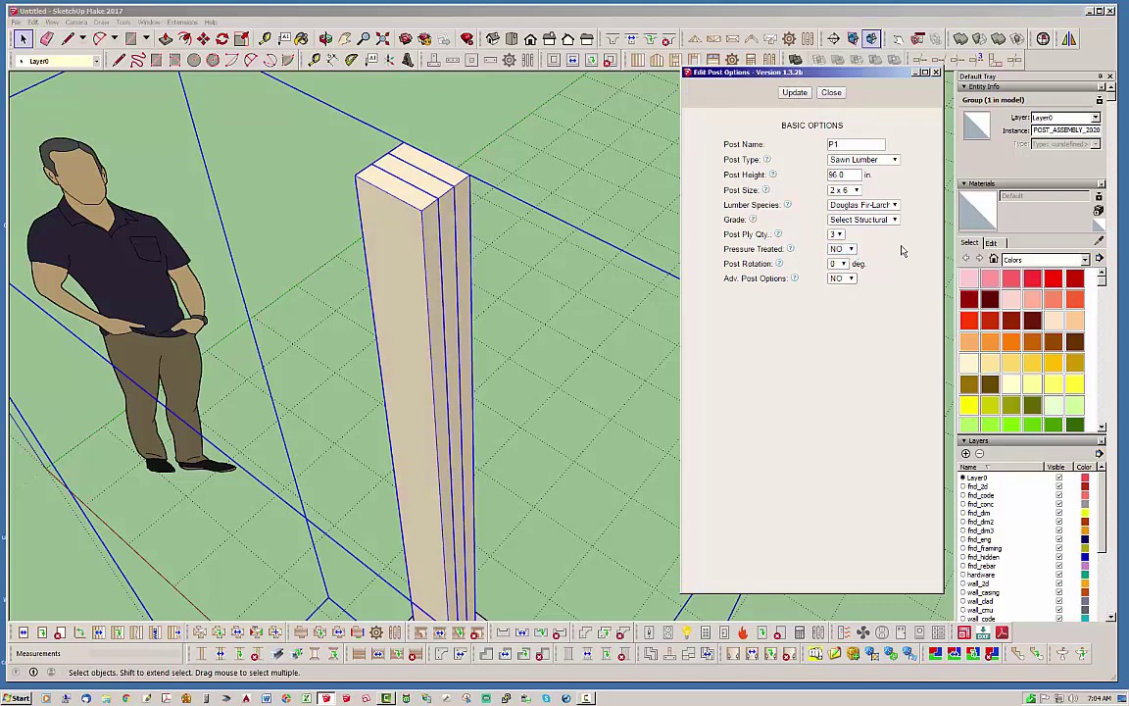
# Step: Change the post type to Timber (5" x 5" and larger) with a 6 x 6 size, and update the post
pyautogui.click(865, 161)
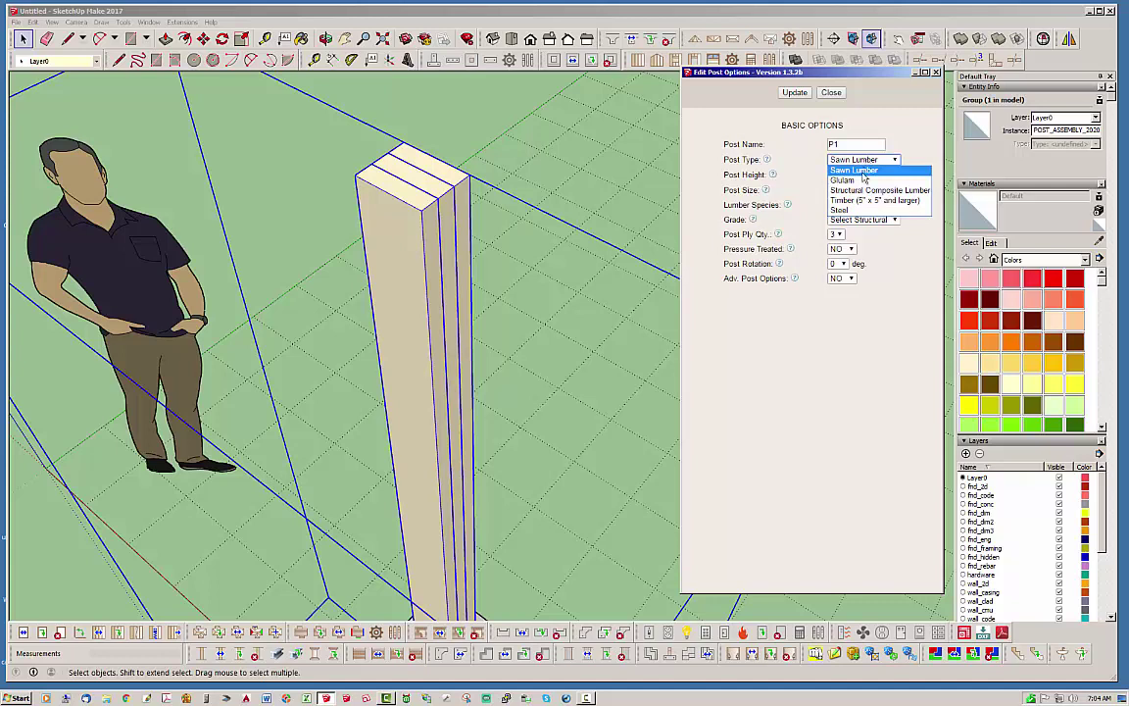
pyautogui.click(871, 200)
pyautogui.click(855, 190)
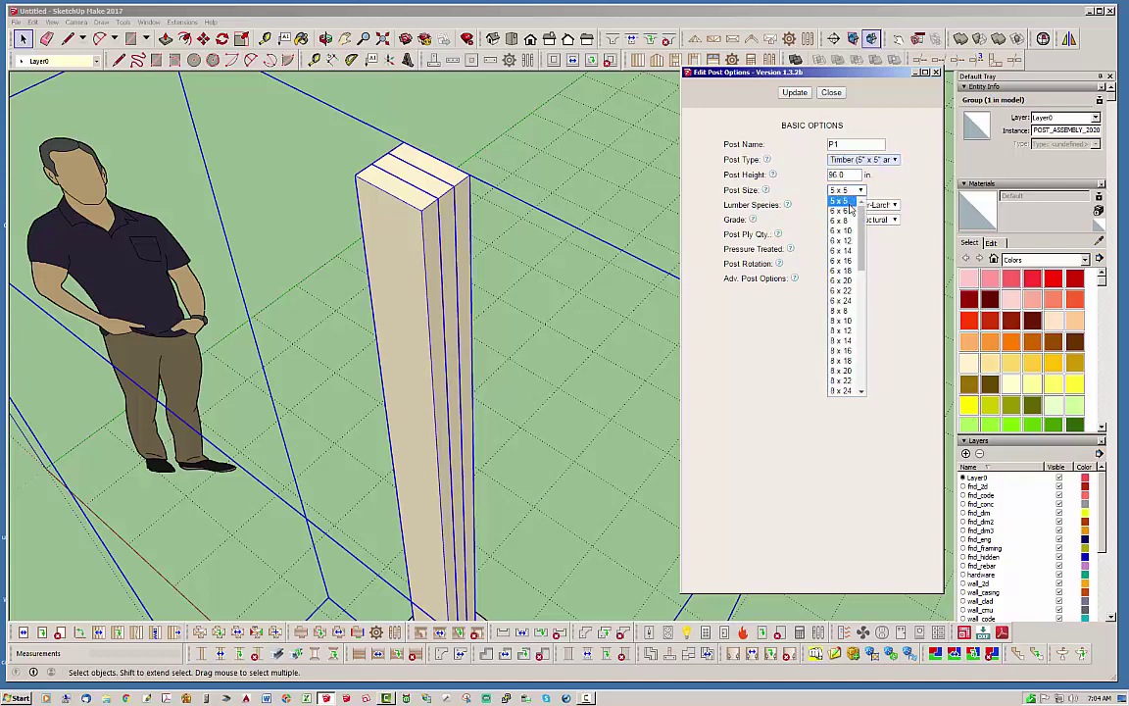
pyautogui.click(840, 210)
pyautogui.click(795, 93)
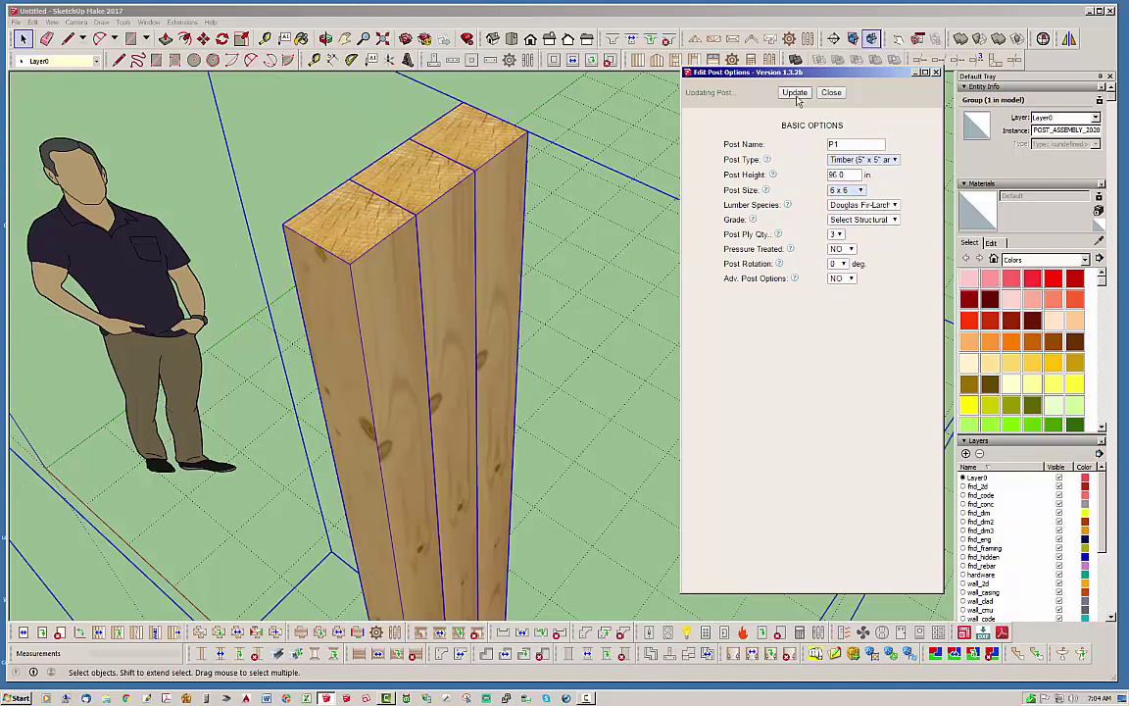
# Step: Set the timber post's ply quantity to 1 and update it
pyautogui.click(836, 236)
pyautogui.click(835, 249)
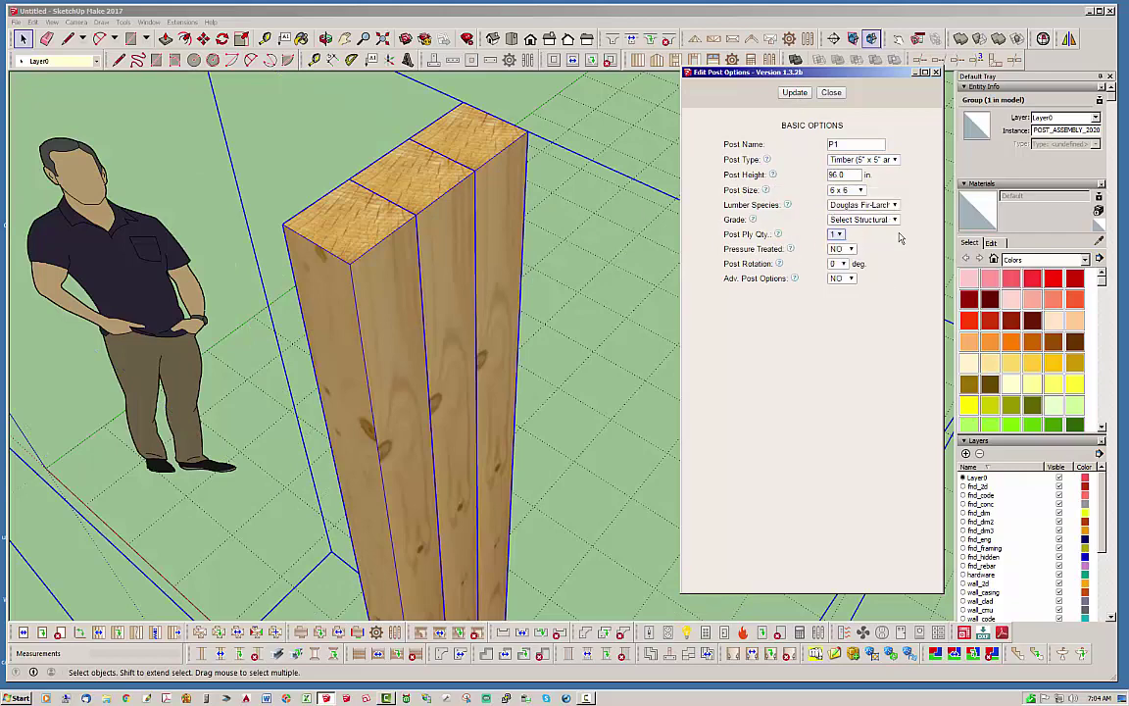
pyautogui.click(795, 93)
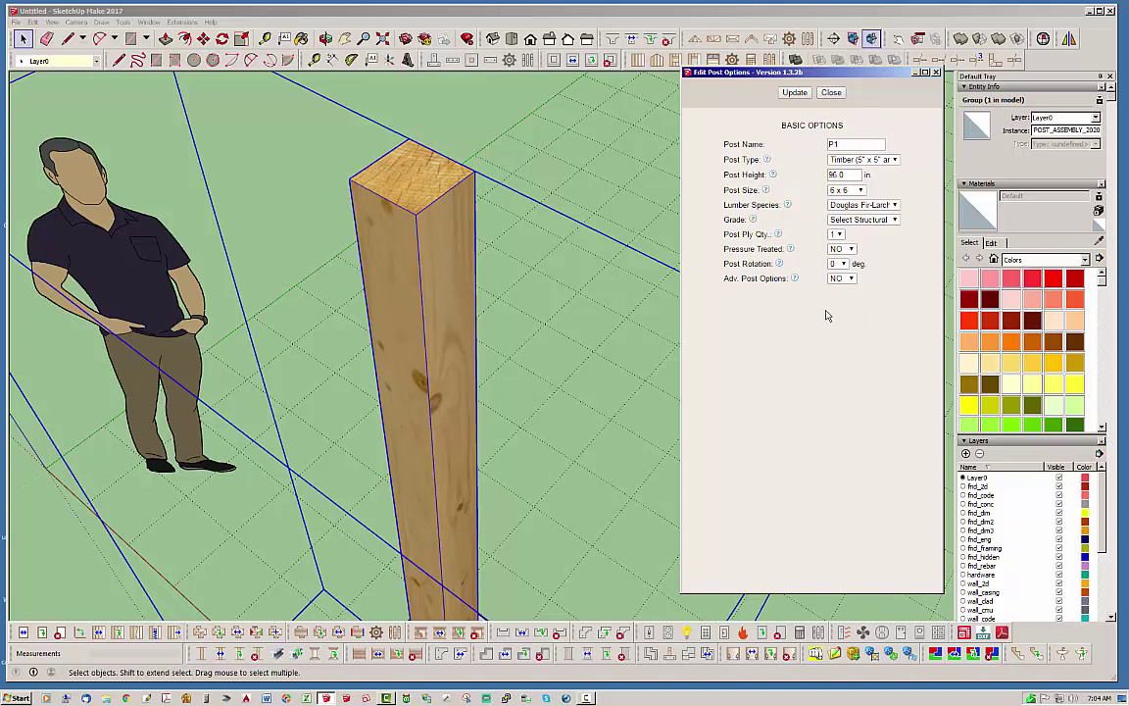
# Step: Enable the advanced post options and update the post, bringing the whole assembly into view
pyautogui.click(843, 278)
pyautogui.click(849, 289)
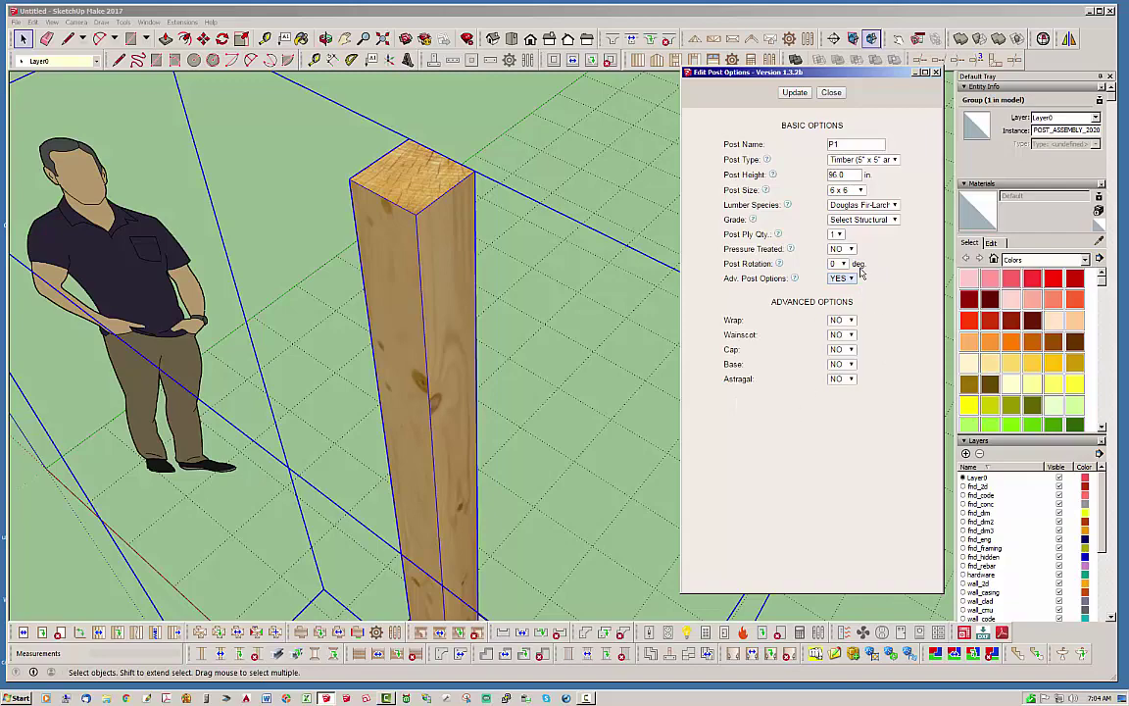
pyautogui.click(795, 93)
pyautogui.scroll(-5, 529, 319)
pyautogui.moveTo(516, 314); pyautogui.dragTo(553, 314, button='middle')
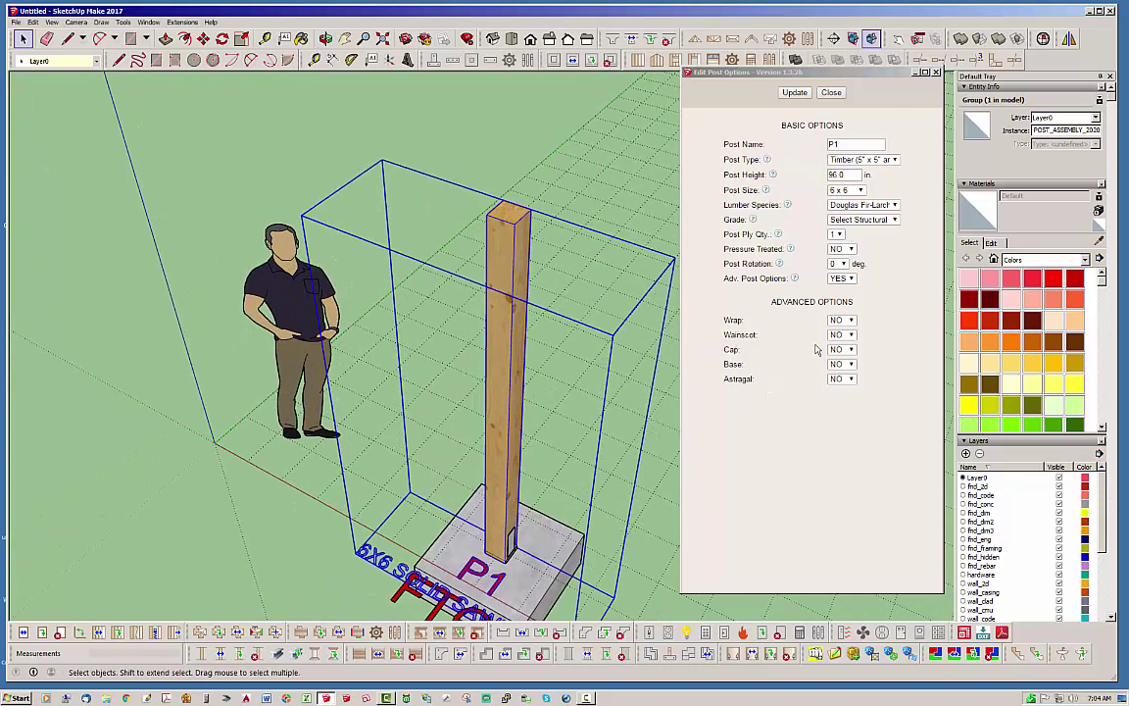
# Step: Turn on the wrap around the timber post and update it
pyautogui.click(841, 321)
pyautogui.click(839, 335)
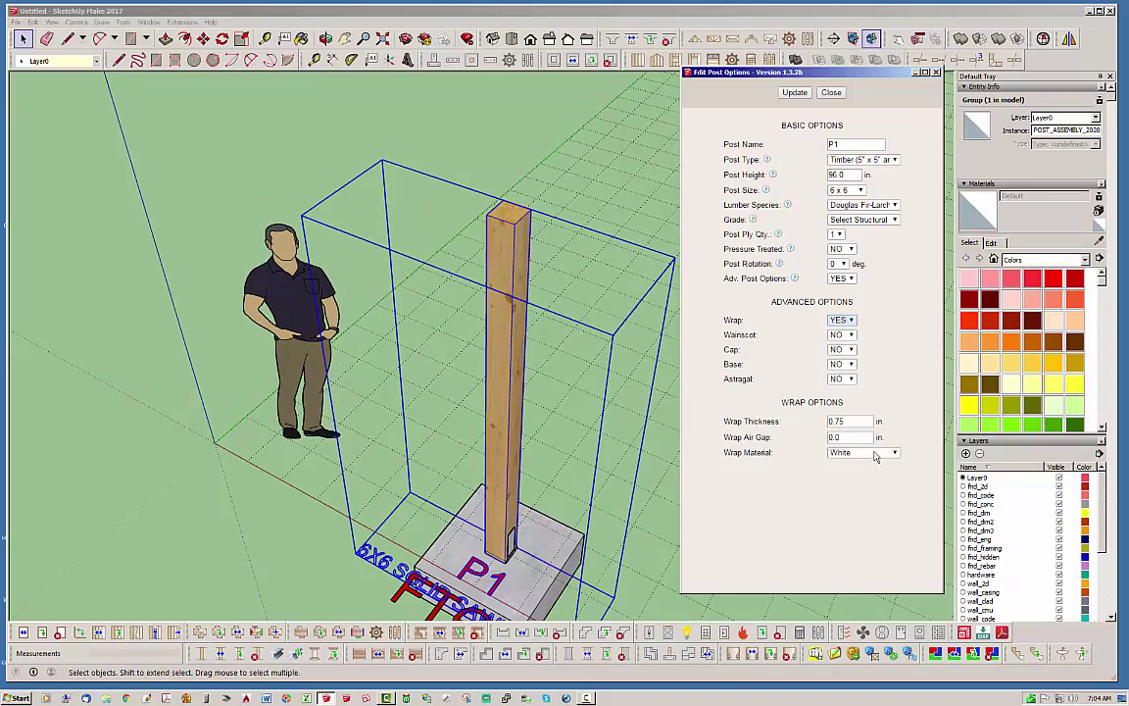
pyautogui.click(795, 93)
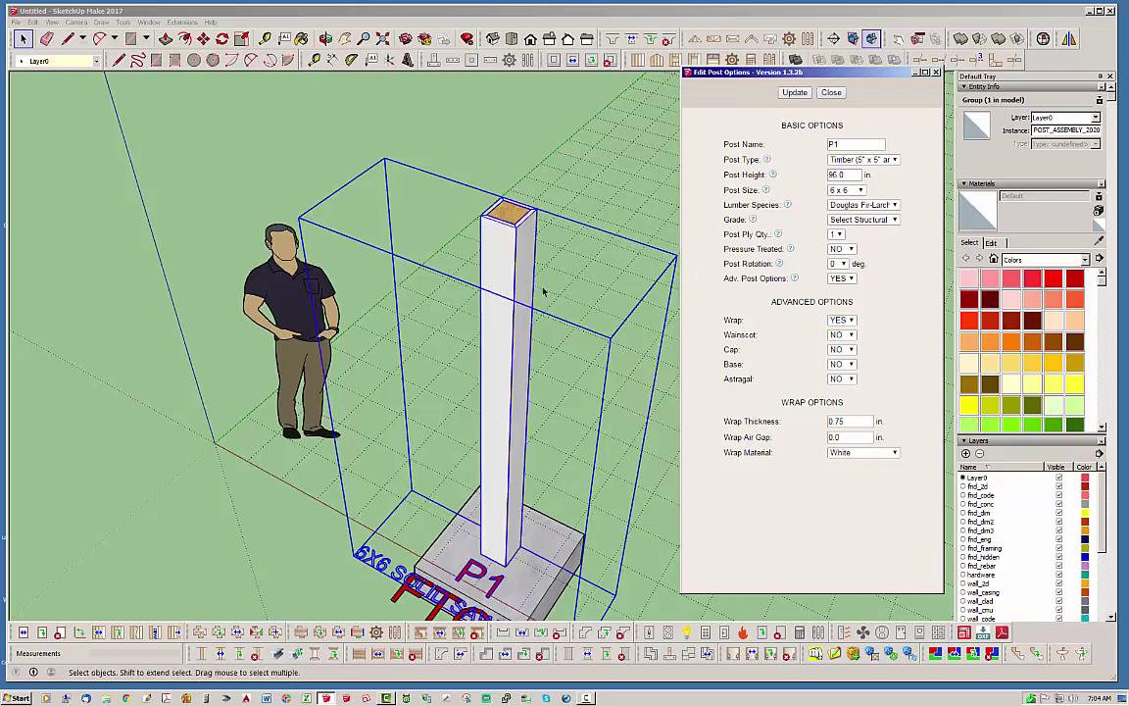
pyautogui.moveTo(560, 283); pyautogui.dragTo(481, 301, button='middle')
pyautogui.scroll(2, 482, 300)
pyautogui.scroll(-3, 363, 225)
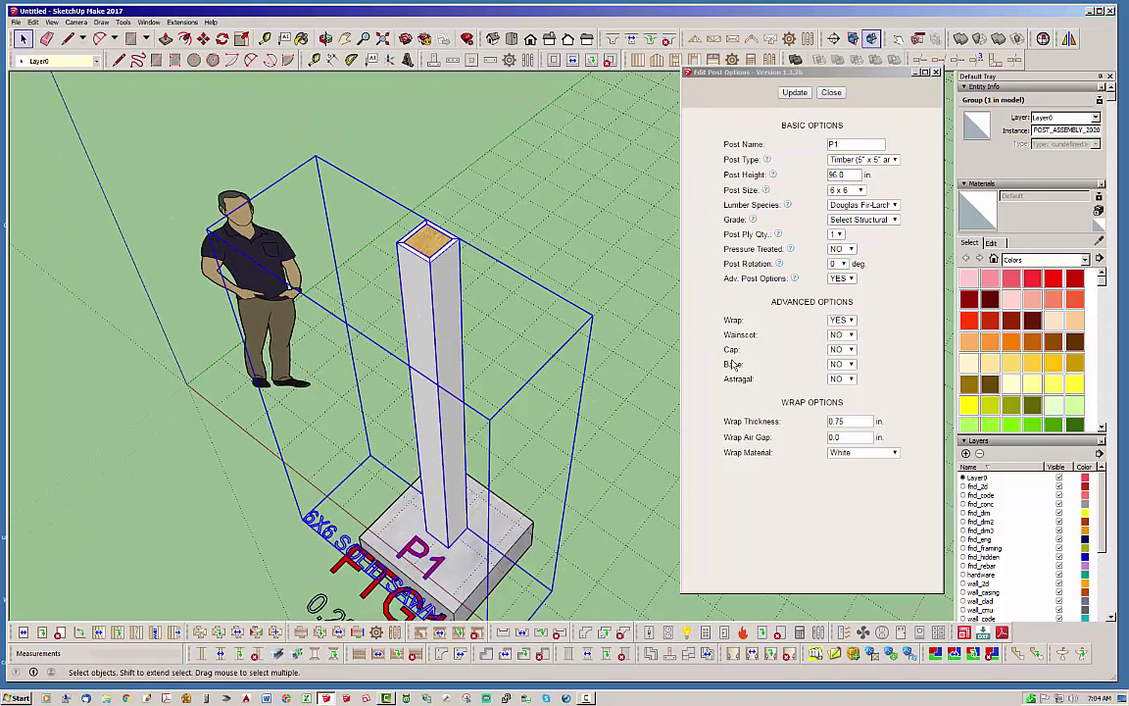
# Step: Change the post's wrap material to teal_blue and update it
pyautogui.click(879, 455)
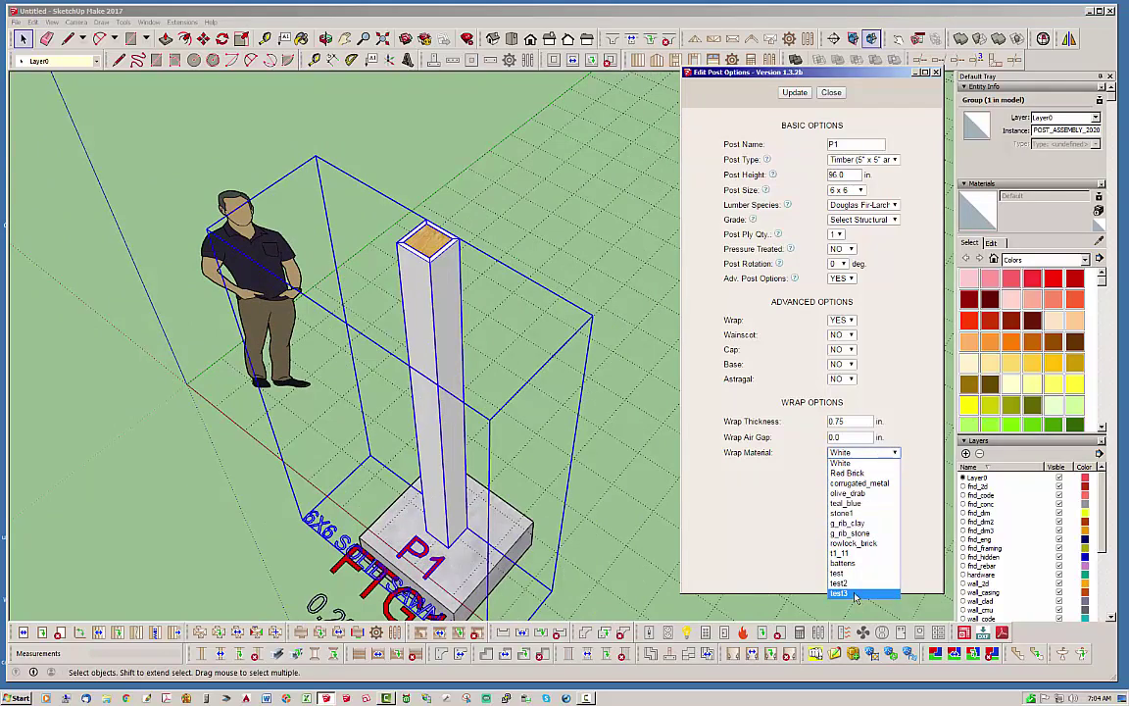
pyautogui.click(853, 503)
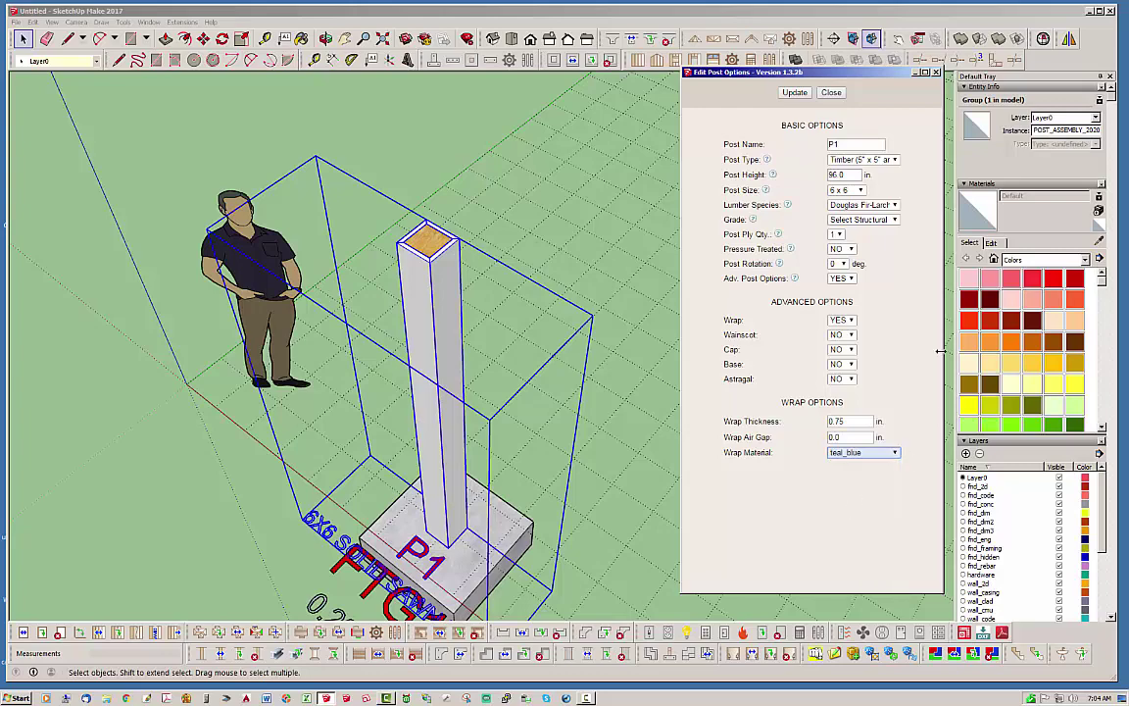
pyautogui.click(795, 92)
pyautogui.moveTo(647, 216); pyautogui.dragTo(683, 302, button='middle')
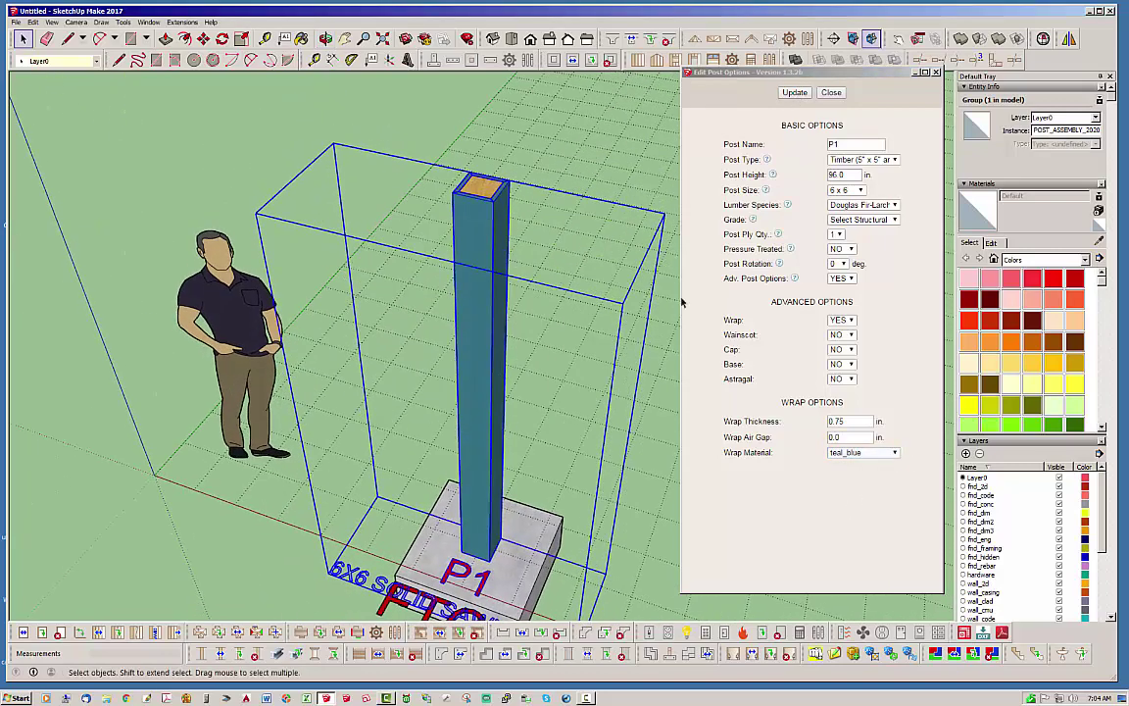
# Step: Set the wrap material back to White, update the post, and inspect the wrap at the post's top end
pyautogui.click(893, 454)
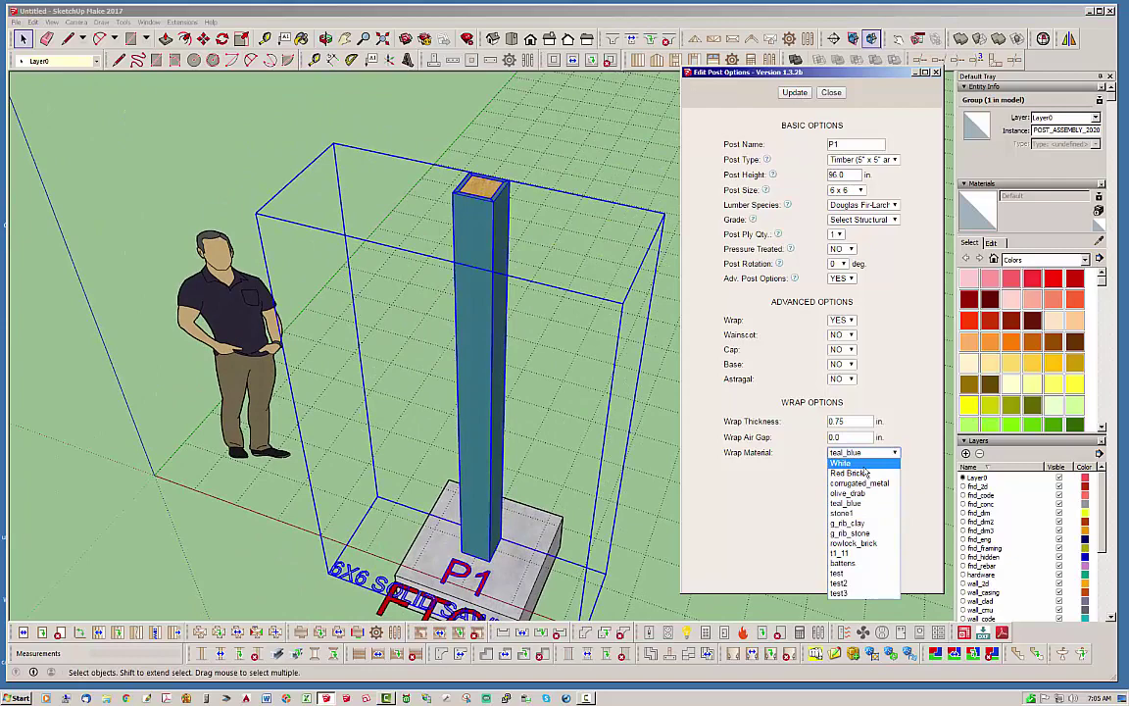
pyautogui.click(855, 466)
pyautogui.click(795, 93)
pyautogui.moveTo(428, 242); pyautogui.dragTo(461, 236, button='middle')
pyautogui.scroll(3, 400, 250)
pyautogui.scroll(3, 474, 233)
pyautogui.scroll(2, 502, 235)
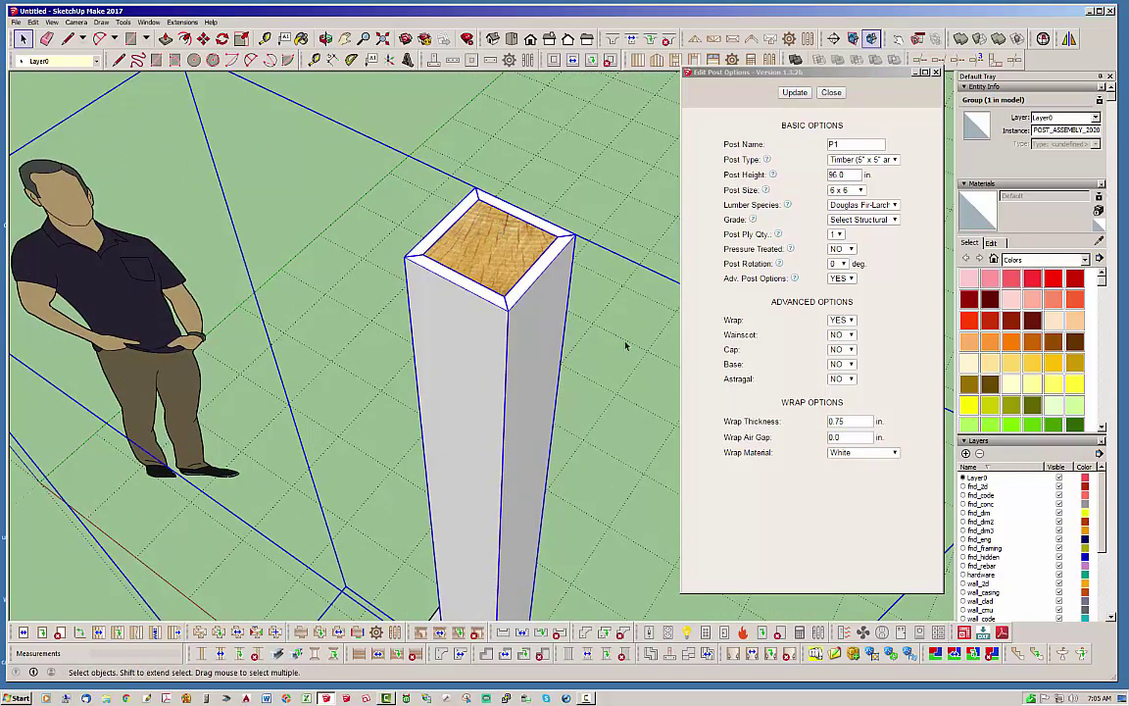
# Step: Give the wrap a 1 in. air gap, 3.5 in. thickness and Red Brick material, and update the post
pyautogui.doubleClick(849, 436)
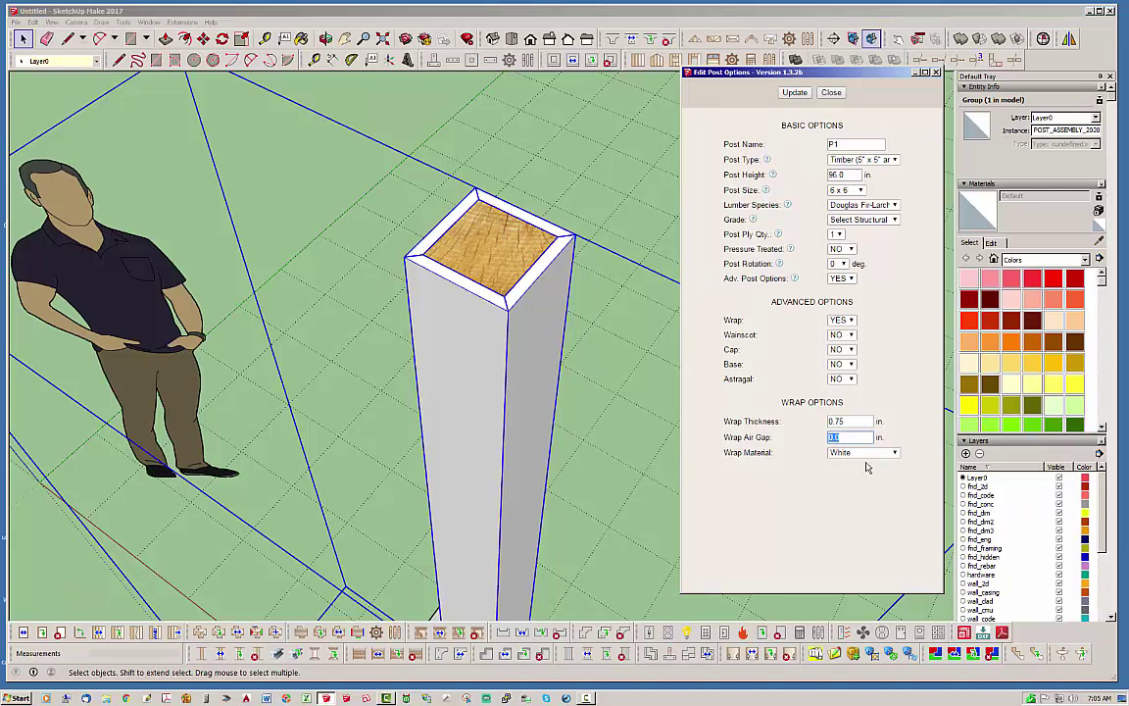
pyautogui.doubleClick(844, 422)
pyautogui.write('3')
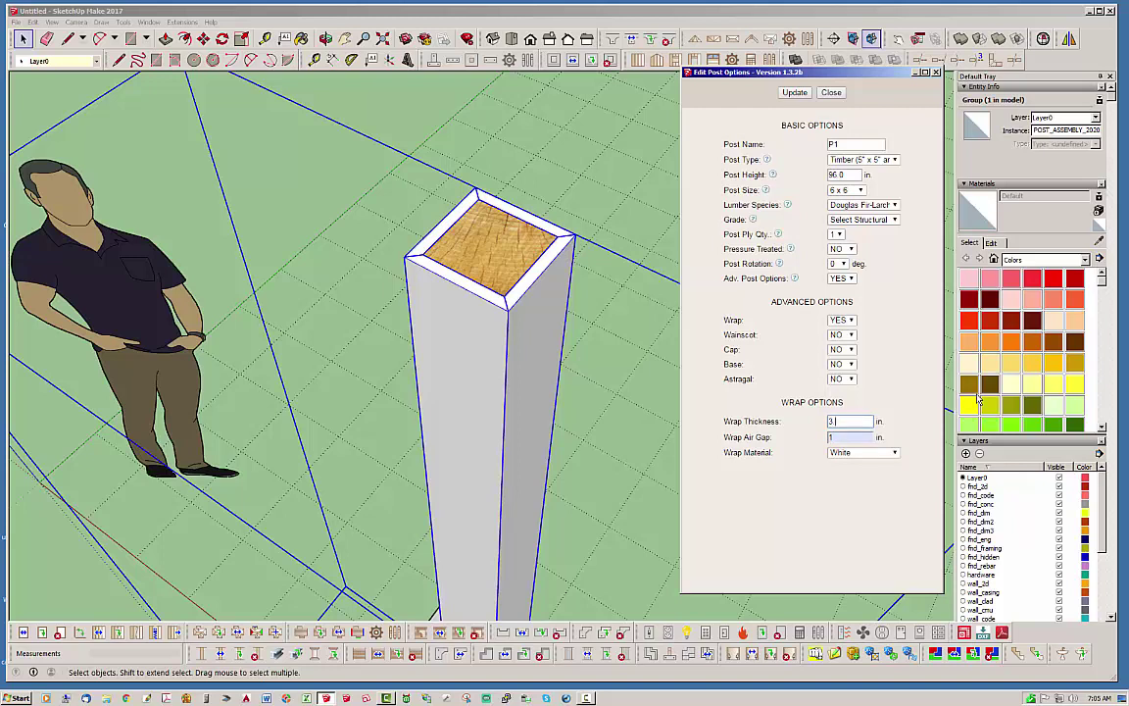
pyautogui.click(862, 453)
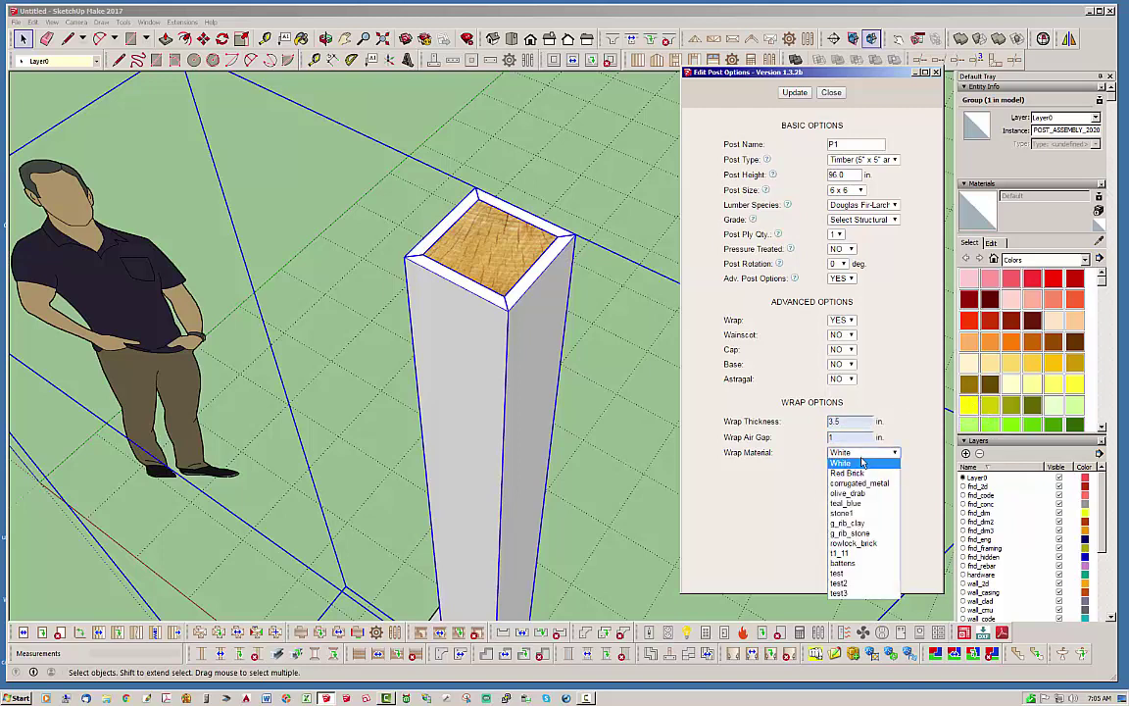
pyautogui.click(859, 474)
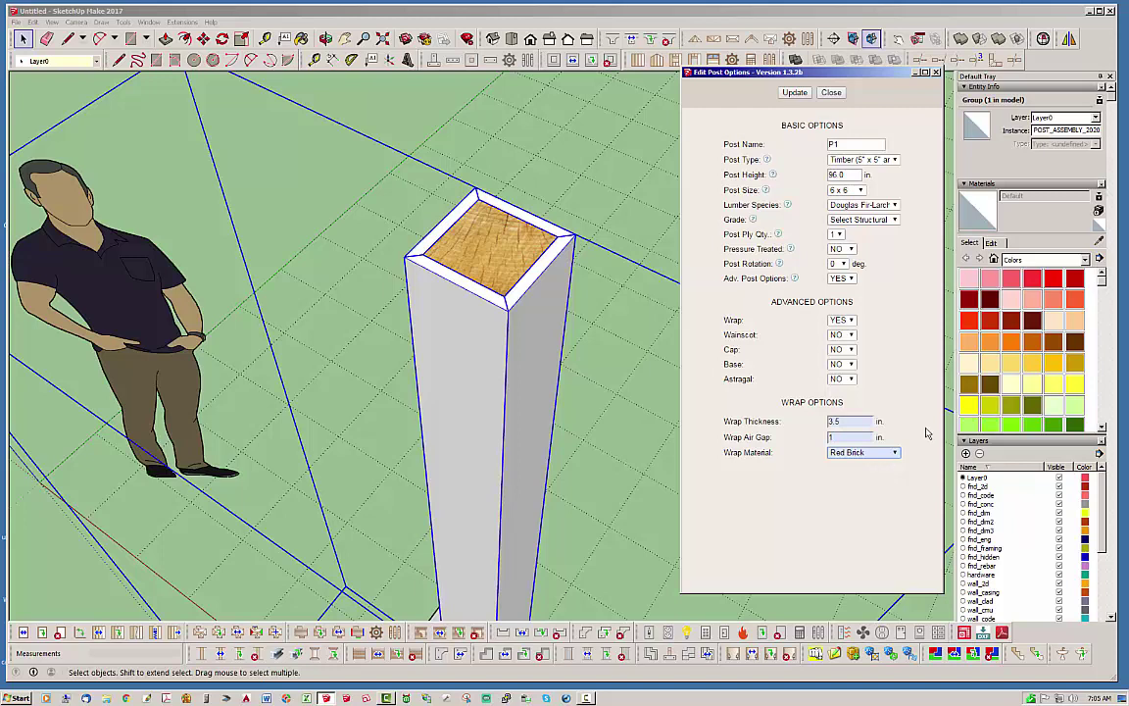
pyautogui.click(867, 454)
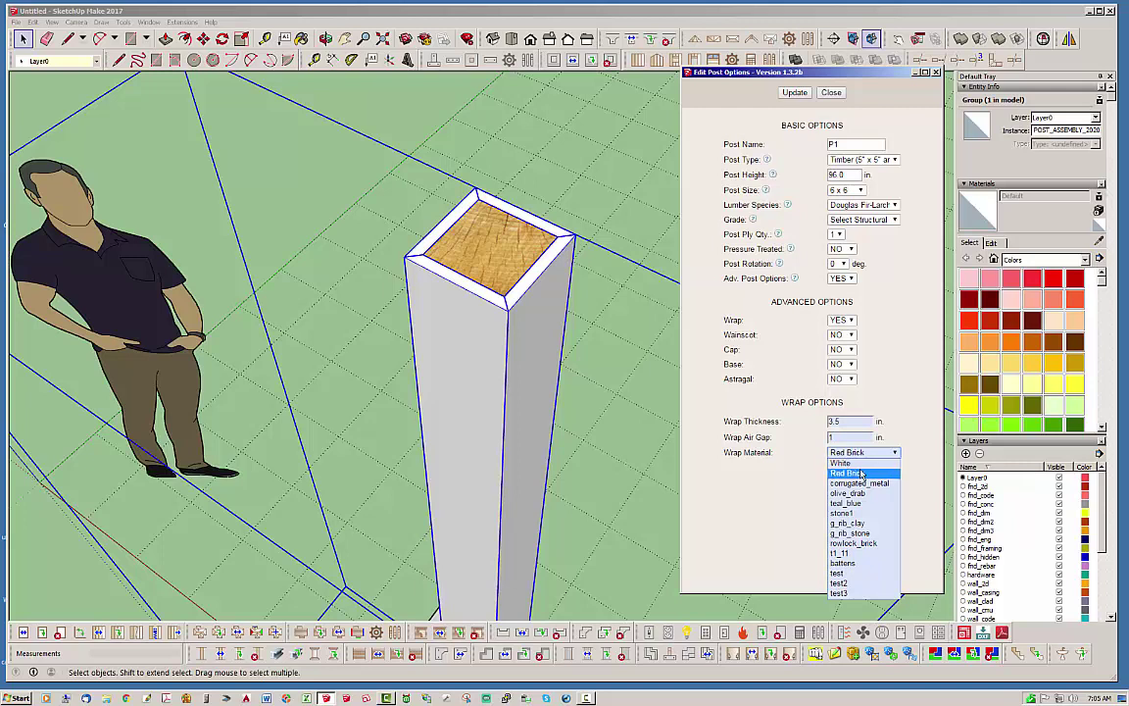
pyautogui.click(847, 472)
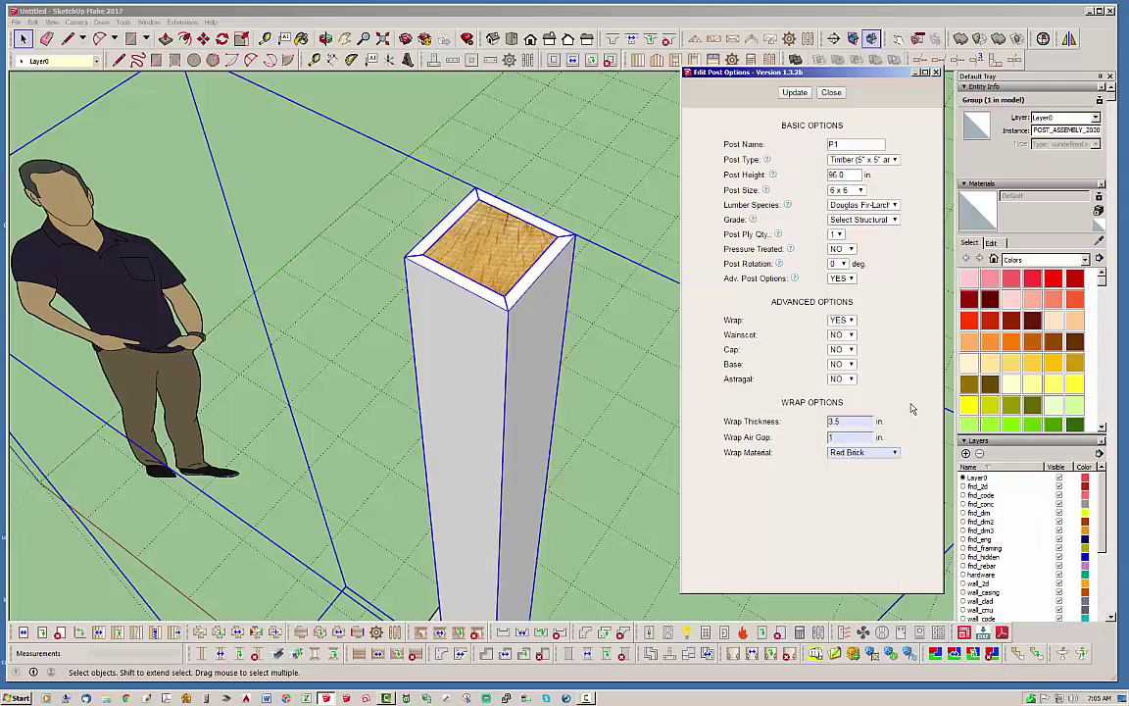
pyautogui.click(795, 93)
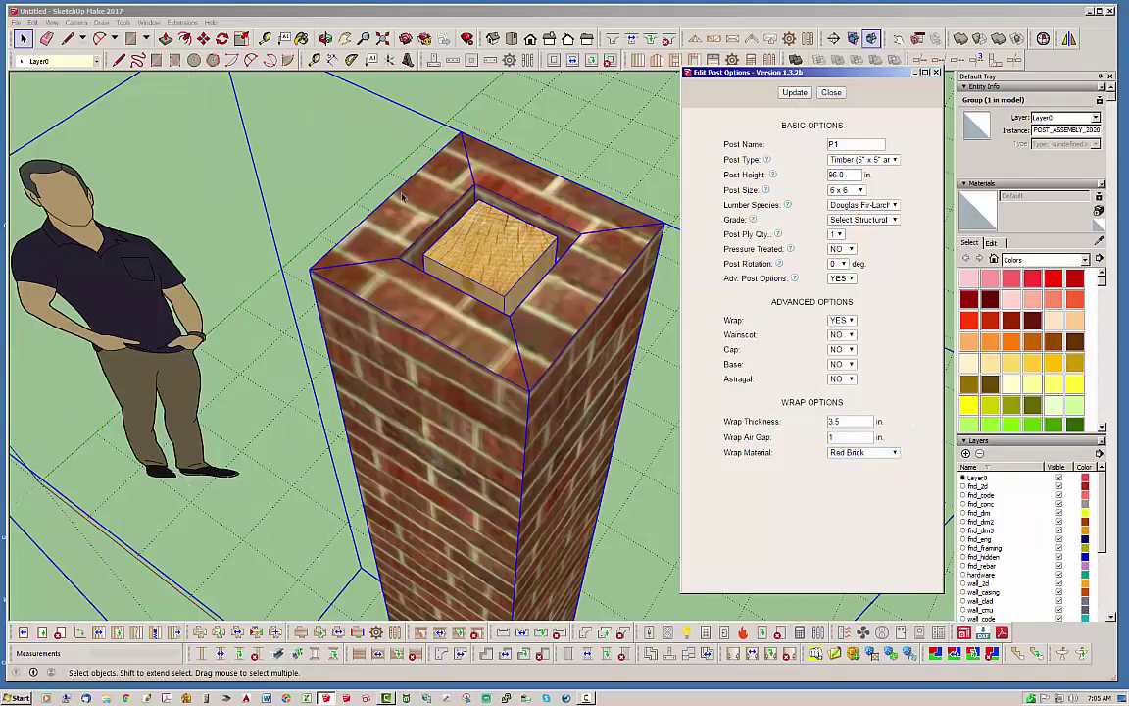
# Step: Examine the air gap between the timber and the brick wrap at the top, and the whole wrapped post
pyautogui.scroll(-3, 416, 220)
pyautogui.moveTo(416, 219); pyautogui.dragTo(595, 259, button='middle')
pyautogui.scroll(3, 502, 235)
pyautogui.scroll(4, 503, 235)
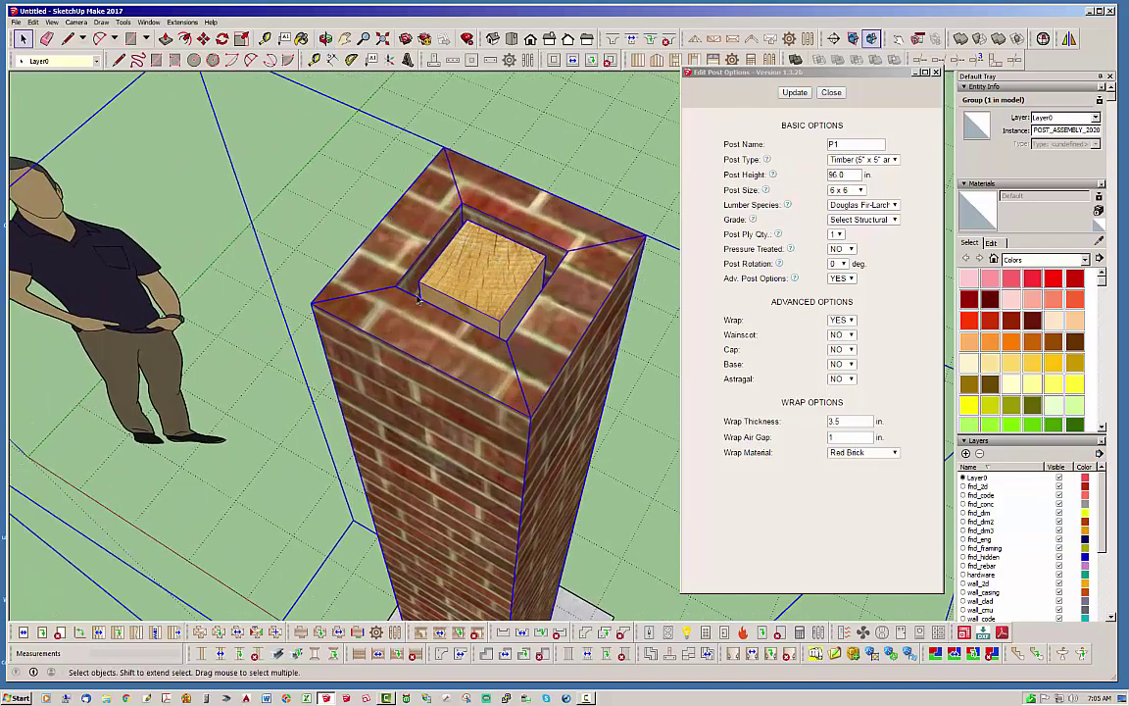
pyautogui.moveTo(509, 342); pyautogui.dragTo(500, 211, button='middle')
pyautogui.scroll(-5, 493, 202)
pyautogui.scroll(-3, 493, 201)
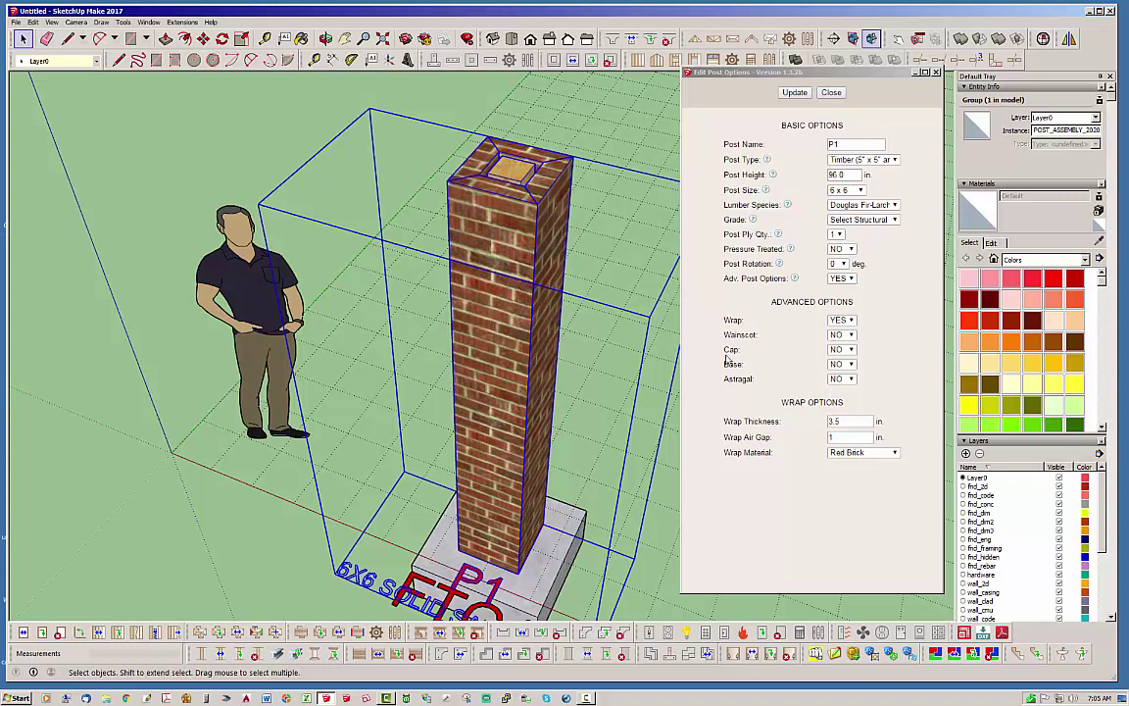
# Step: Turn on the cap for the brick-wrapped post and update it
pyautogui.click(841, 349)
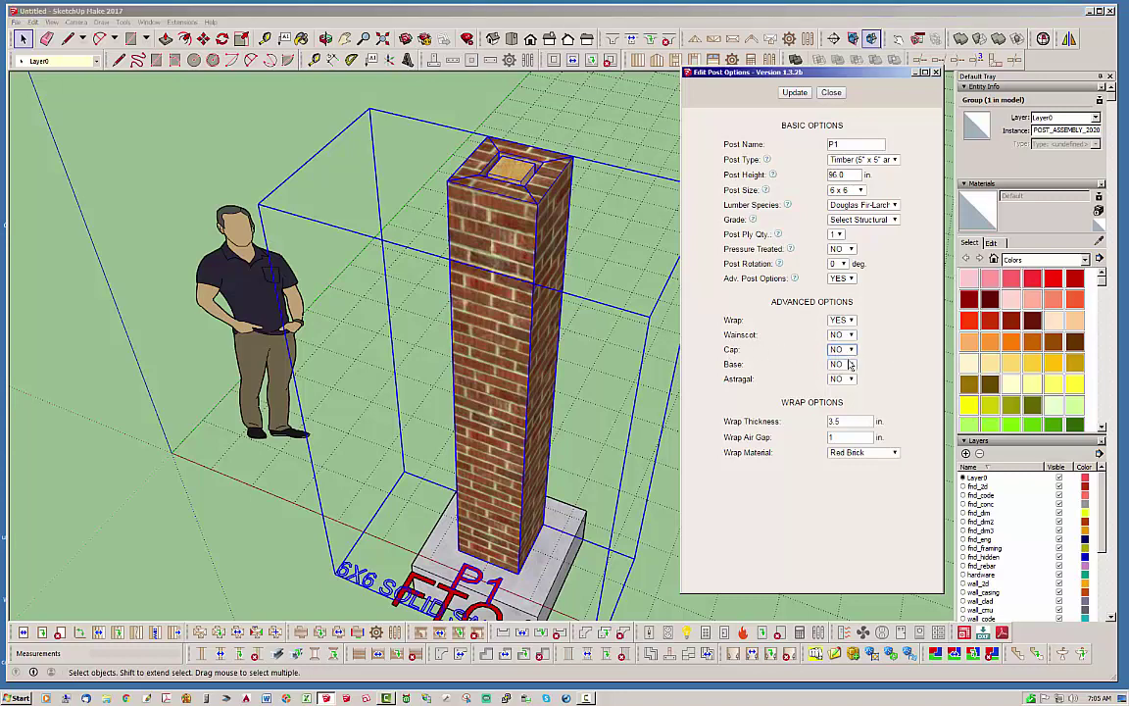
pyautogui.click(840, 360)
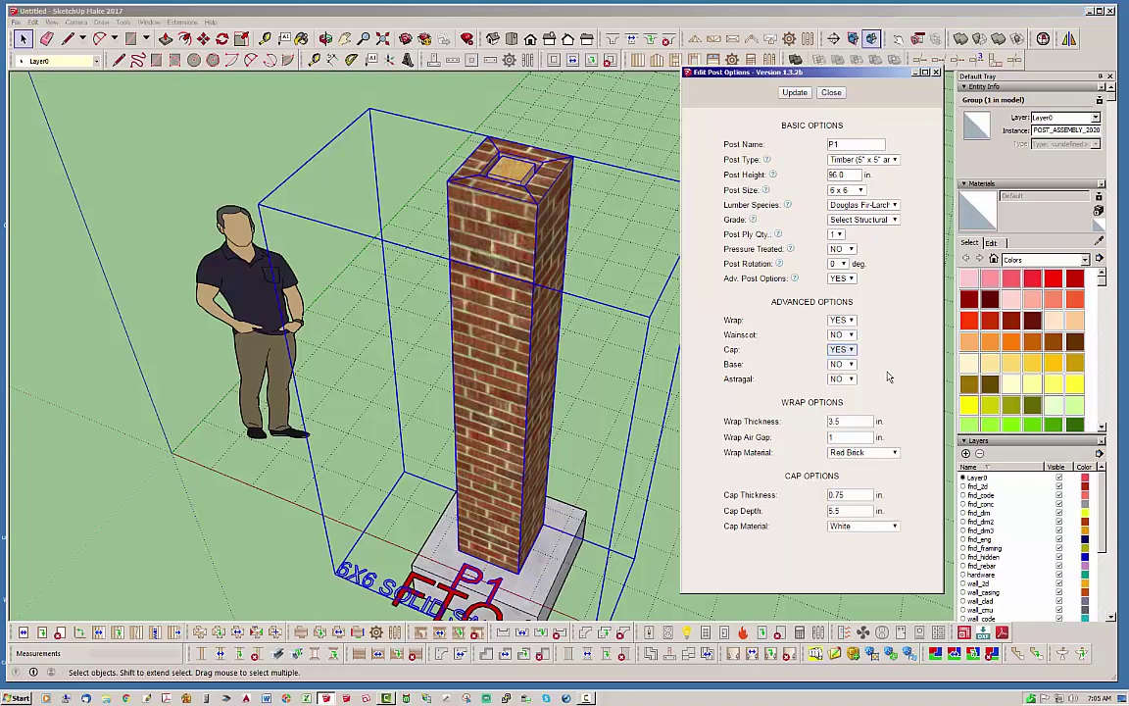
pyautogui.click(793, 93)
pyautogui.scroll(3, 559, 247)
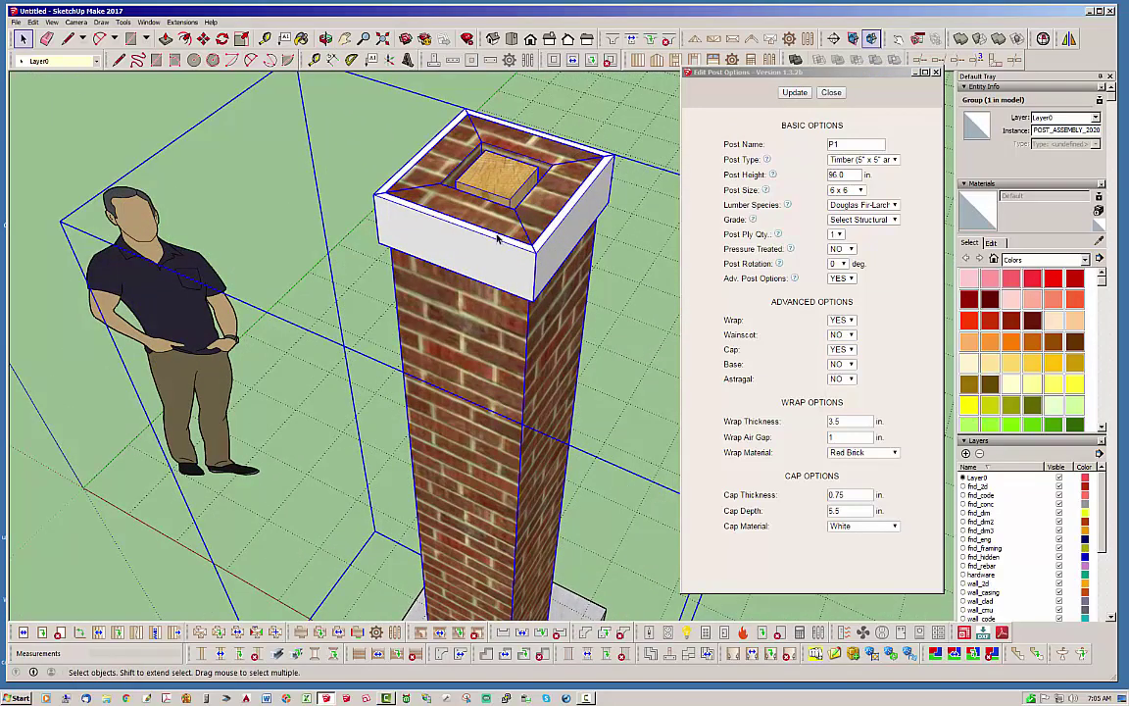
# Step: Set the post's cap depth to 7.25 in. and update the post
pyautogui.scroll(-3, 498, 238)
pyautogui.doubleClick(844, 510)
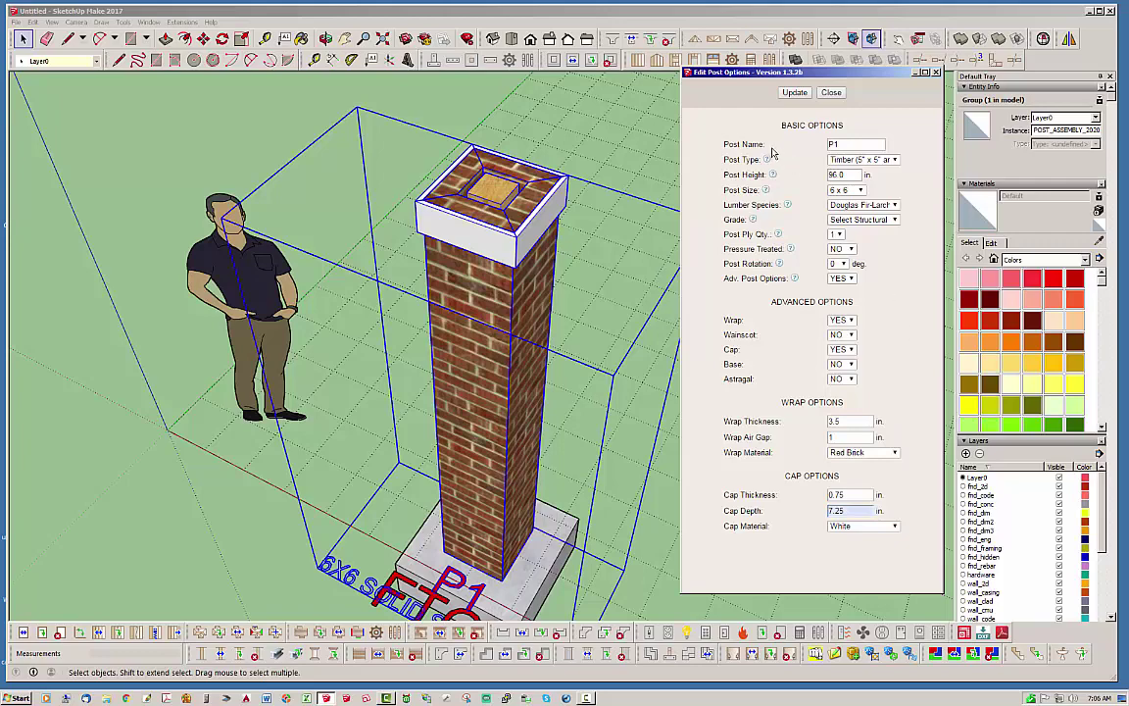
pyautogui.click(794, 92)
pyautogui.moveTo(510, 167); pyautogui.dragTo(505, 132, button='middle')
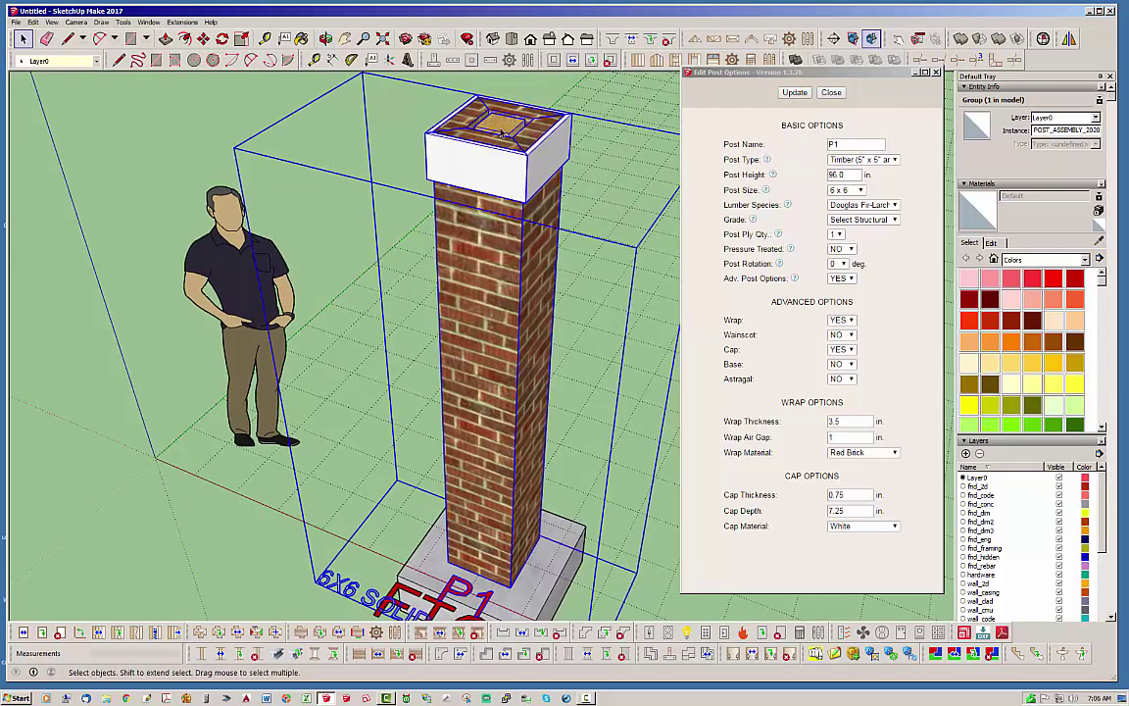
# Step: Turn on the base option for the brick-wrapped post and update it
pyautogui.click(841, 364)
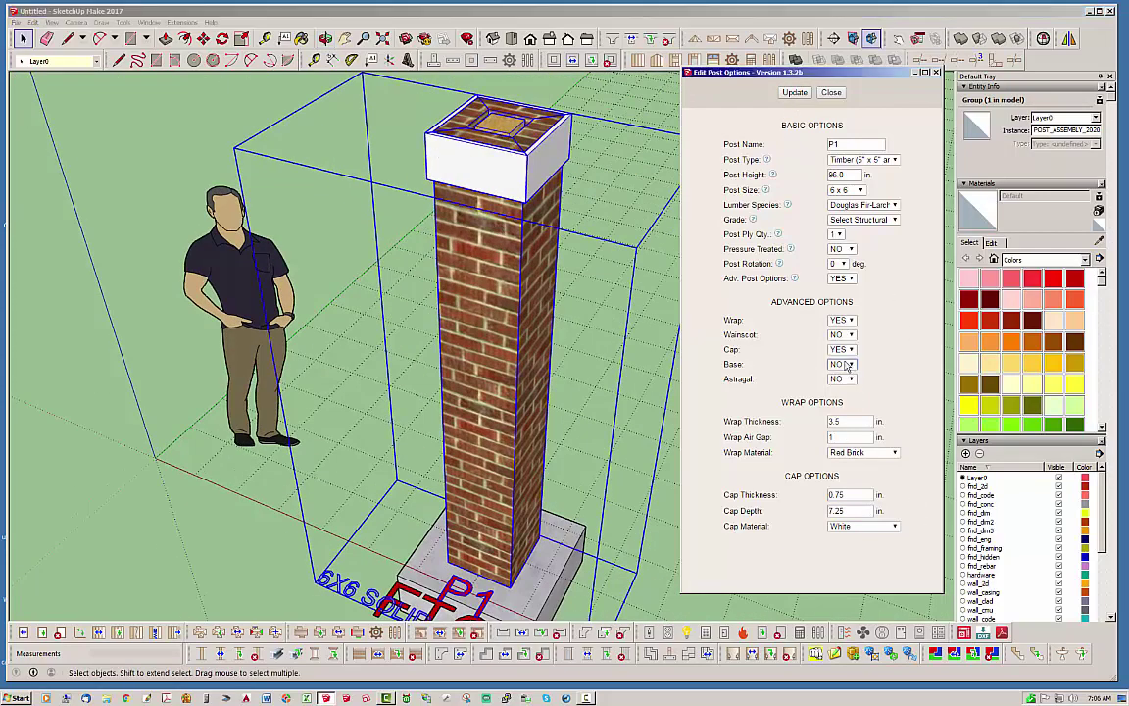
pyautogui.click(843, 376)
pyautogui.scroll(-1, 814, 392)
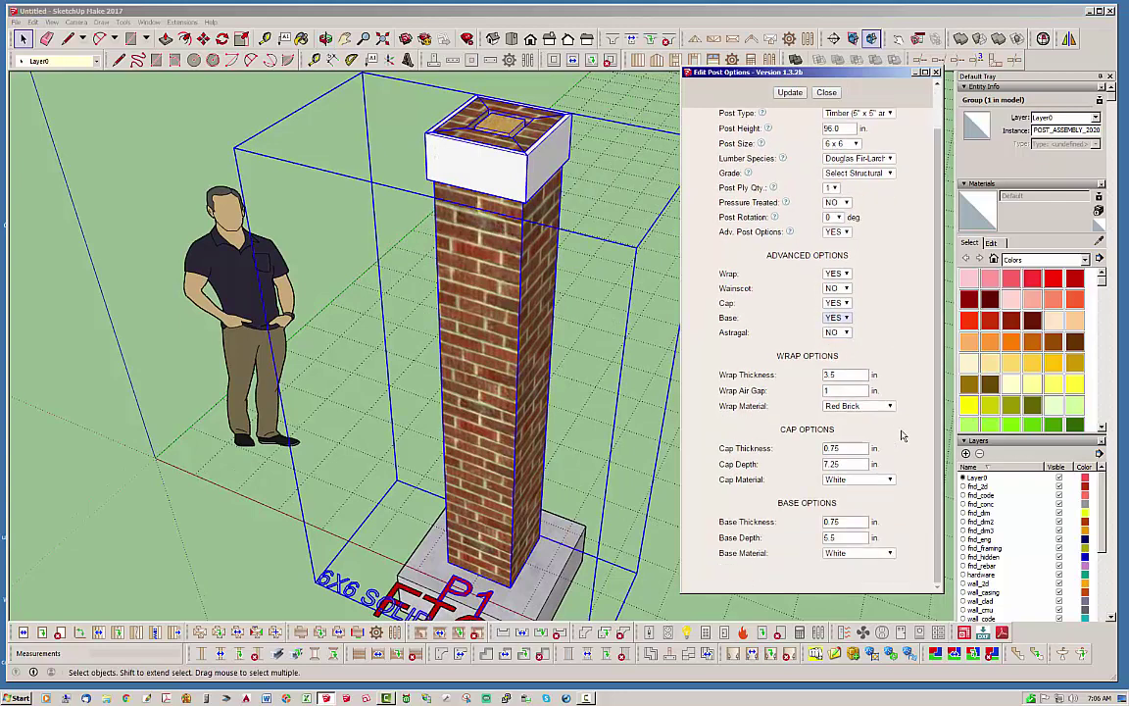
pyautogui.click(789, 92)
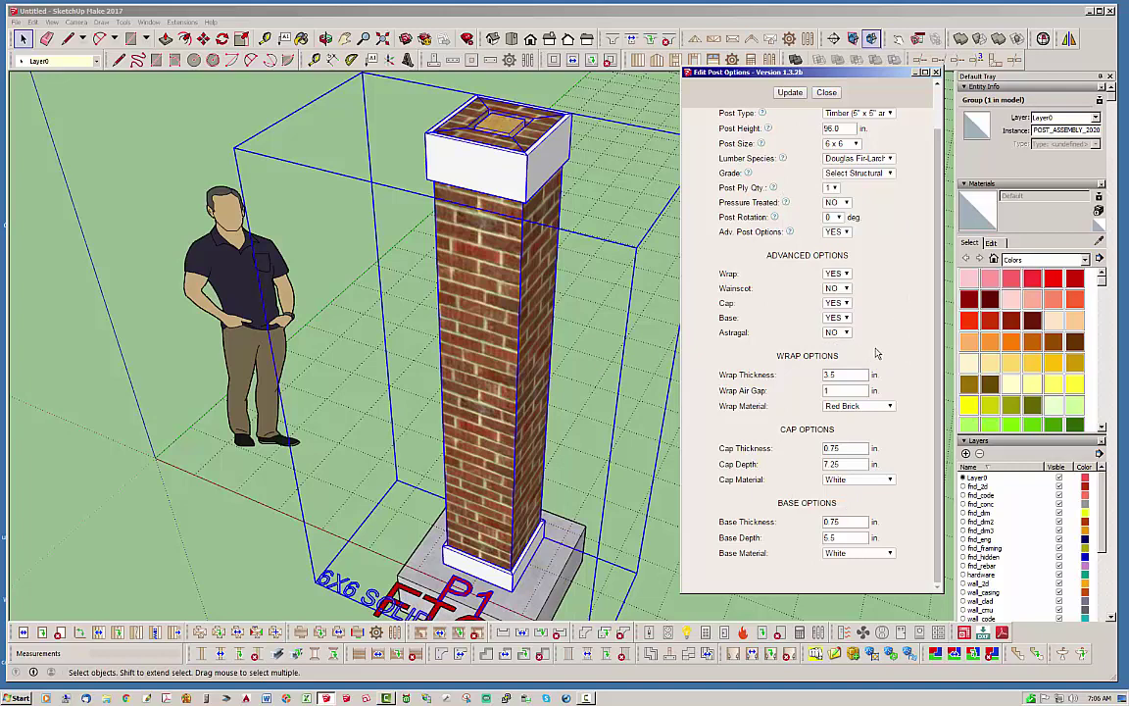
# Step: Turn on the astragal option for the post and update it
pyautogui.click(838, 333)
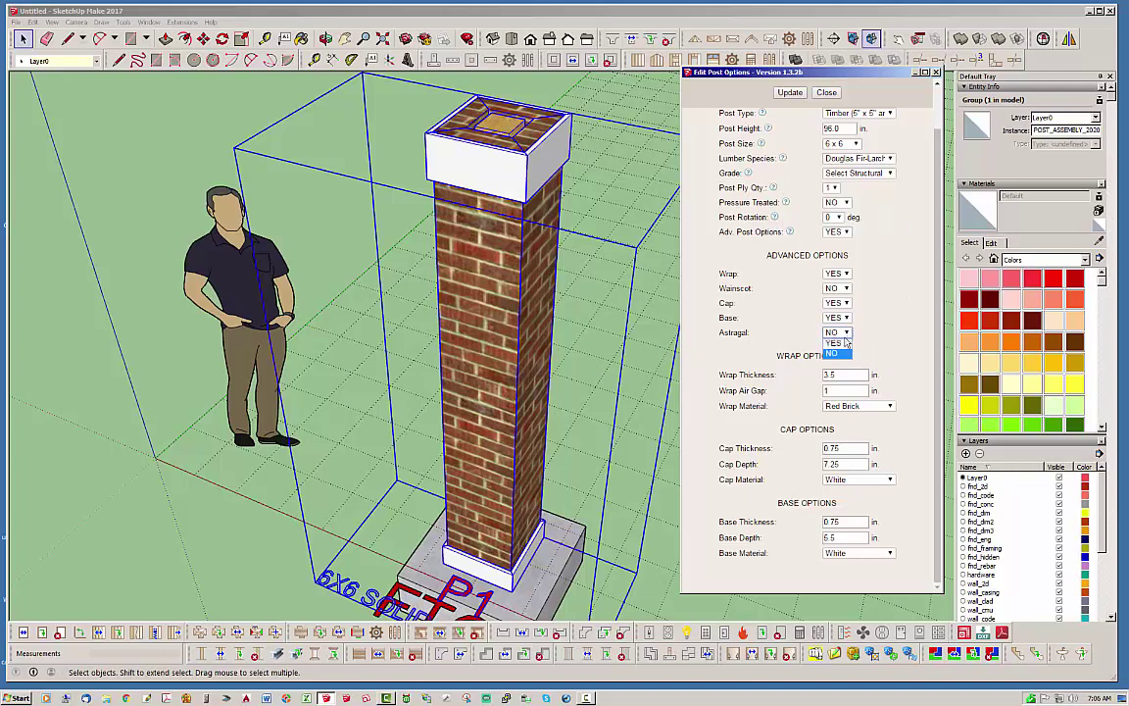
pyautogui.click(833, 344)
pyautogui.click(789, 92)
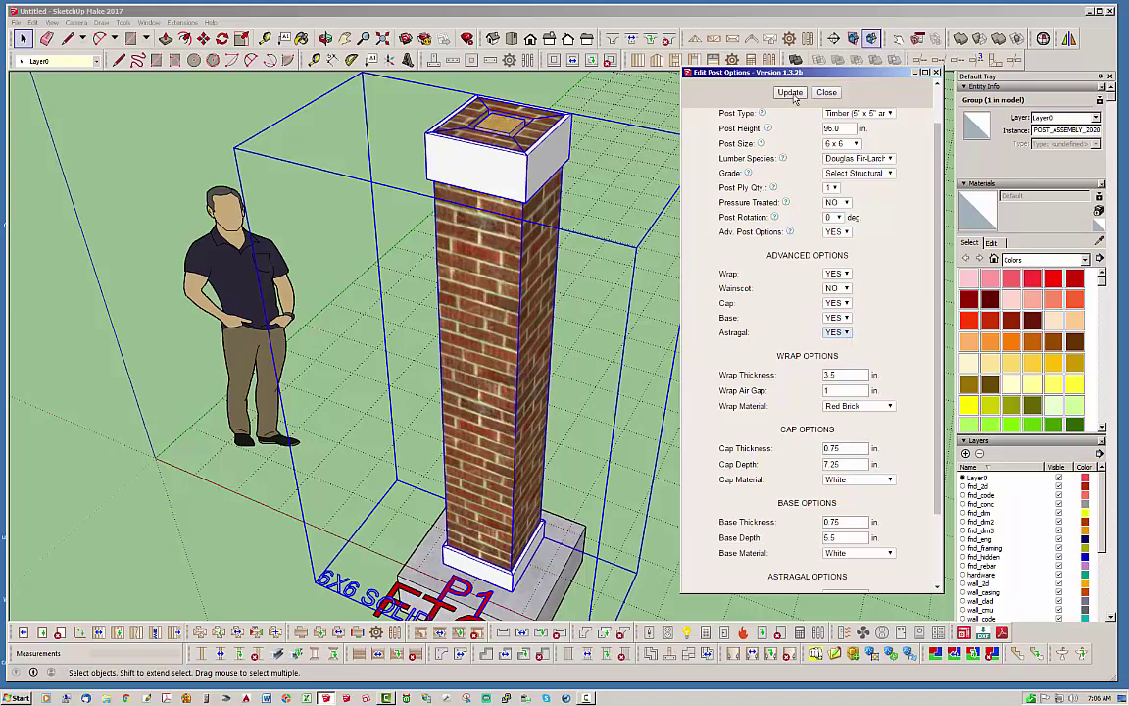
pyautogui.moveTo(483, 368); pyautogui.dragTo(518, 261, button='middle')
# Step: Set the astragal height to 48 in. and update the post
pyautogui.moveTo(939, 417); pyautogui.dragTo(939, 491)
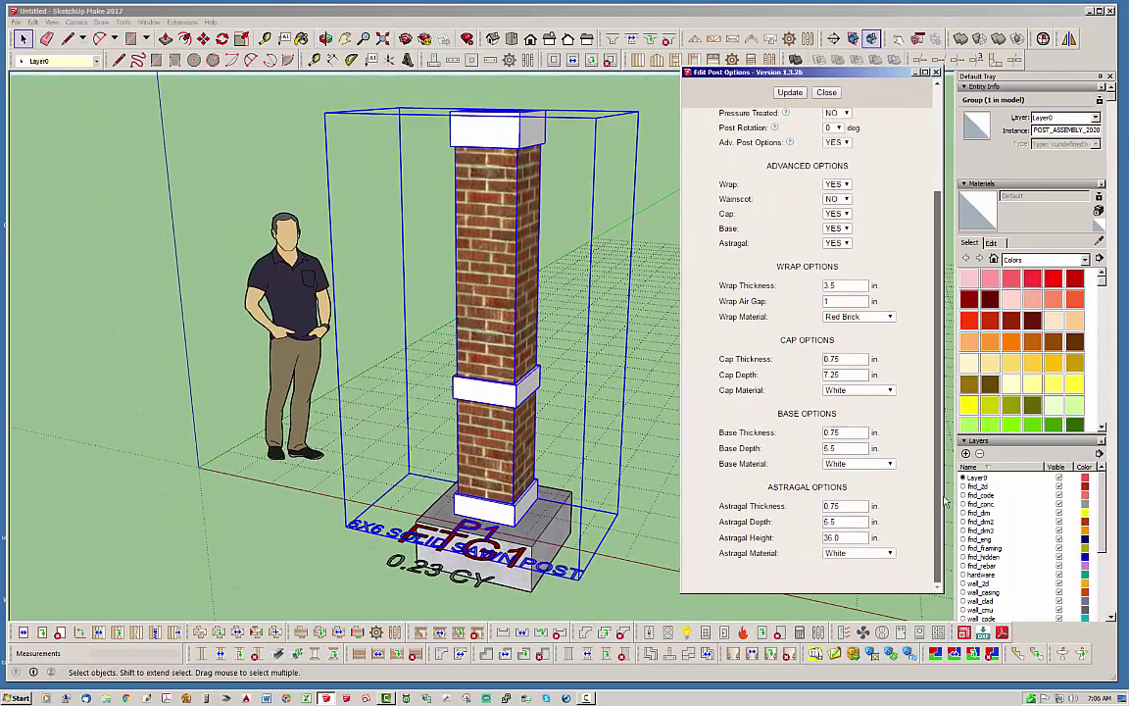
pyautogui.doubleClick(852, 537)
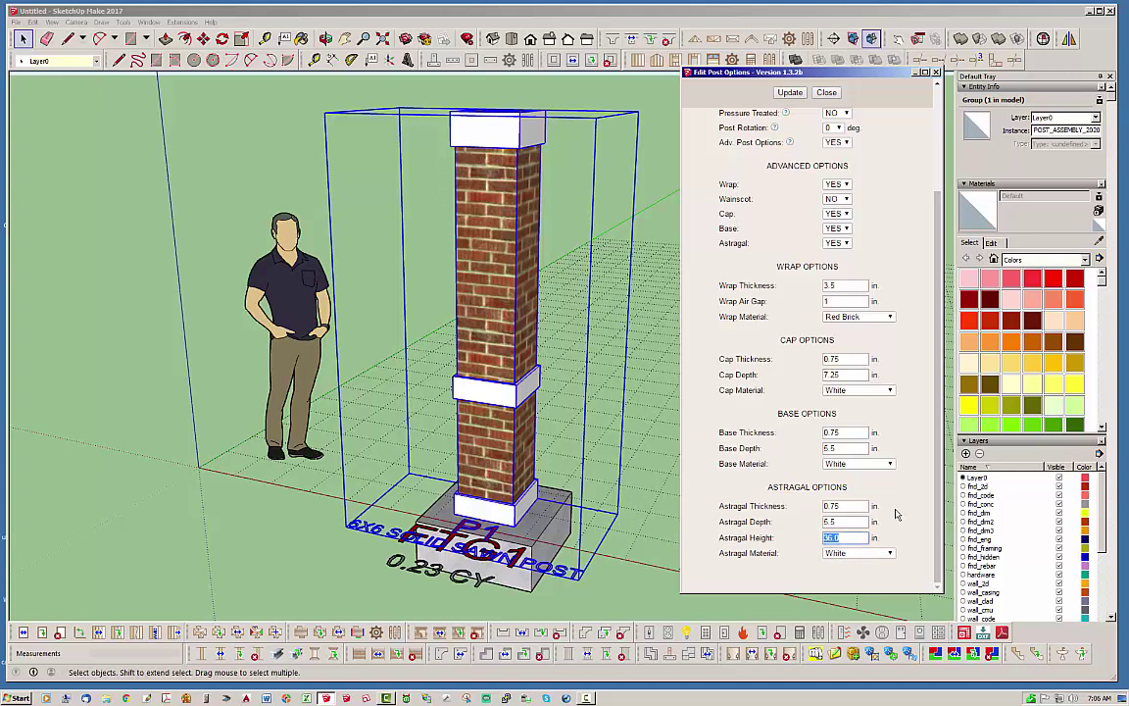
pyautogui.write('48')
pyautogui.click(790, 92)
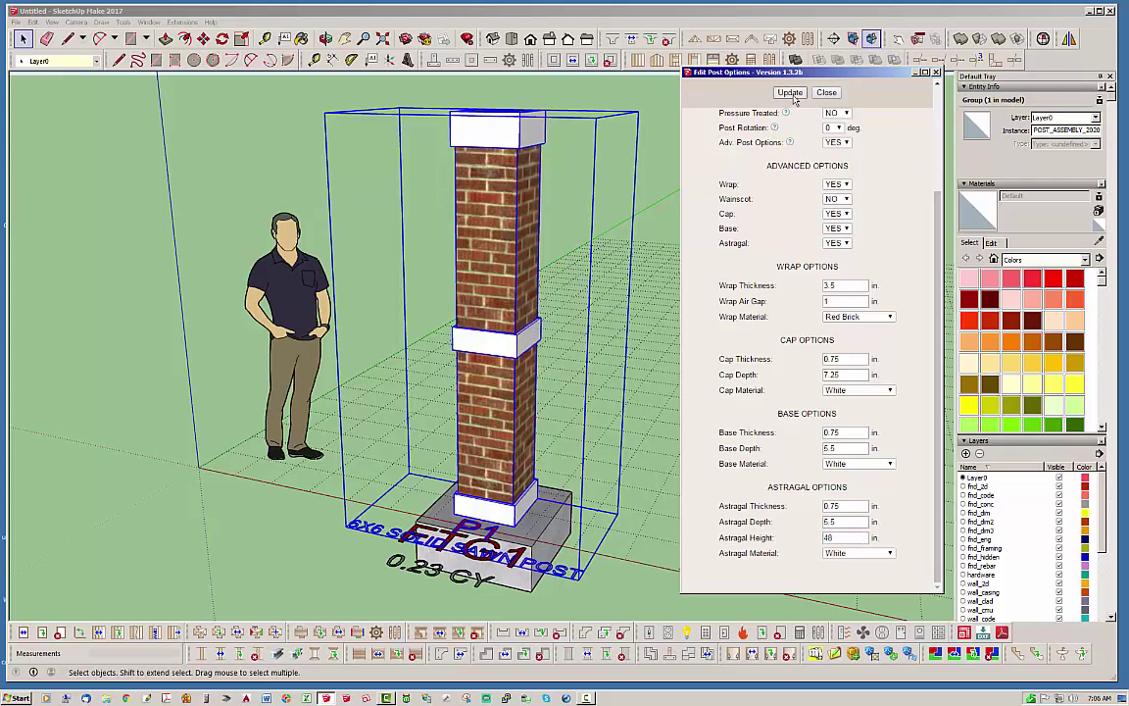
pyautogui.moveTo(470, 365); pyautogui.dragTo(487, 359, button='middle')
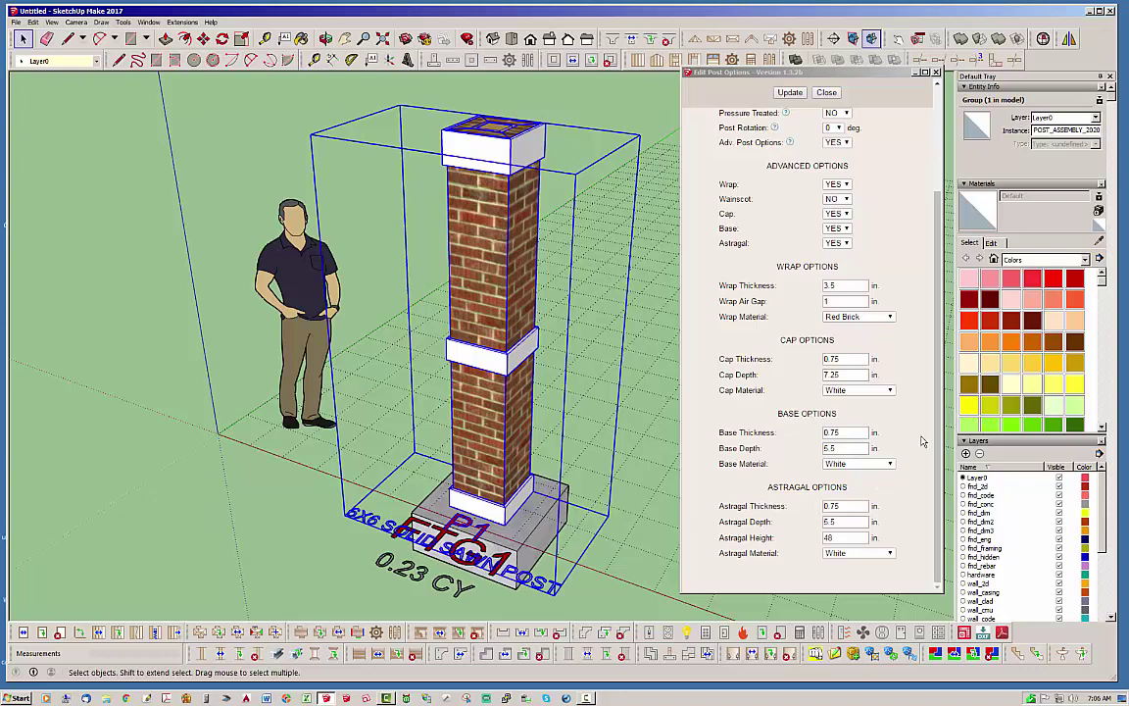
# Step: Give the wrap a 0.75 in. thickness, White material and 0 in. air gap, and update the post
pyautogui.scroll(3, 936, 429)
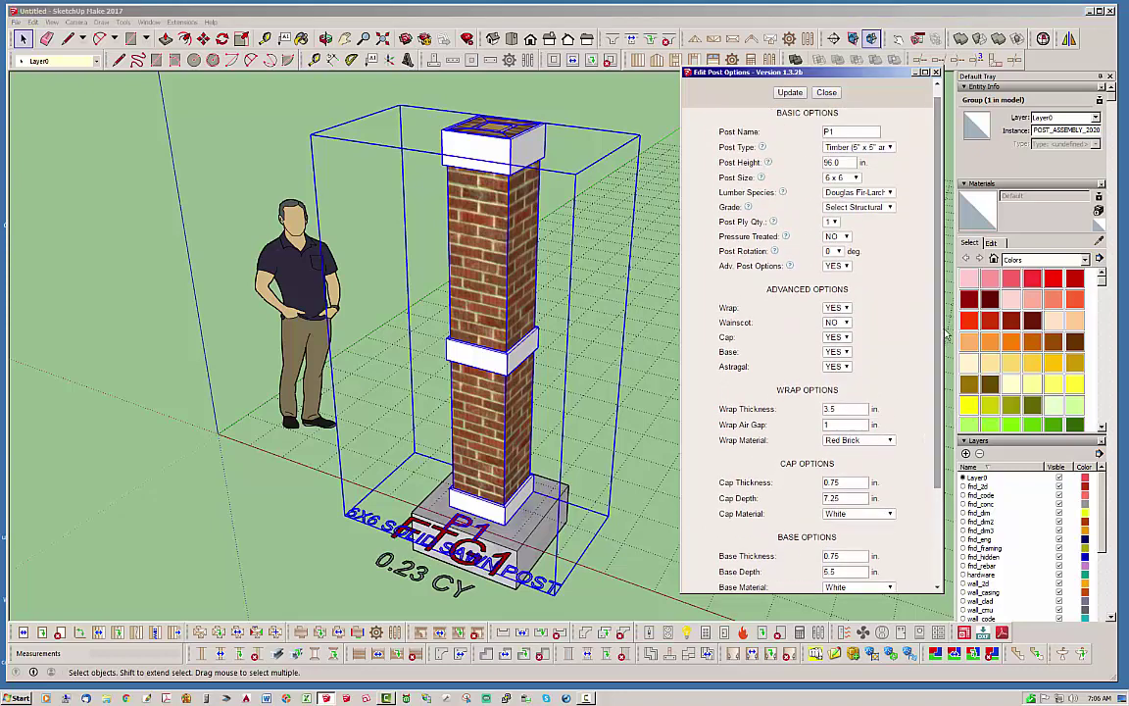
pyautogui.doubleClick(835, 409)
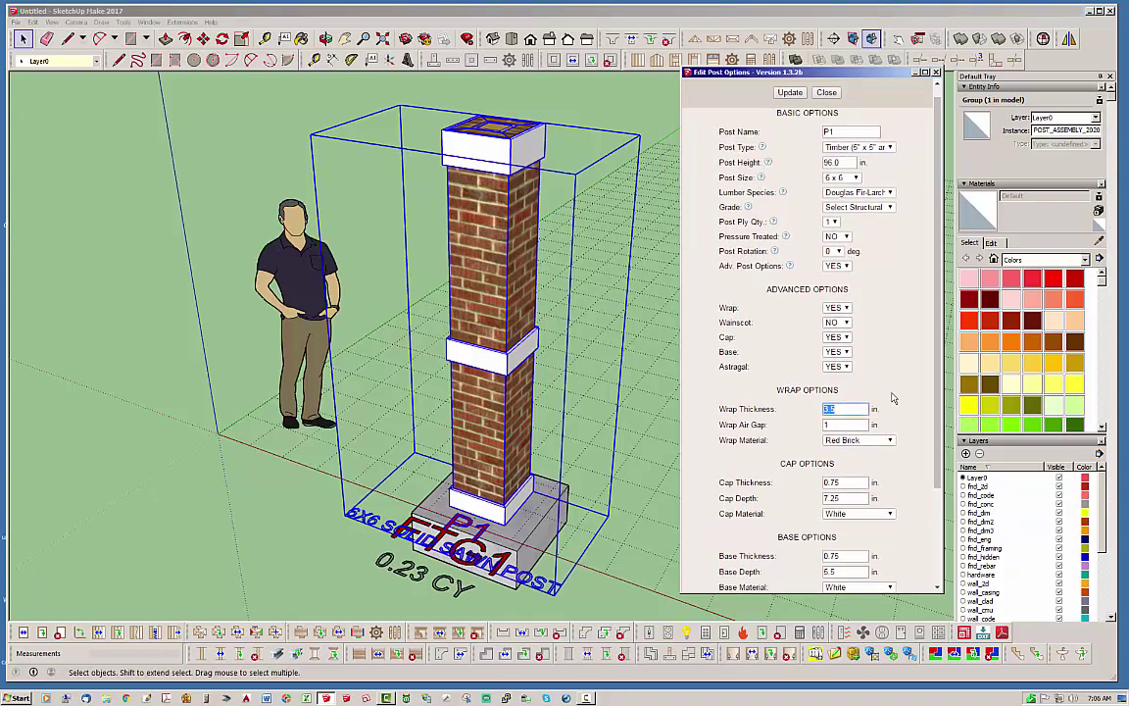
pyautogui.write('.75')
pyautogui.click(859, 441)
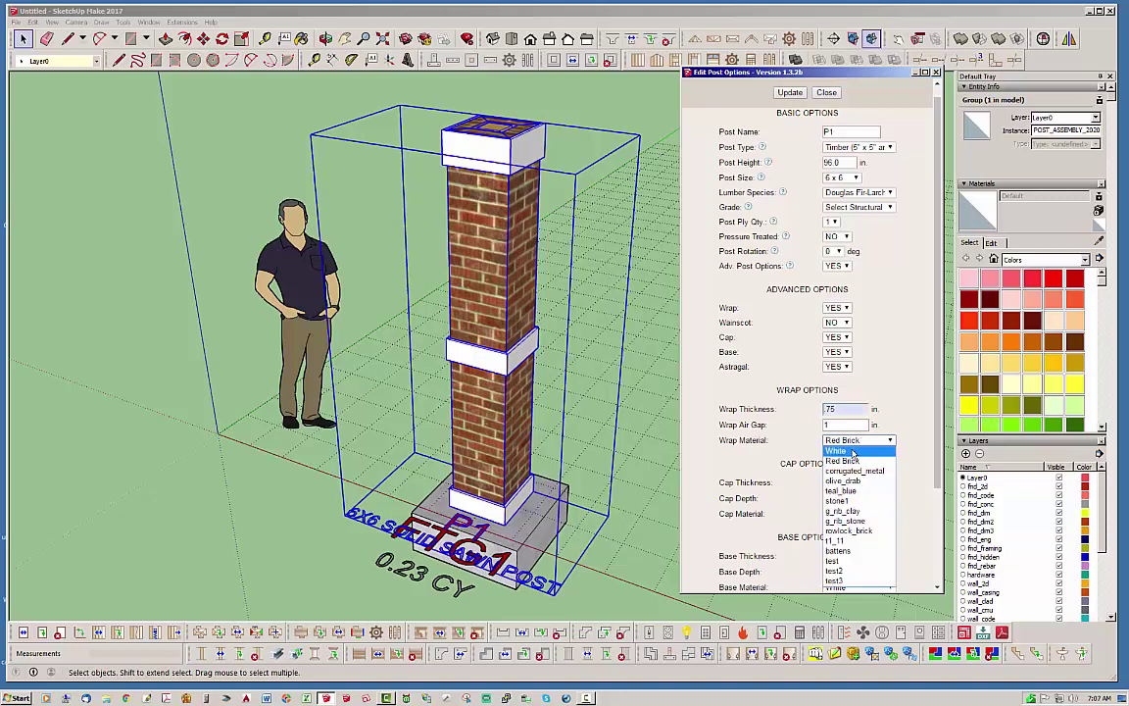
pyautogui.click(841, 451)
pyautogui.doubleClick(848, 428)
pyautogui.write('0')
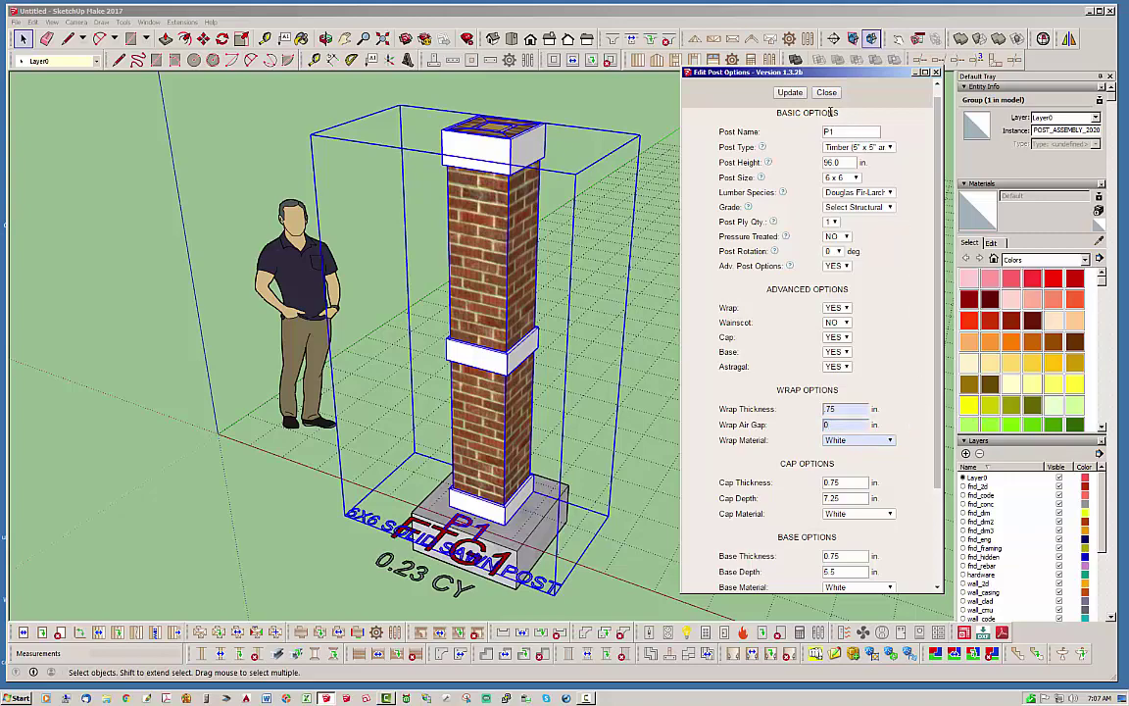
pyautogui.click(791, 92)
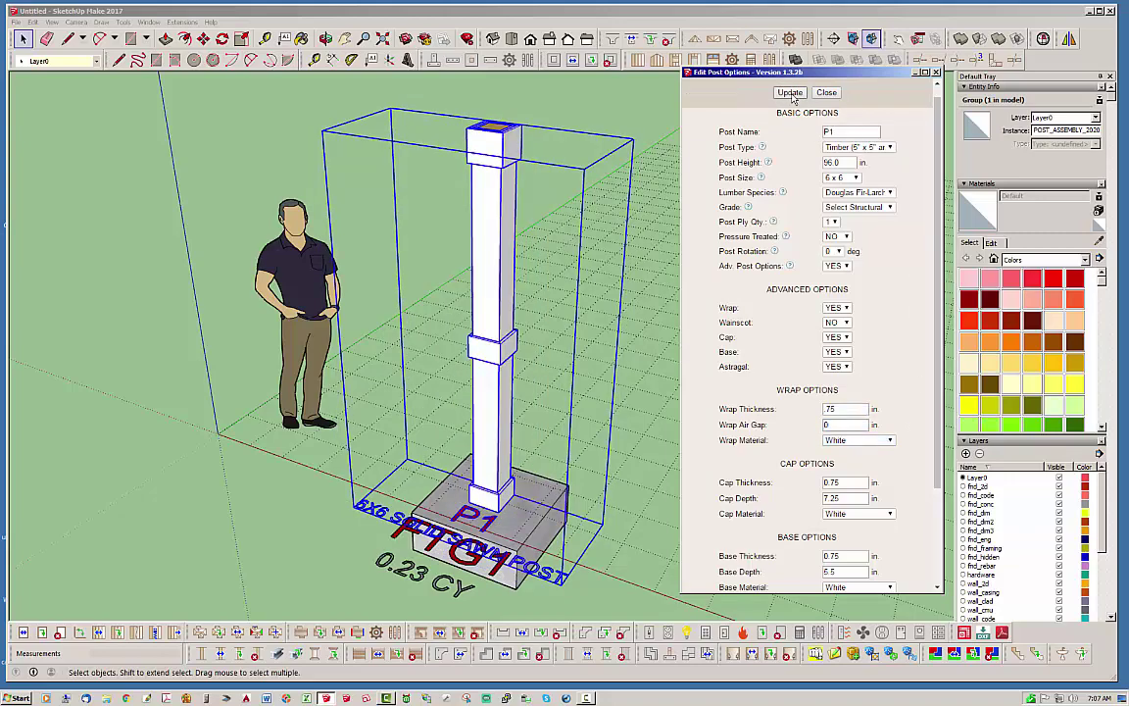
pyautogui.moveTo(633, 352); pyautogui.dragTo(468, 302, button='middle')
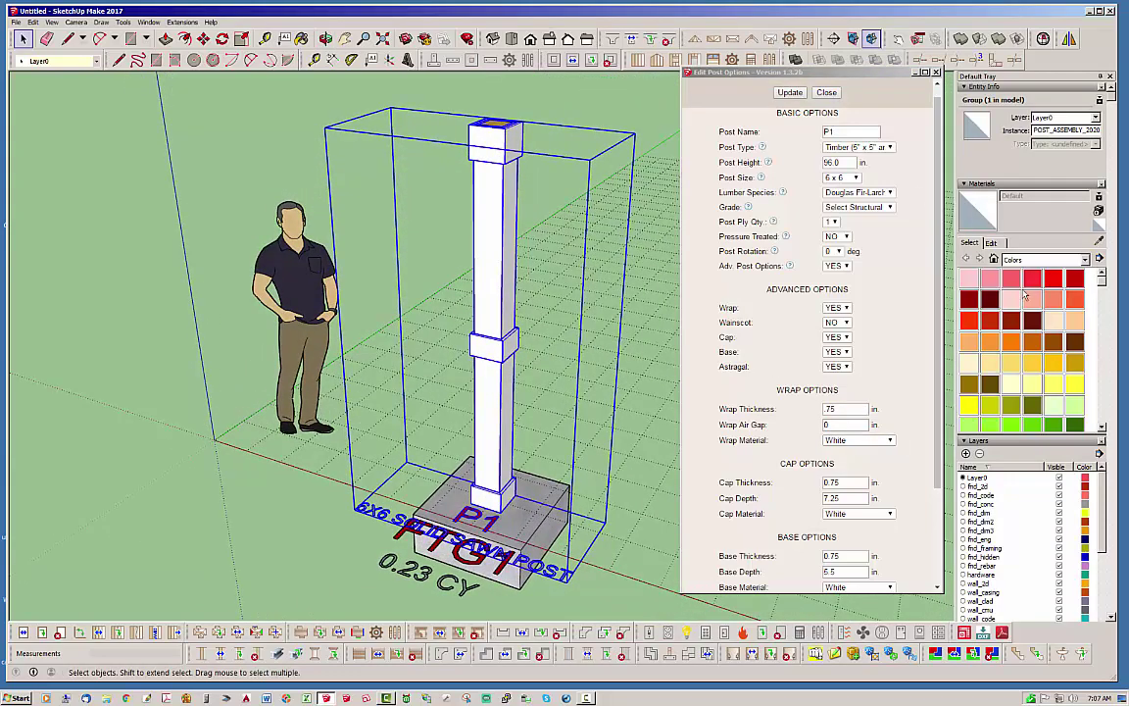
# Step: Recolour the in-model material medeek_post_wrap to hue 18, saturation 13 and brightness 81
pyautogui.click(994, 259)
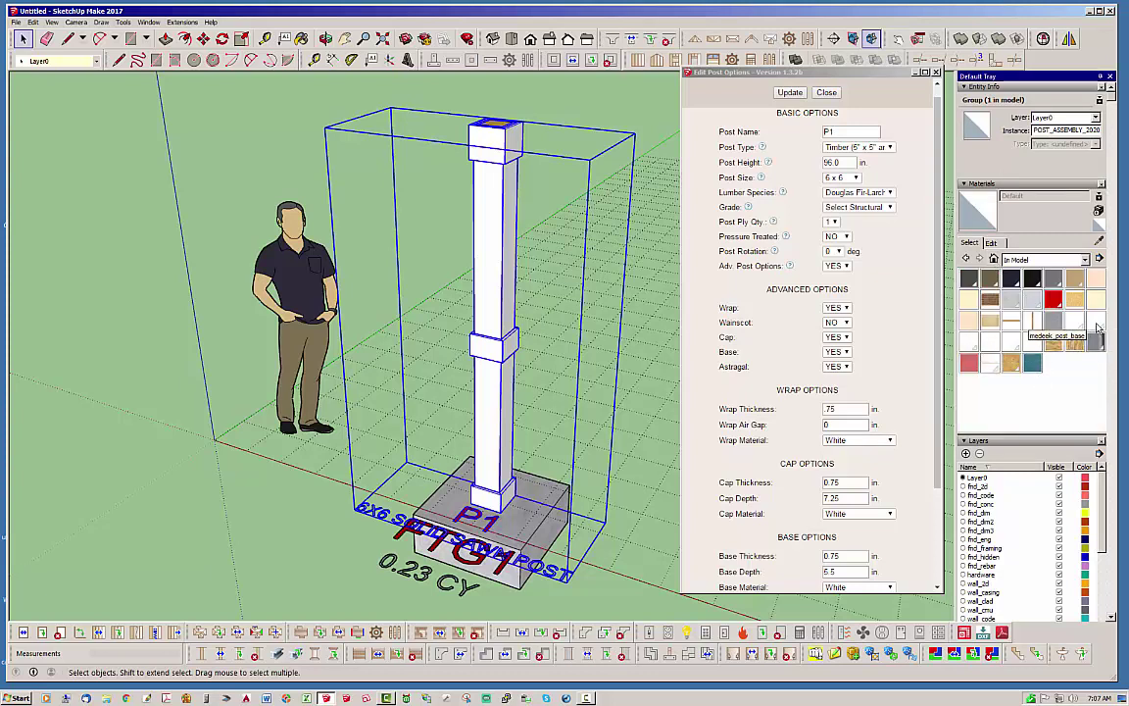
pyautogui.click(1015, 345)
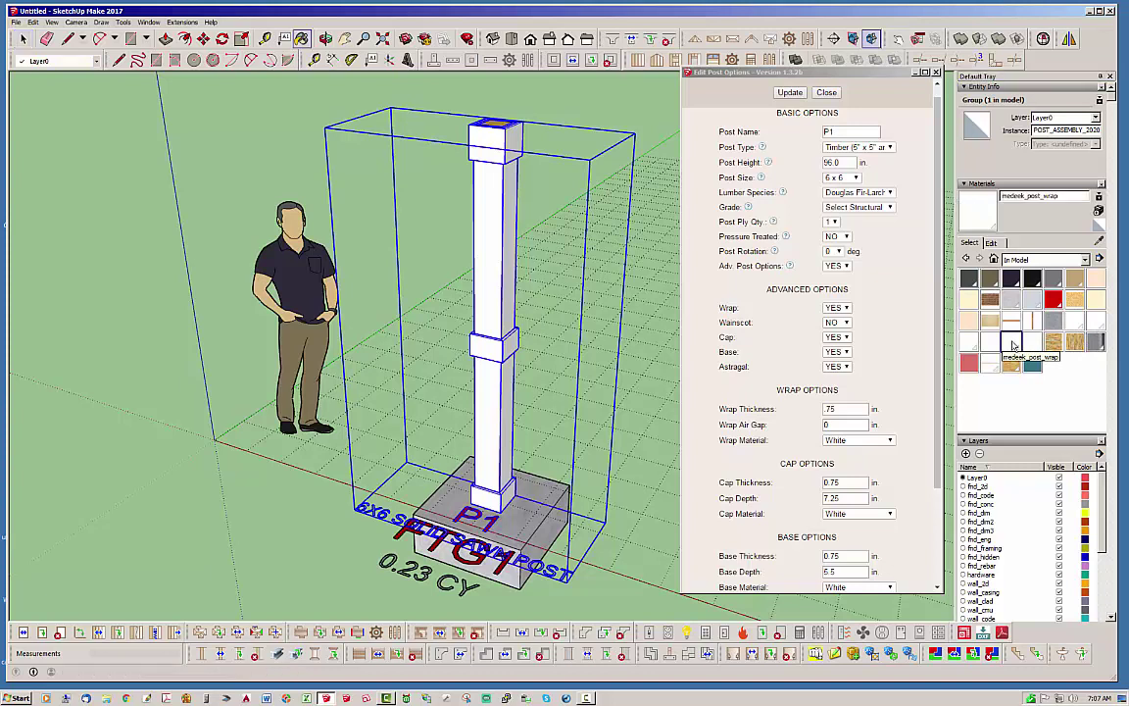
pyautogui.click(992, 243)
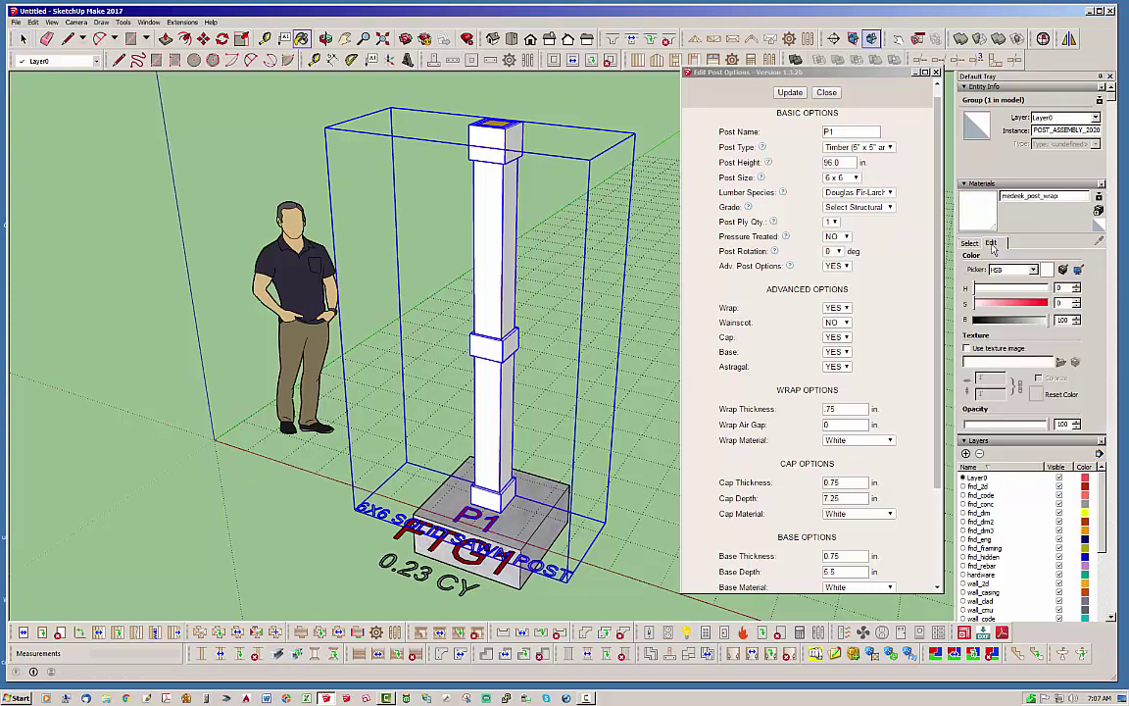
pyautogui.click(986, 307)
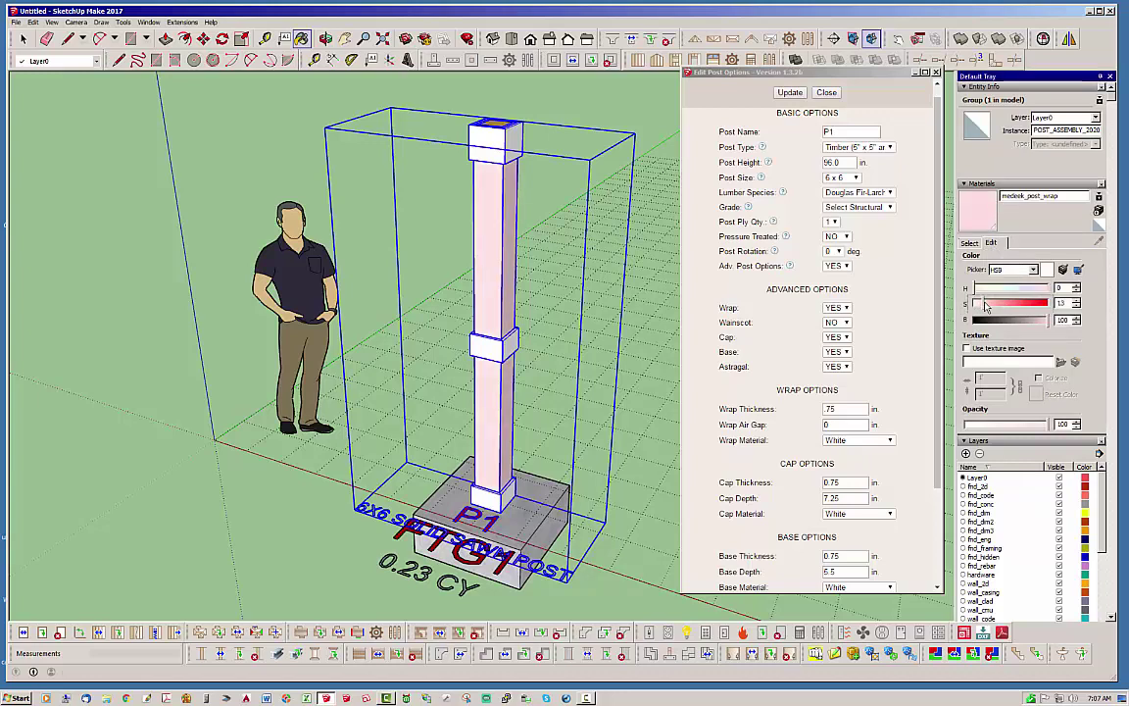
pyautogui.click(977, 289)
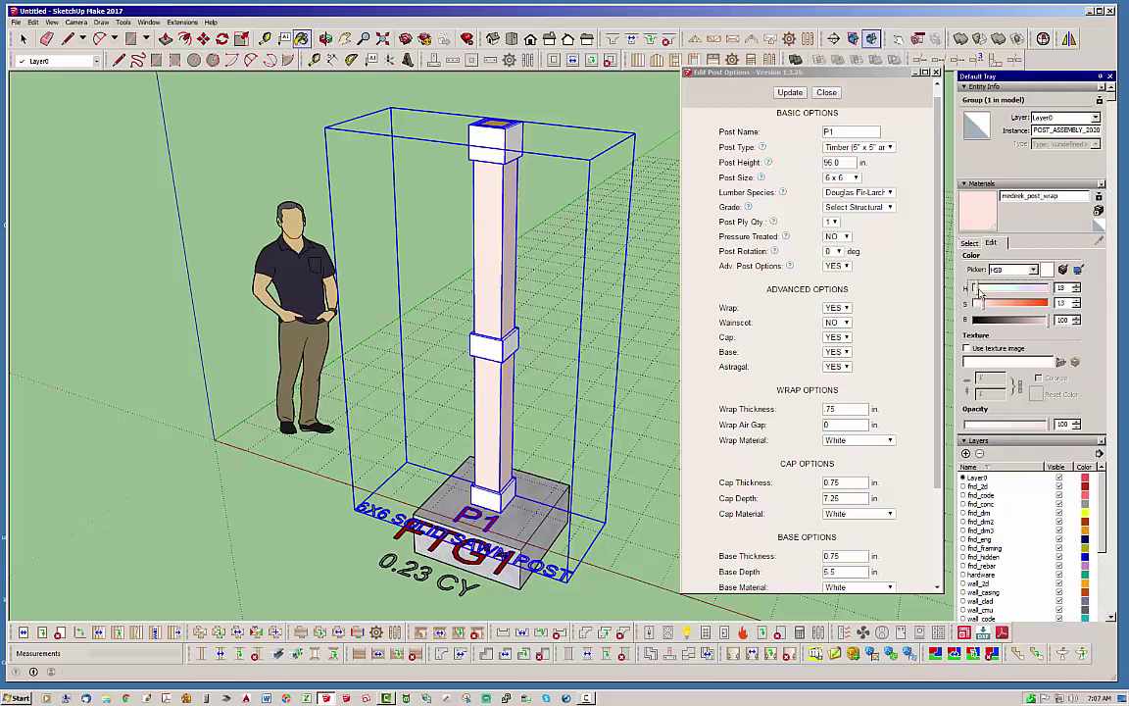
pyautogui.click(1033, 322)
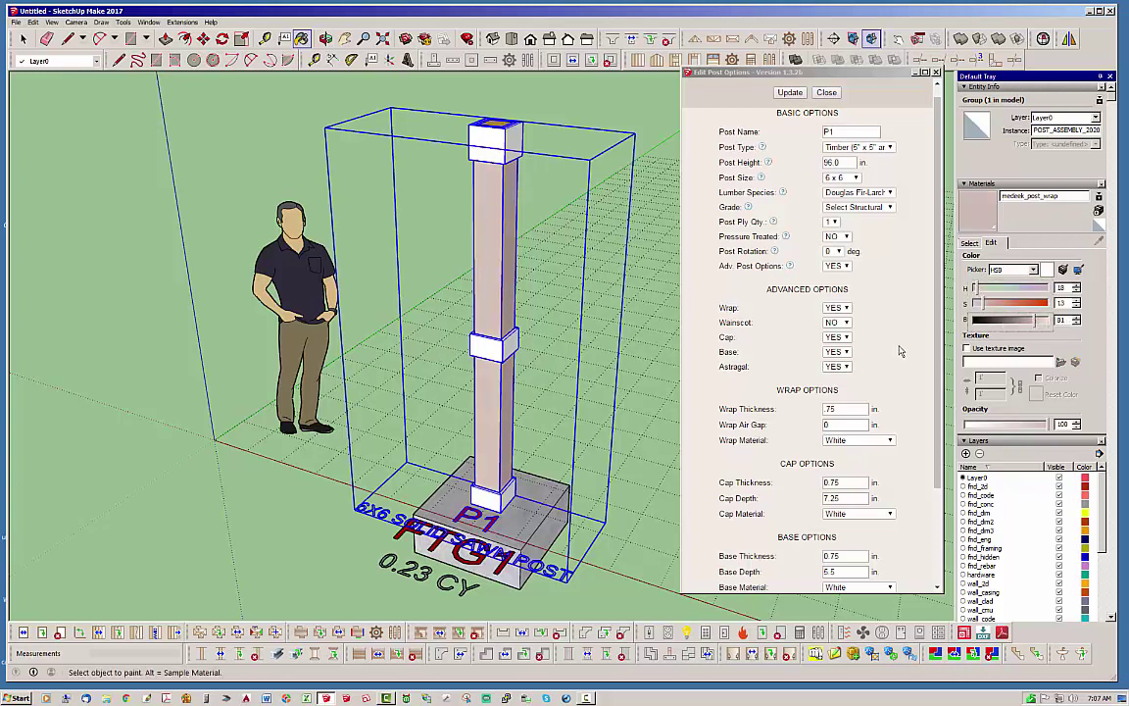
# Step: Update the post with the recoloured wrap, close its edit options and regenerate the post assembly
pyautogui.click(792, 95)
pyautogui.moveTo(448, 257); pyautogui.dragTo(615, 204, button='middle')
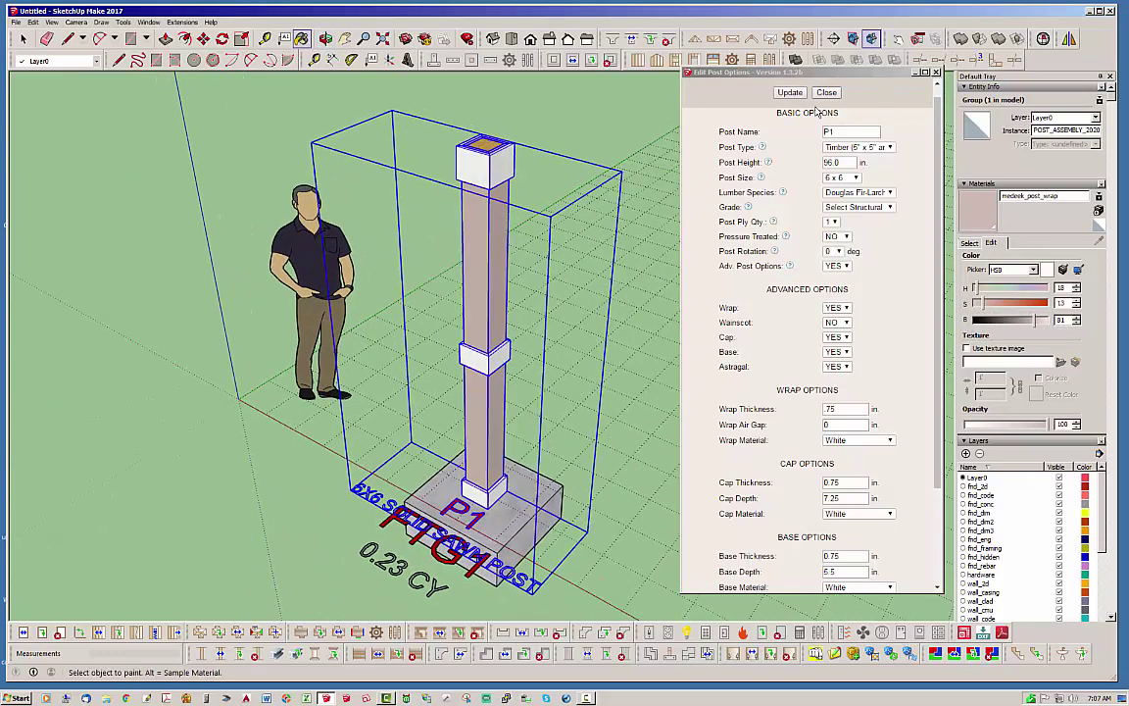
pyautogui.click(827, 92)
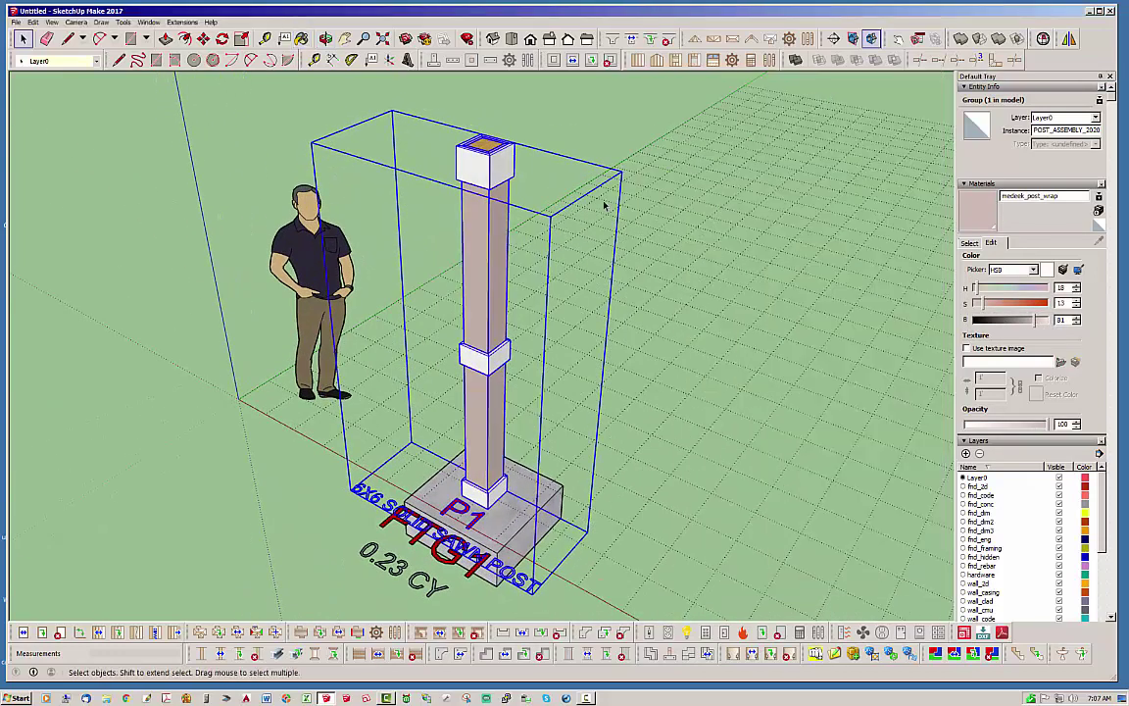
pyautogui.rightClick(486, 385)
pyautogui.click(531, 557)
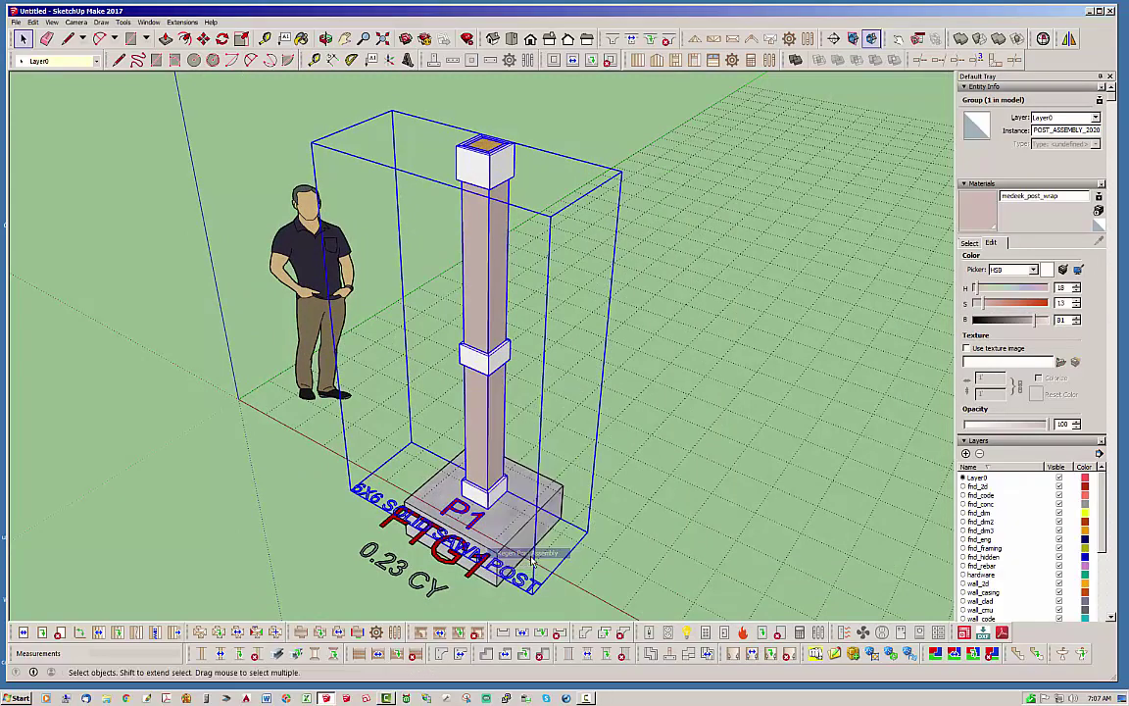
# Step: Examine the post materials in the model, the recoloured wrap along the post and the layers at its top end
pyautogui.click(971, 243)
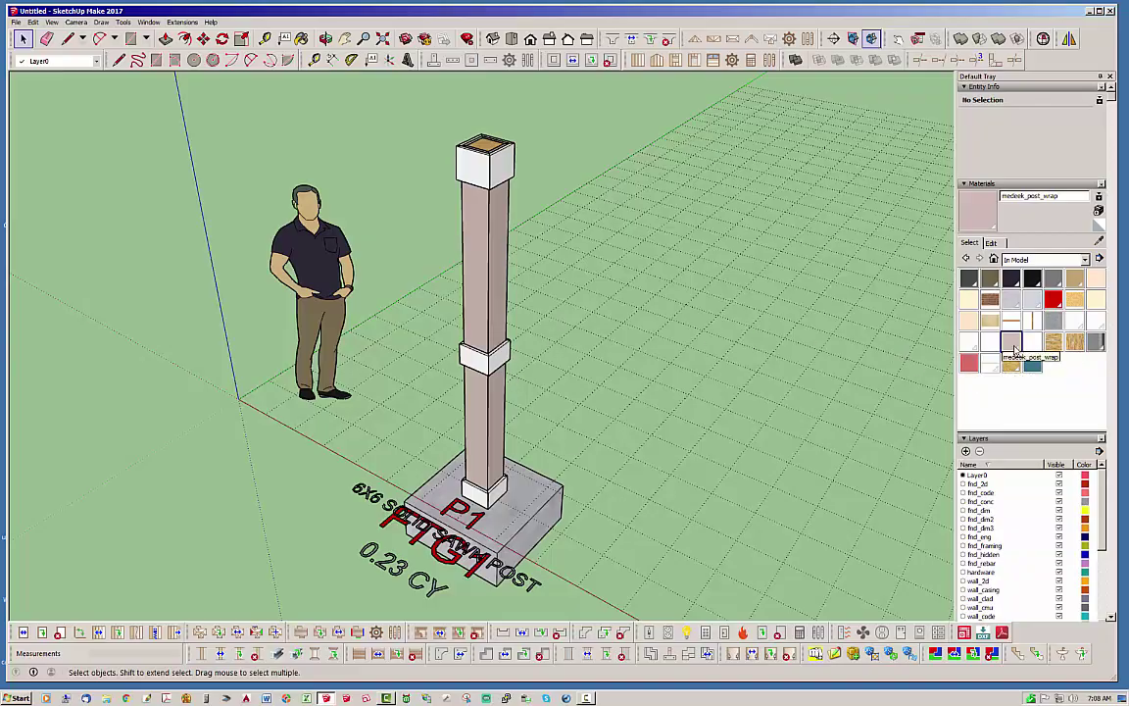
pyautogui.moveTo(244, 490); pyautogui.dragTo(781, 325, button='middle')
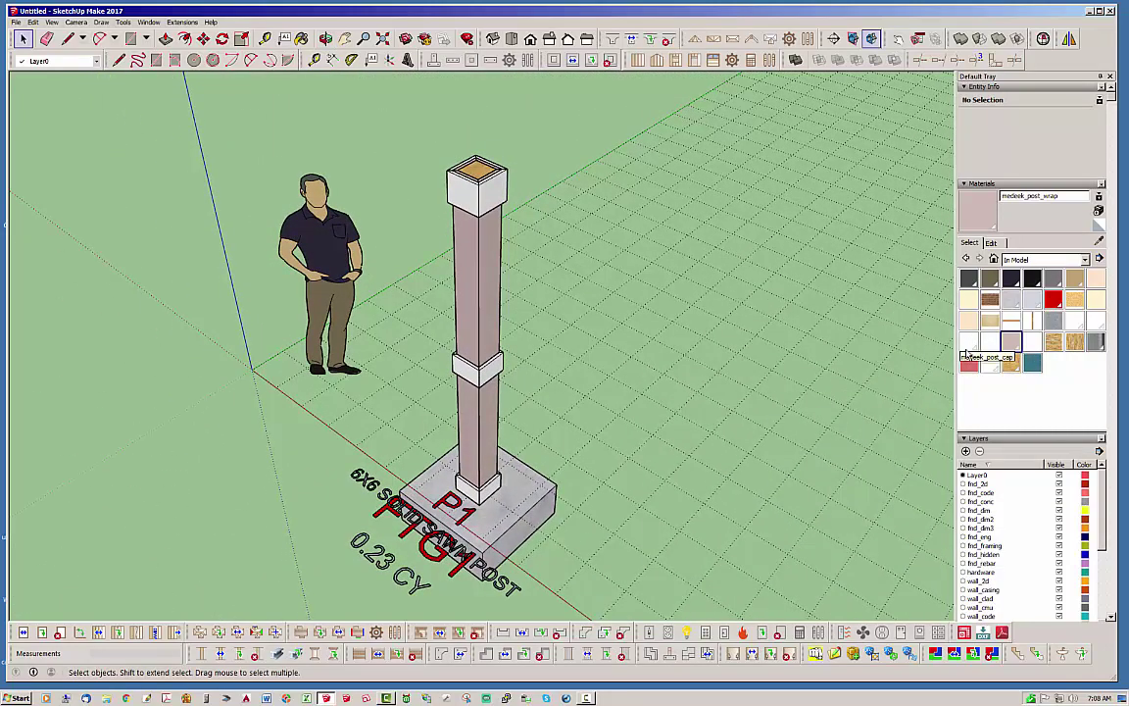
pyautogui.click(1014, 349)
pyautogui.moveTo(862, 392); pyautogui.dragTo(397, 428, button='middle')
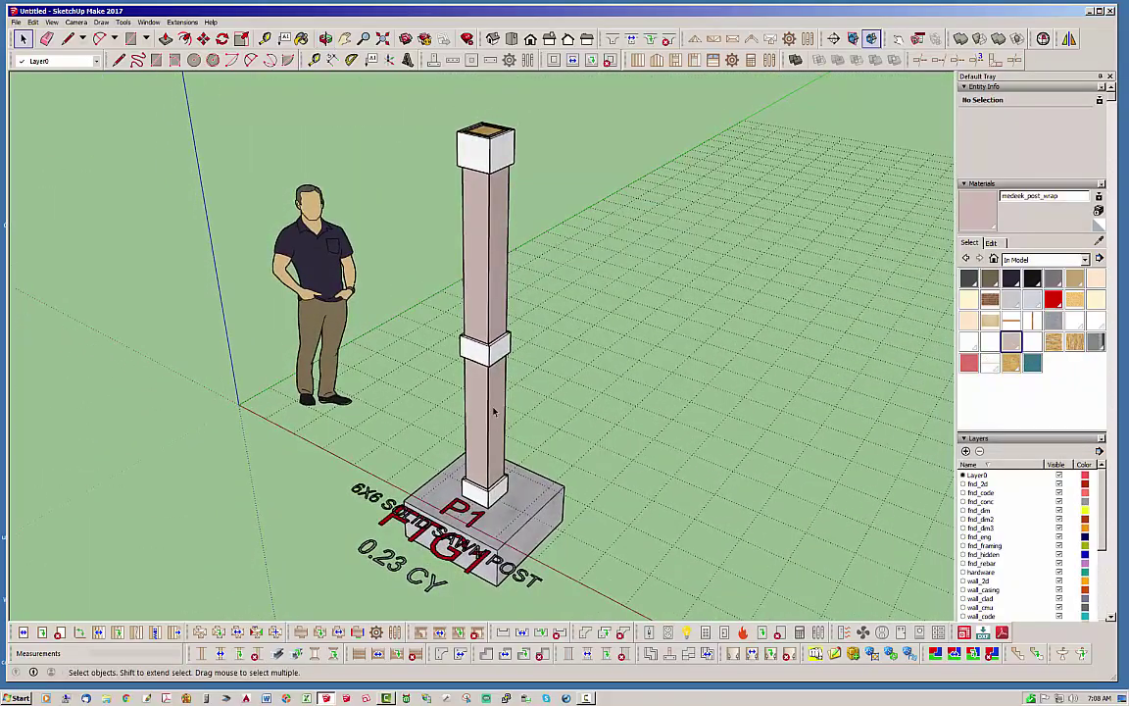
pyautogui.scroll(-2, 494, 413)
pyautogui.moveTo(451, 368); pyautogui.dragTo(500, 461, button='middle')
pyautogui.scroll(3, 488, 196)
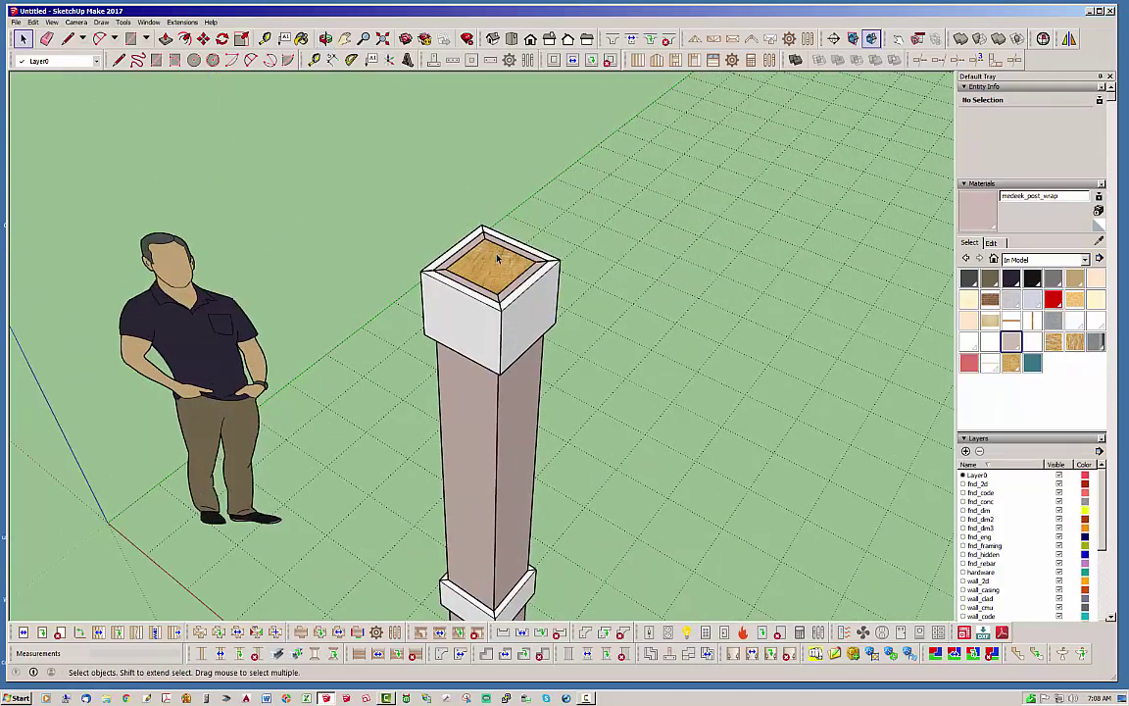
pyautogui.scroll(-5, 484, 183)
pyautogui.moveTo(484, 183); pyautogui.dragTo(554, 248, button='middle')
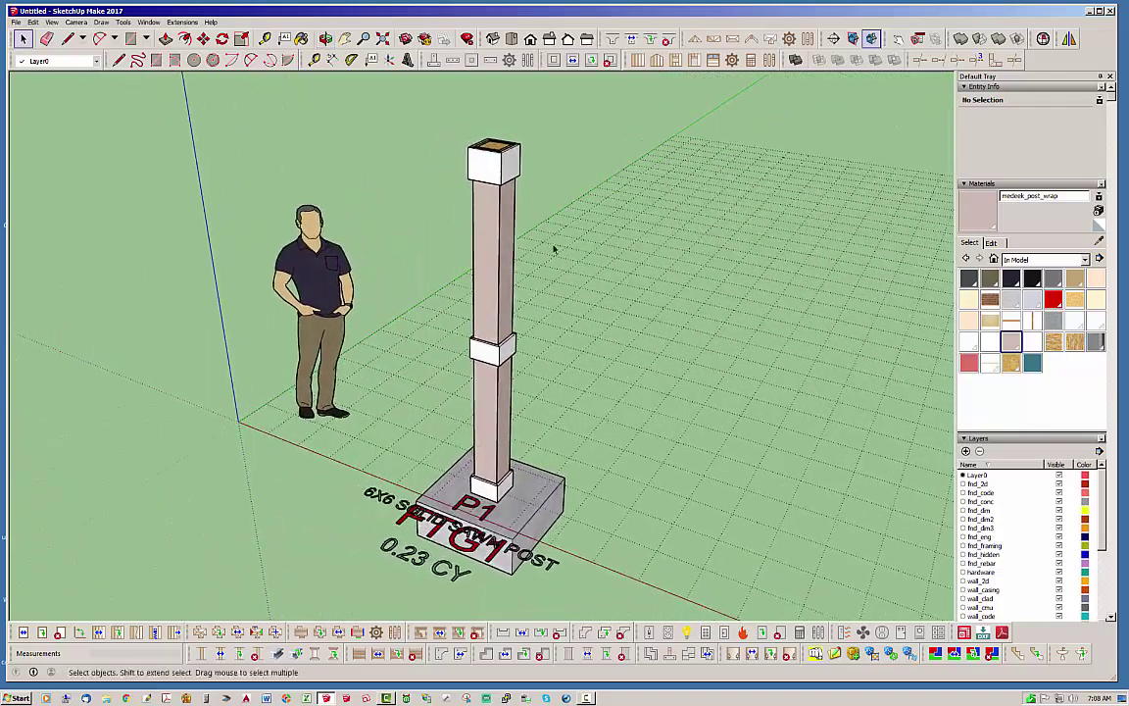
# Step: Reopen the post assembly for editing, turn on its wainscot option and update the post
pyautogui.click(503, 397)
pyautogui.rightClick(502, 388)
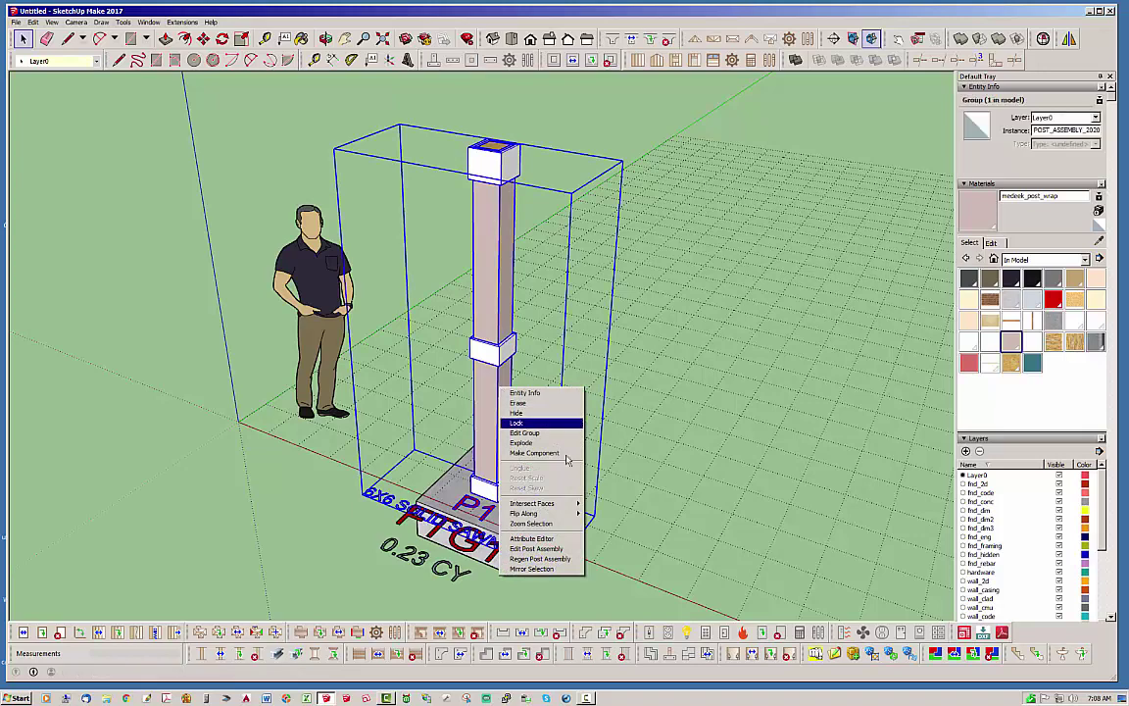
pyautogui.click(536, 548)
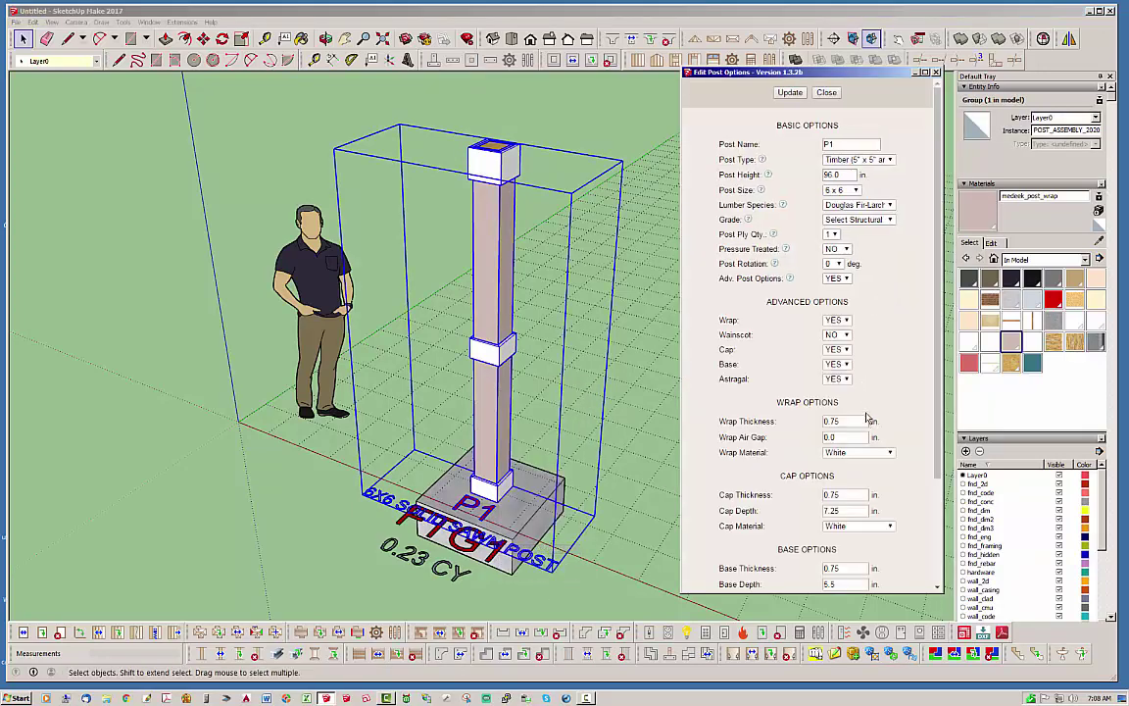
pyautogui.click(844, 335)
pyautogui.click(835, 345)
pyautogui.scroll(-3, 889, 431)
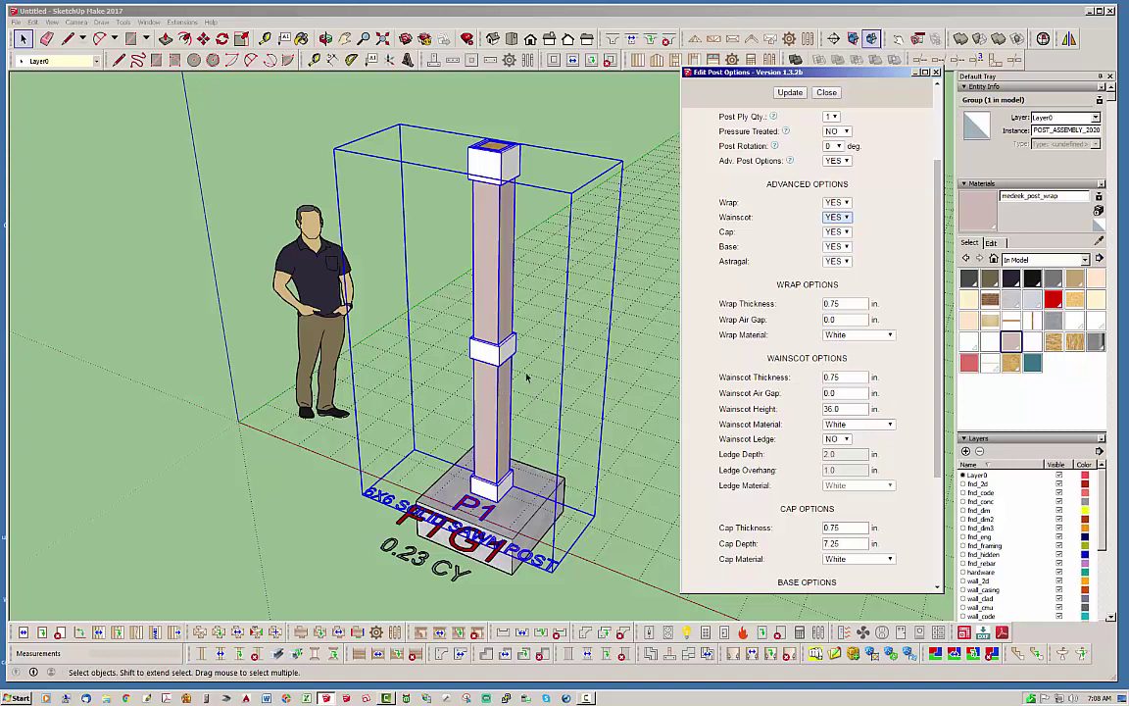
pyautogui.click(848, 410)
pyautogui.click(790, 92)
pyautogui.moveTo(423, 428); pyautogui.dragTo(450, 336, button='middle')
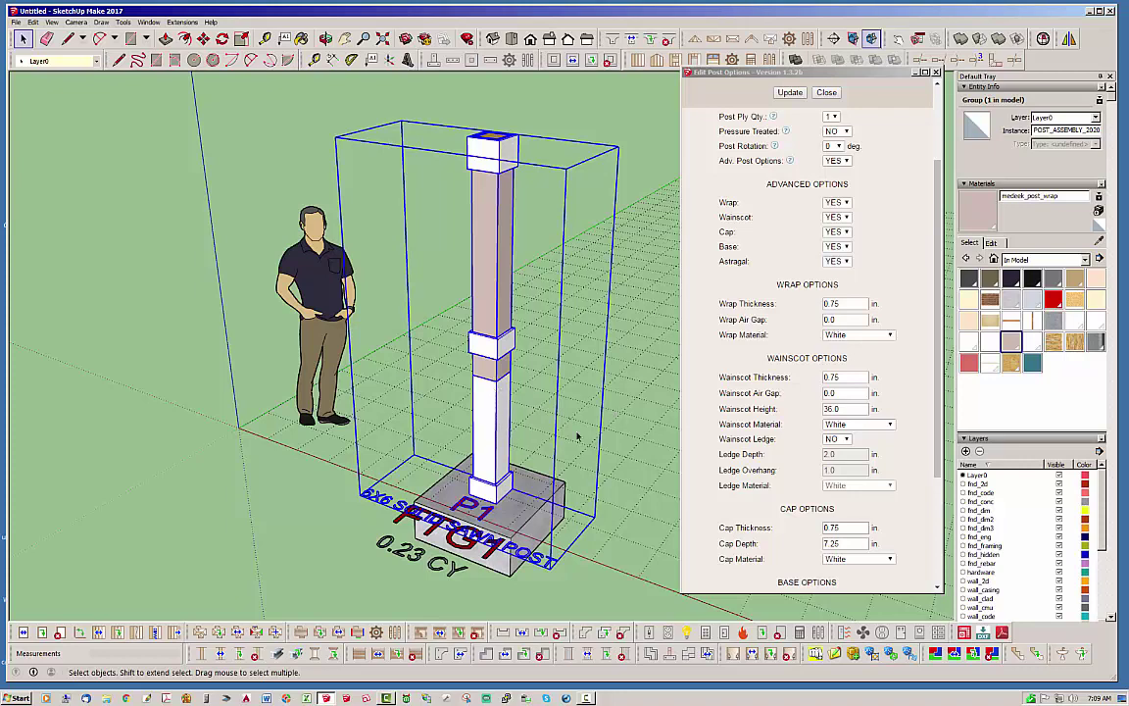
# Step: Set the post's astragal height to 35 in and update the post
pyautogui.scroll(-3, 863, 470)
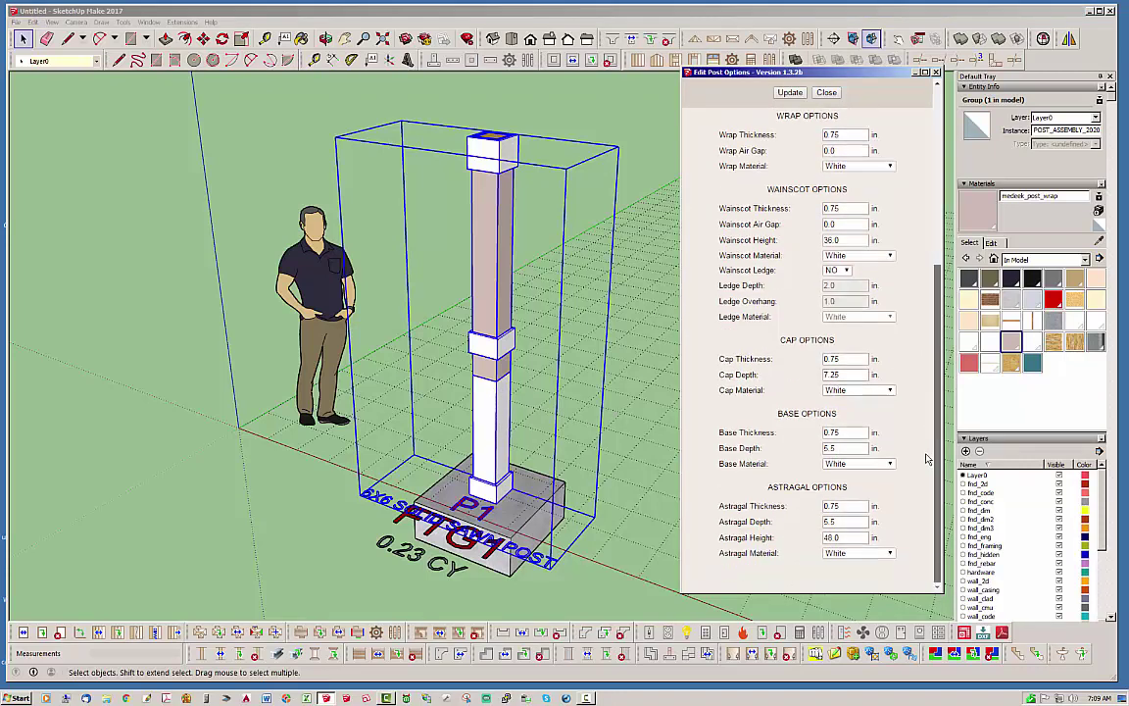
pyautogui.click(836, 537)
pyautogui.press('BackSpace')
pyautogui.press('BackSpace')
pyautogui.press('BackSpace')
pyautogui.press('BackSpace')
pyautogui.write('35')
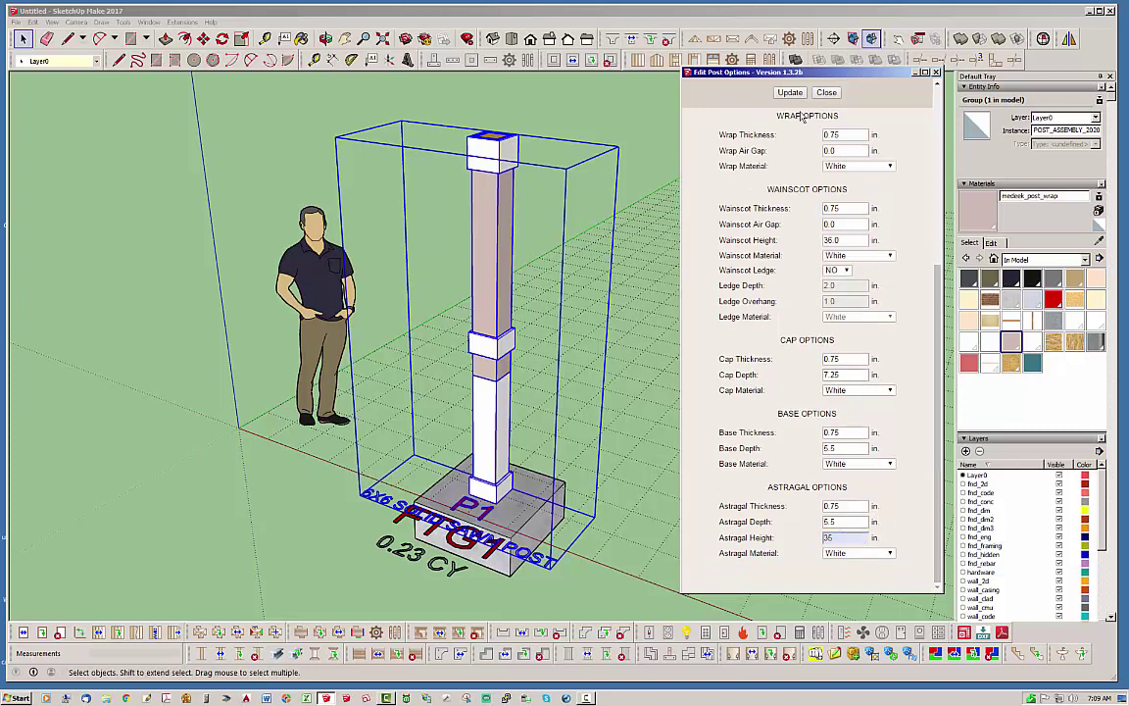
pyautogui.click(792, 94)
# Step: Raise the astragal height to 40 in, update the post and view where the astragal meets the wainscot
pyautogui.doubleClick(834, 537)
pyautogui.write('40')
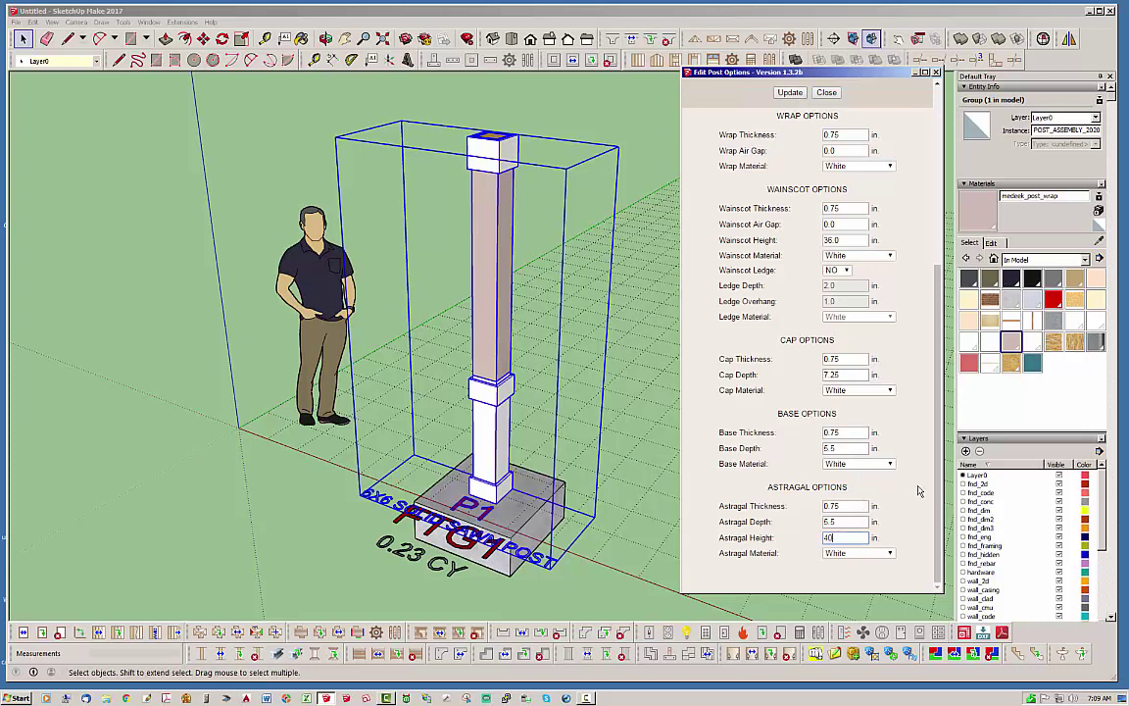
pyautogui.click(792, 93)
pyautogui.scroll(3, 502, 396)
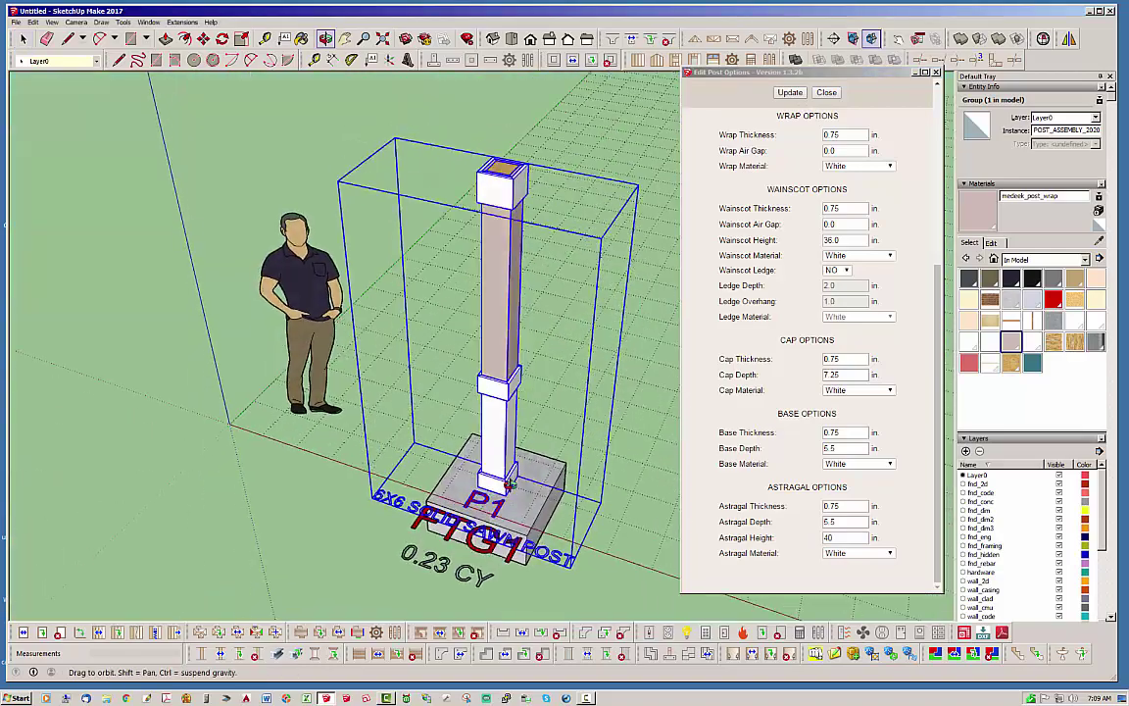
pyautogui.moveTo(442, 349); pyautogui.dragTo(548, 295, button='middle')
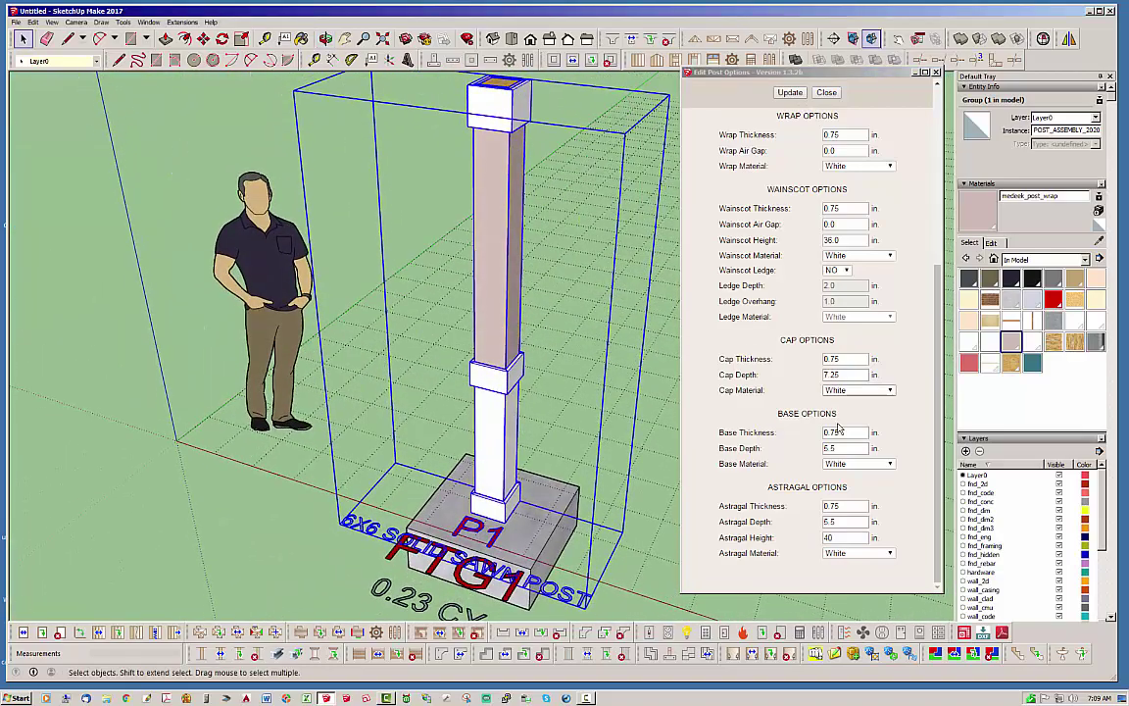
# Step: Set the wainscot material to stone1 and its thickness to 2 in, and update the post
pyautogui.moveTo(939, 371)
pyautogui.mouseDown()
pyautogui.moveTo(941, 338)
pyautogui.moveTo(941, 387)
pyautogui.moveTo(940, 368)
pyautogui.mouseUp()
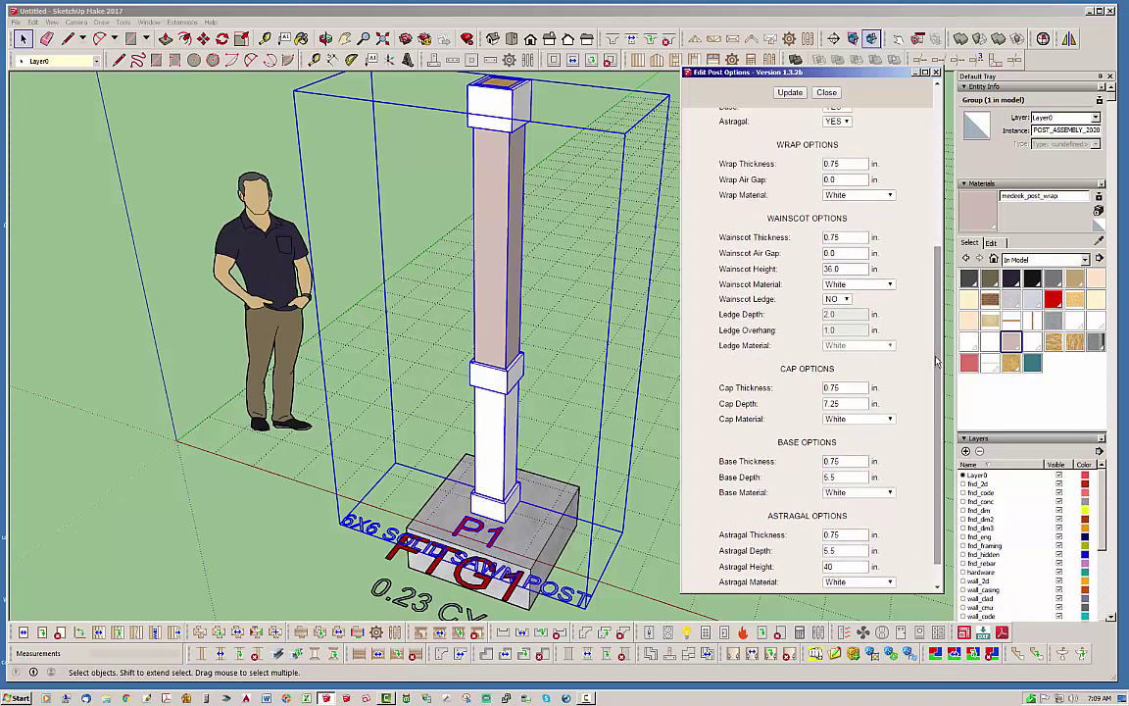
pyautogui.click(891, 286)
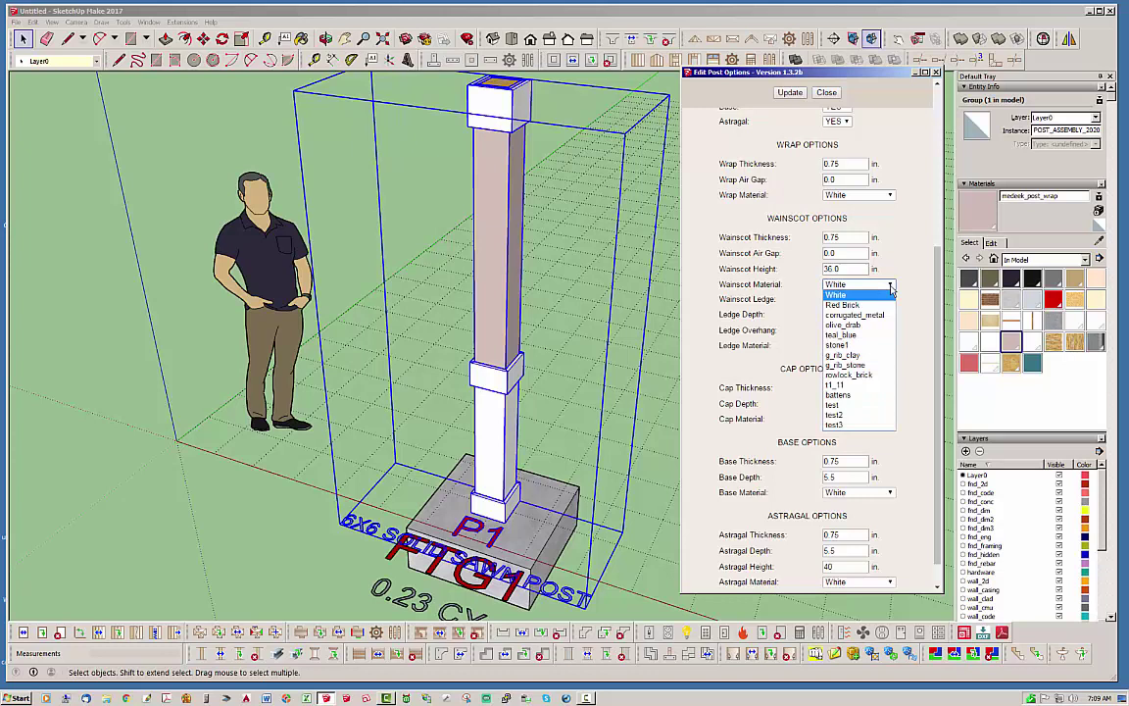
pyautogui.click(845, 305)
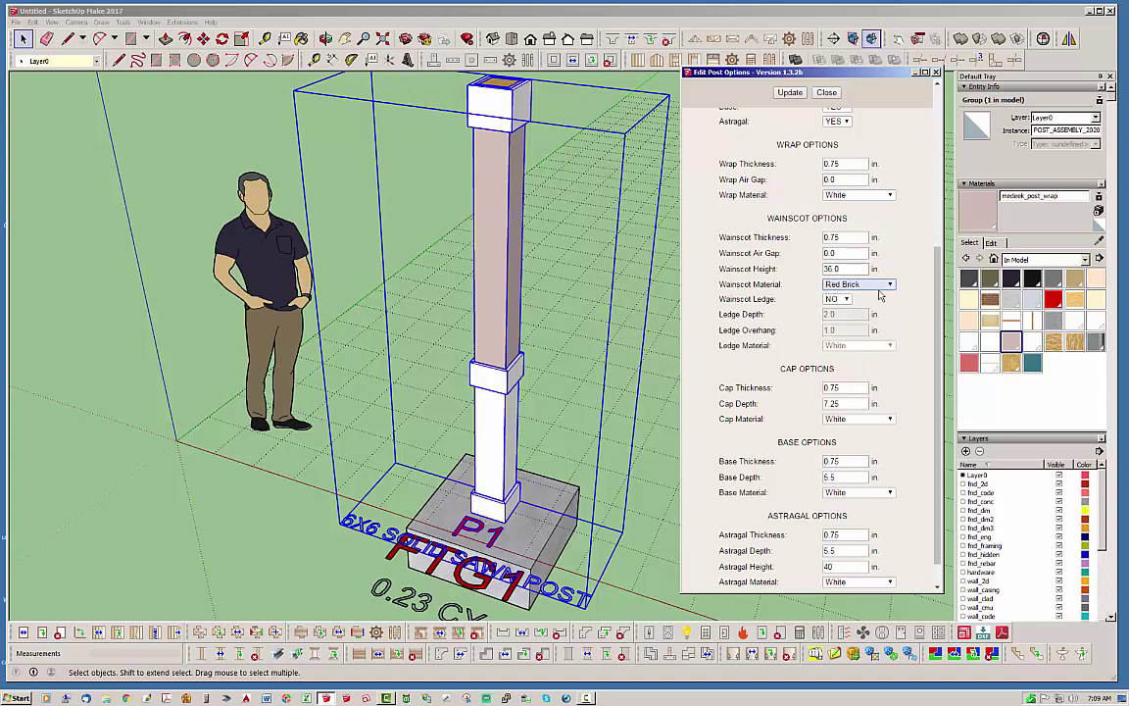
pyautogui.click(881, 286)
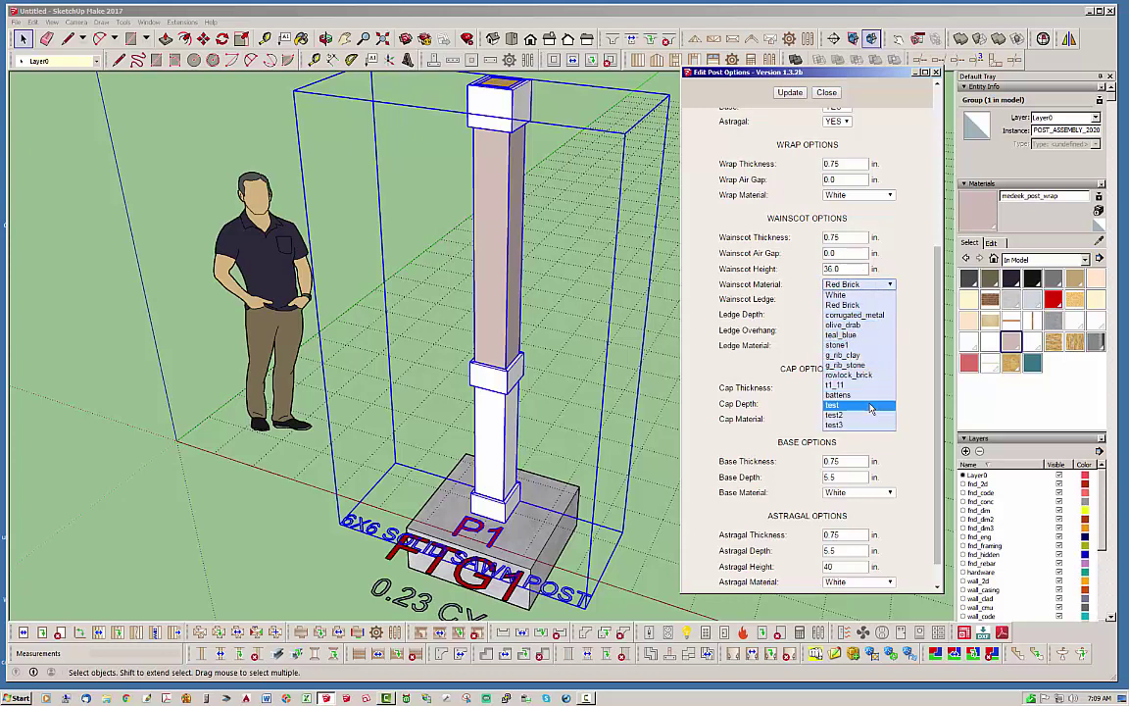
pyautogui.click(858, 345)
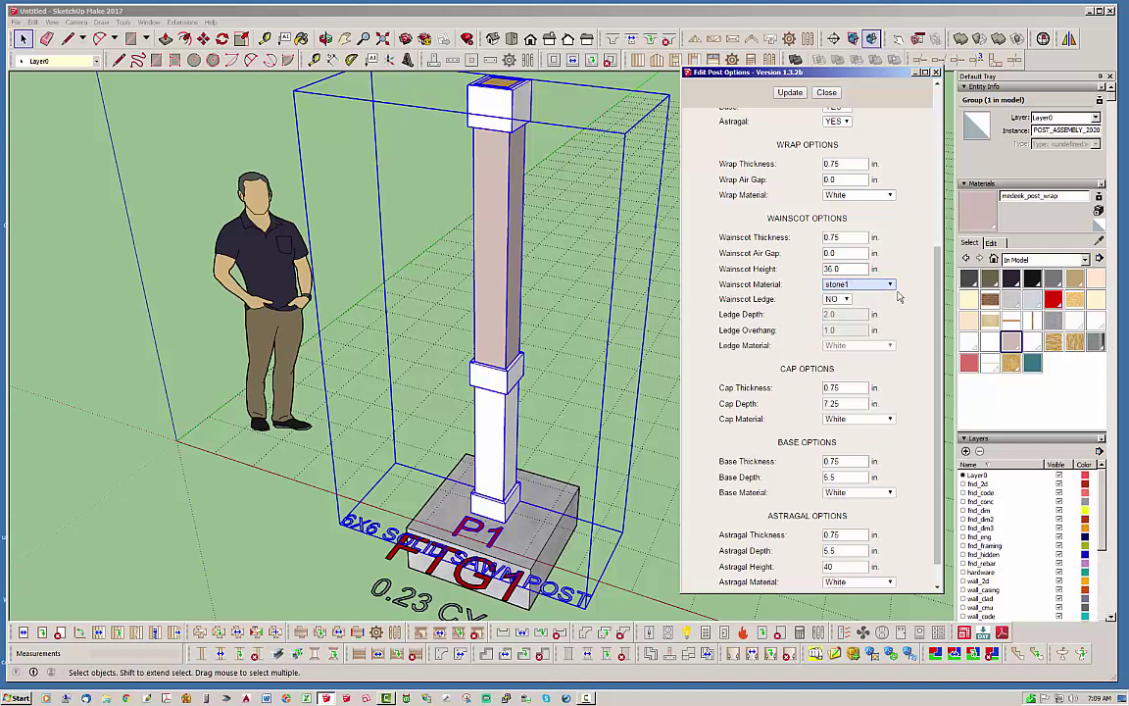
pyautogui.doubleClick(849, 237)
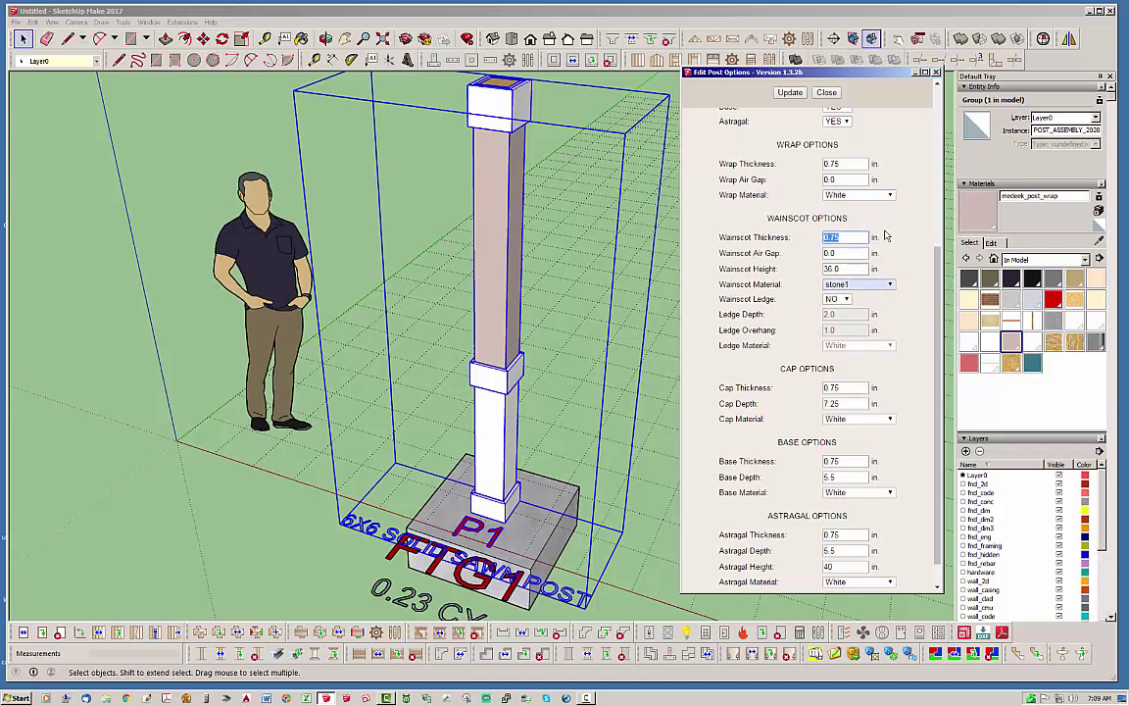
pyautogui.write('2')
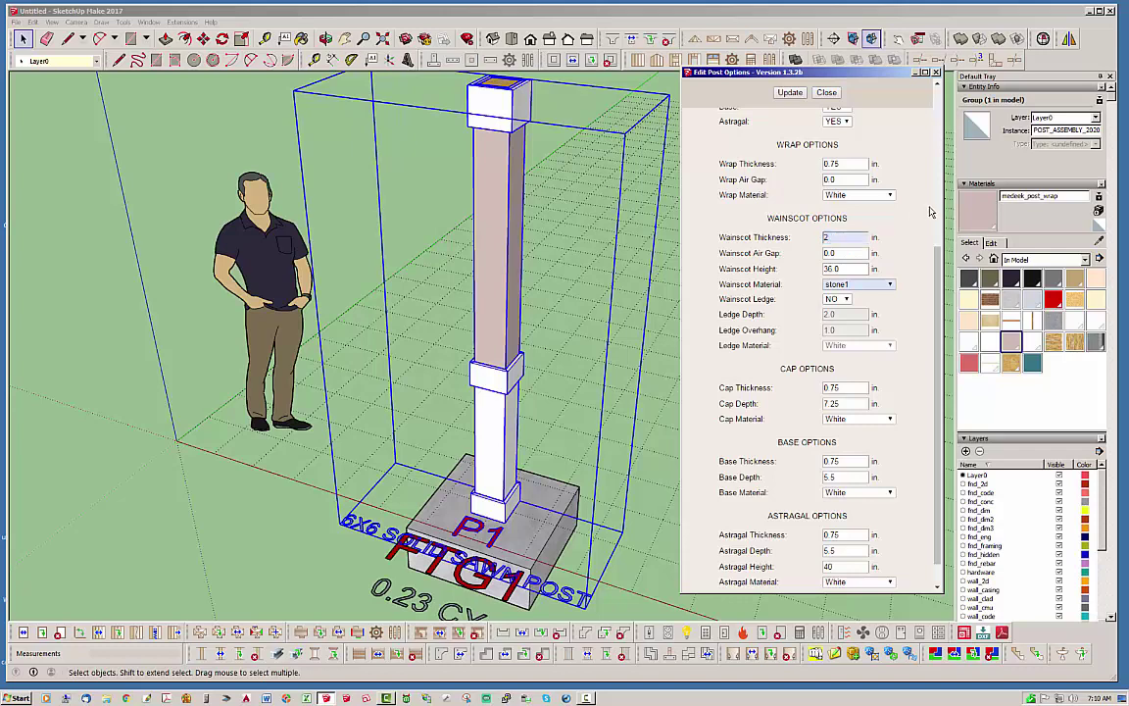
pyautogui.click(789, 92)
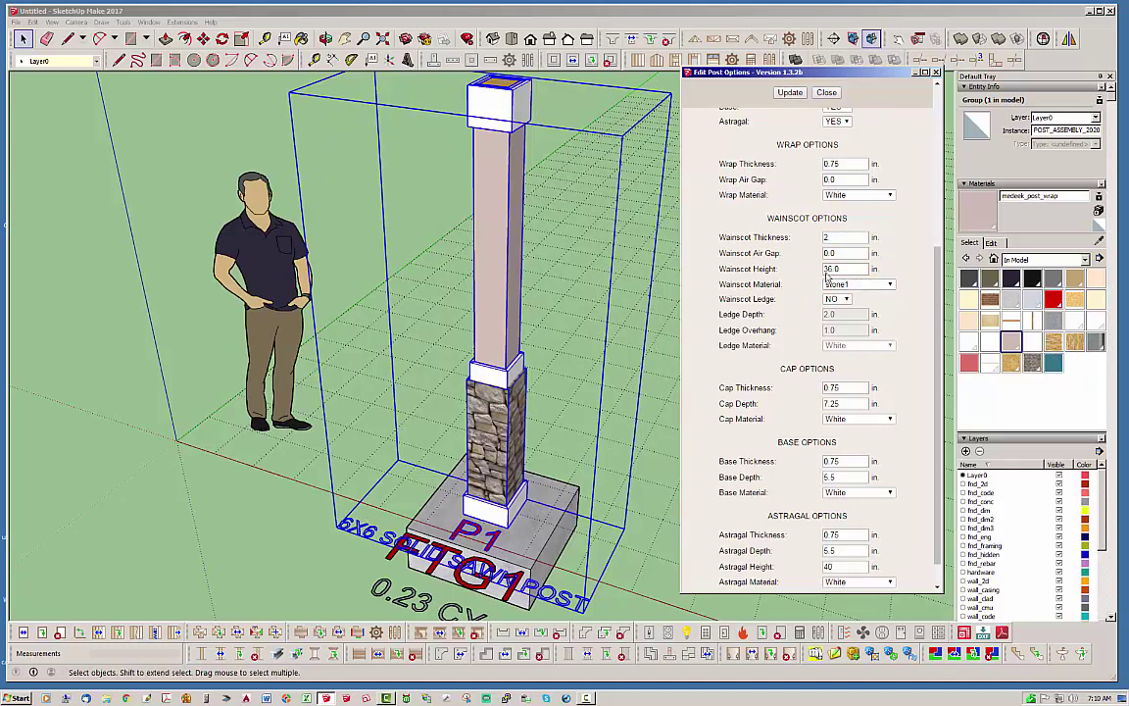
# Step: Set the wainscot thickness to 3 in and its air gap to 2 in, updating the post after each change
pyautogui.doubleClick(837, 237)
pyautogui.write('3')
pyautogui.click(790, 93)
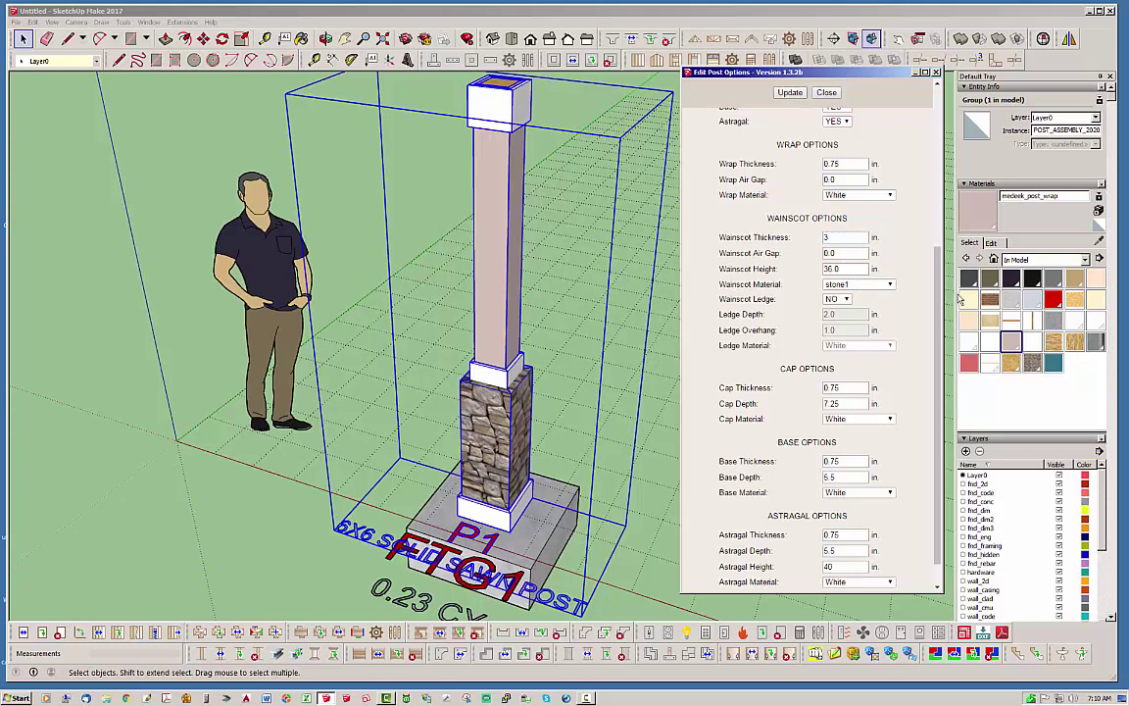
pyautogui.doubleClick(845, 253)
pyautogui.write('2')
pyautogui.click(790, 93)
pyautogui.moveTo(627, 294); pyautogui.dragTo(583, 294, button='middle')
# Step: Set the astragal height to 55 in and update the post
pyautogui.click(859, 385)
pyautogui.scroll(-1, 863, 378)
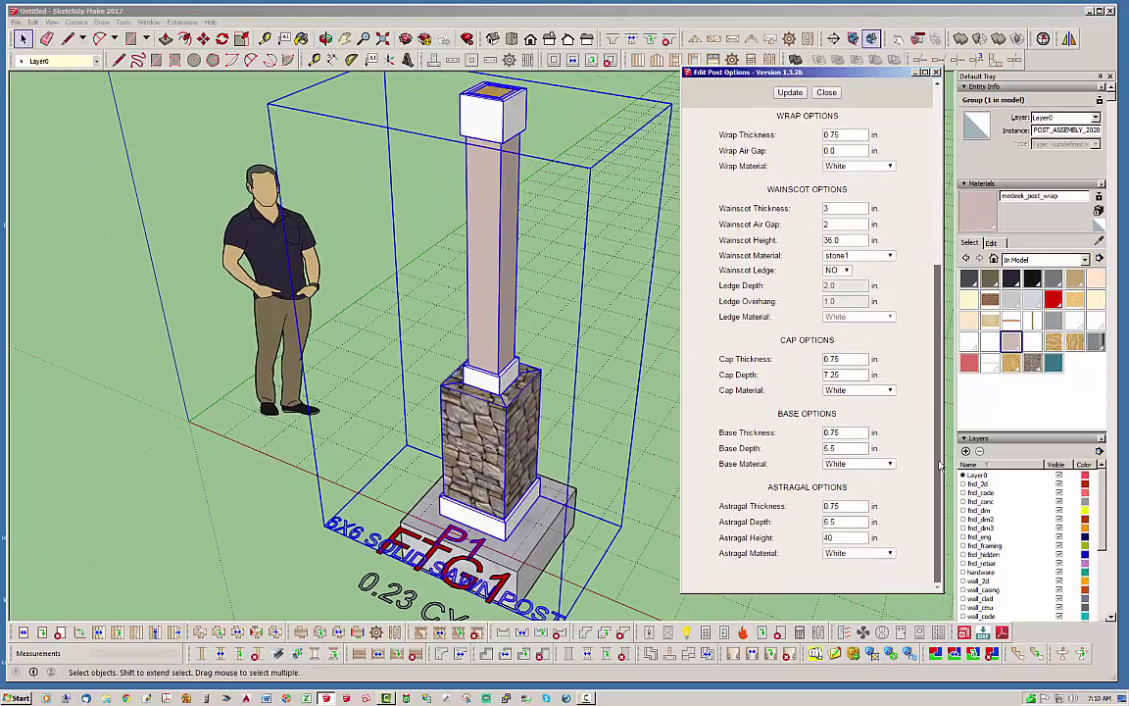
pyautogui.scroll(5, 912, 336)
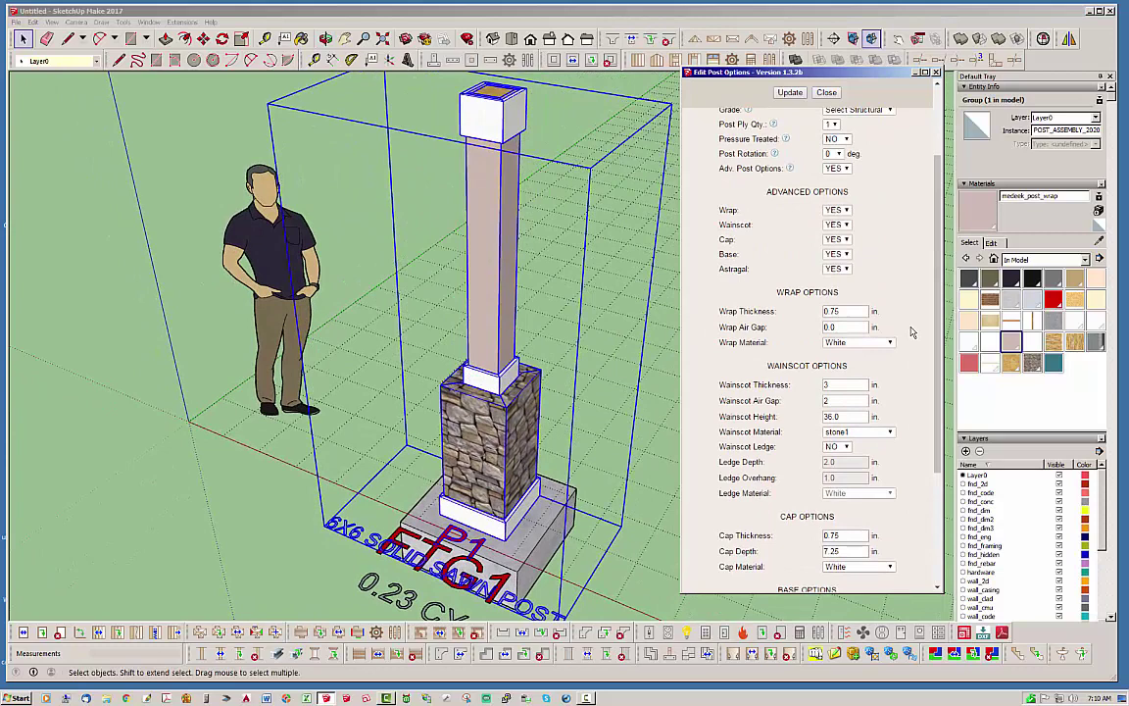
pyautogui.scroll(-5, 911, 333)
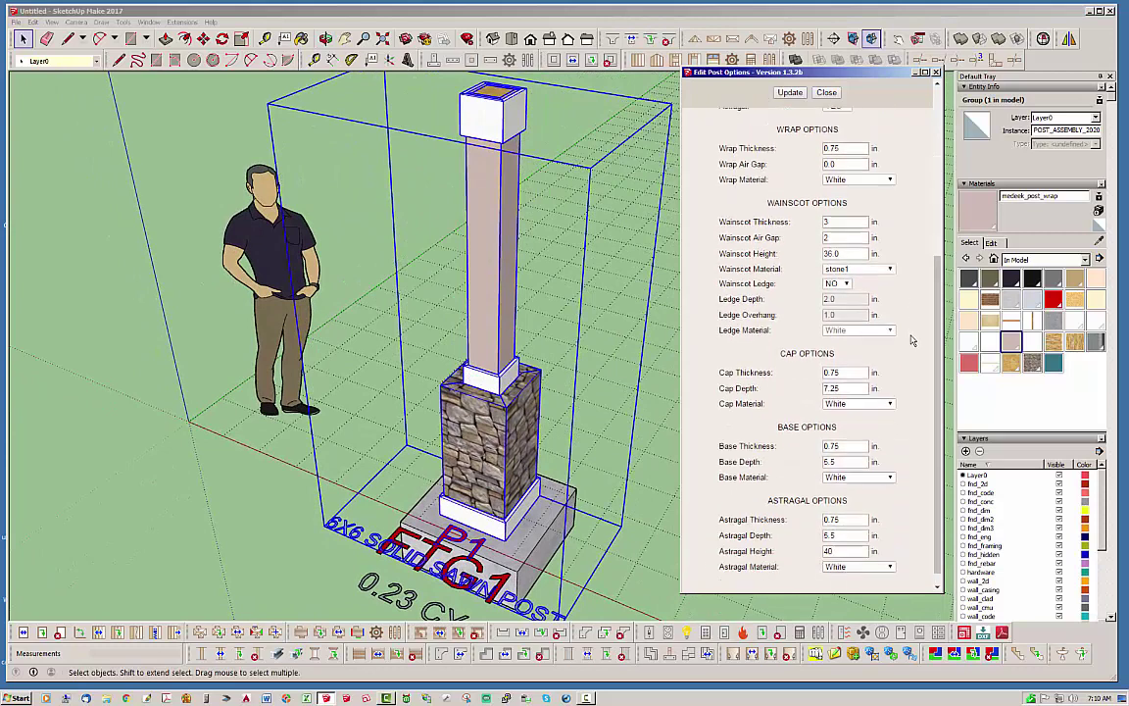
pyautogui.doubleClick(847, 536)
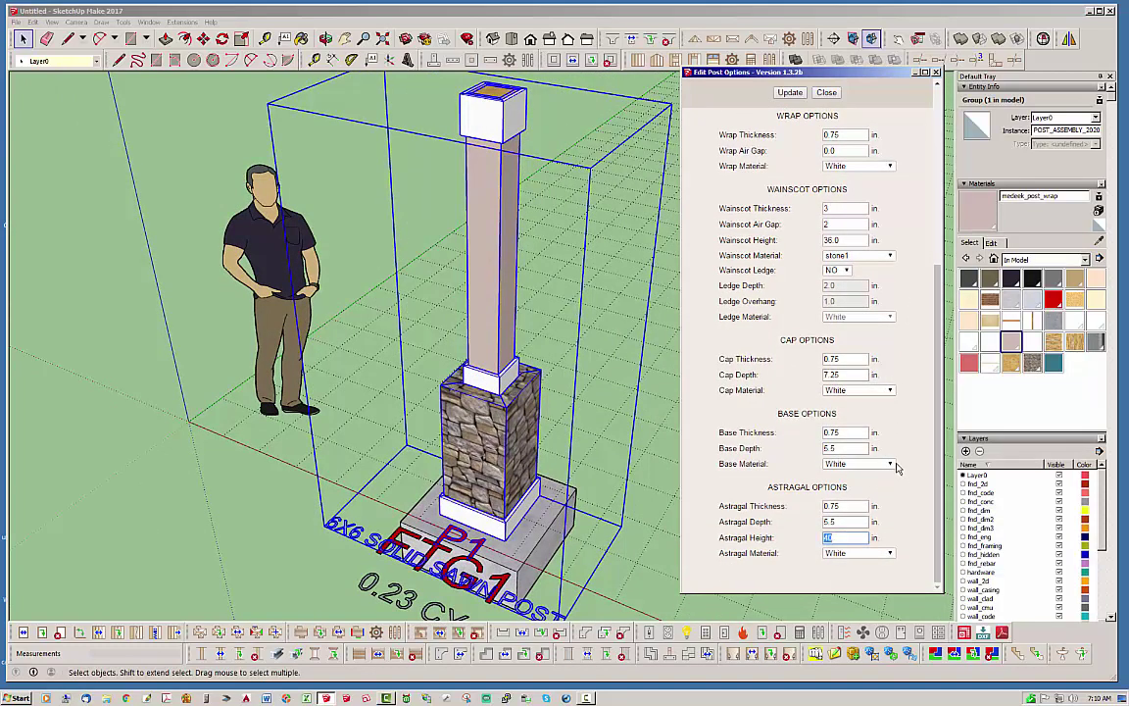
pyautogui.write('55')
pyautogui.click(790, 92)
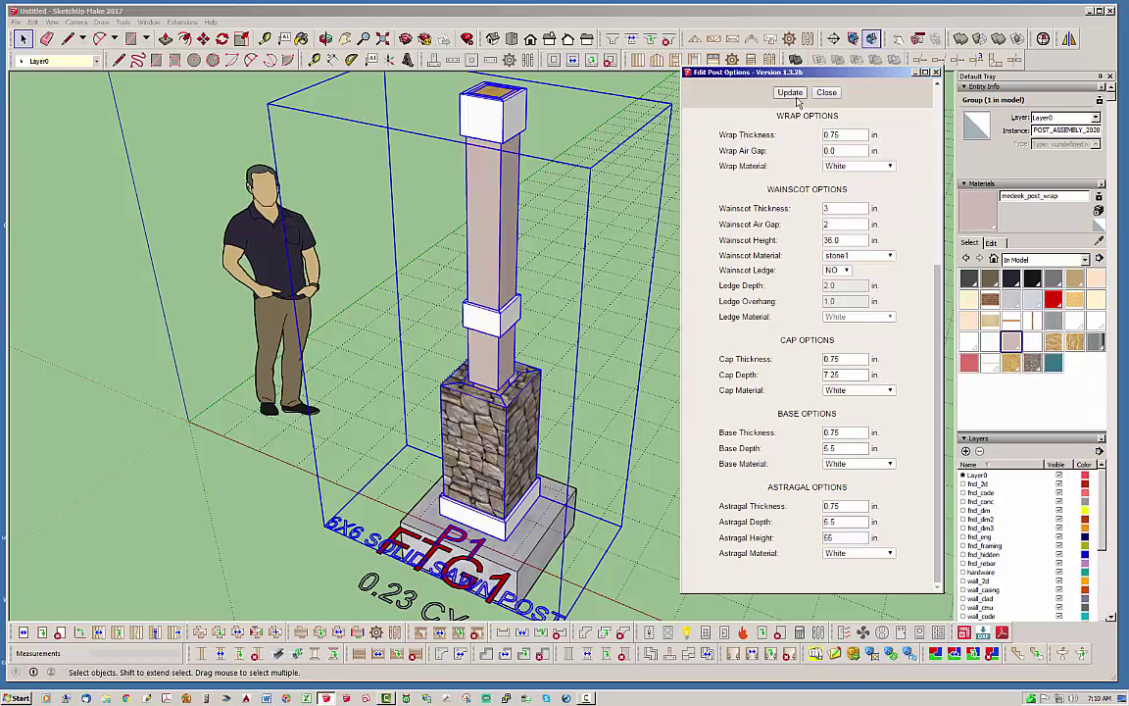
# Step: Turn on the wainscot ledge, update the post and inspect the ledge on the stone wainscot
pyautogui.scroll(5, 539, 341)
pyautogui.moveTo(431, 356); pyautogui.dragTo(537, 338, button='middle')
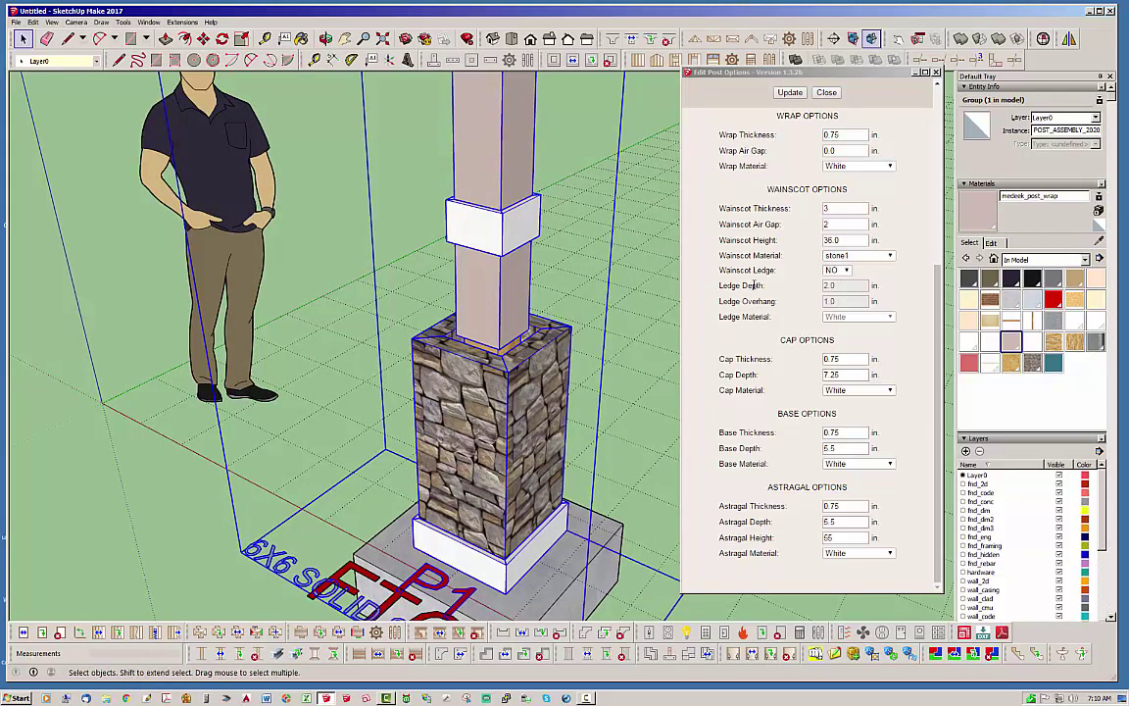
pyautogui.click(843, 271)
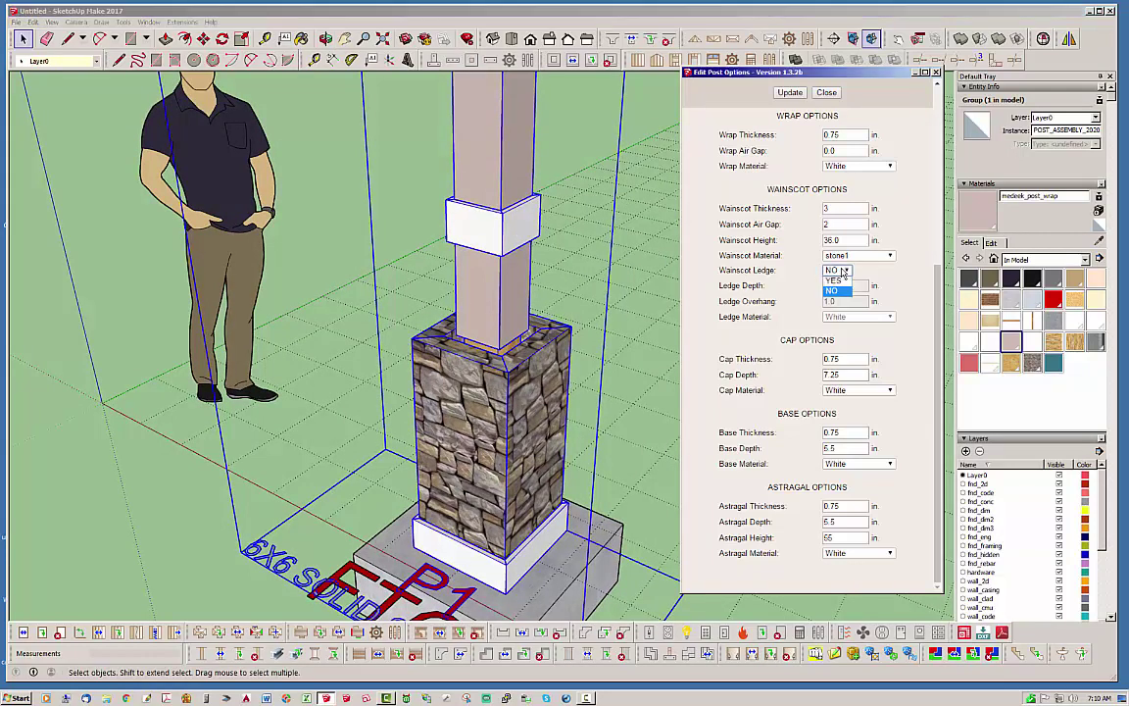
pyautogui.click(839, 281)
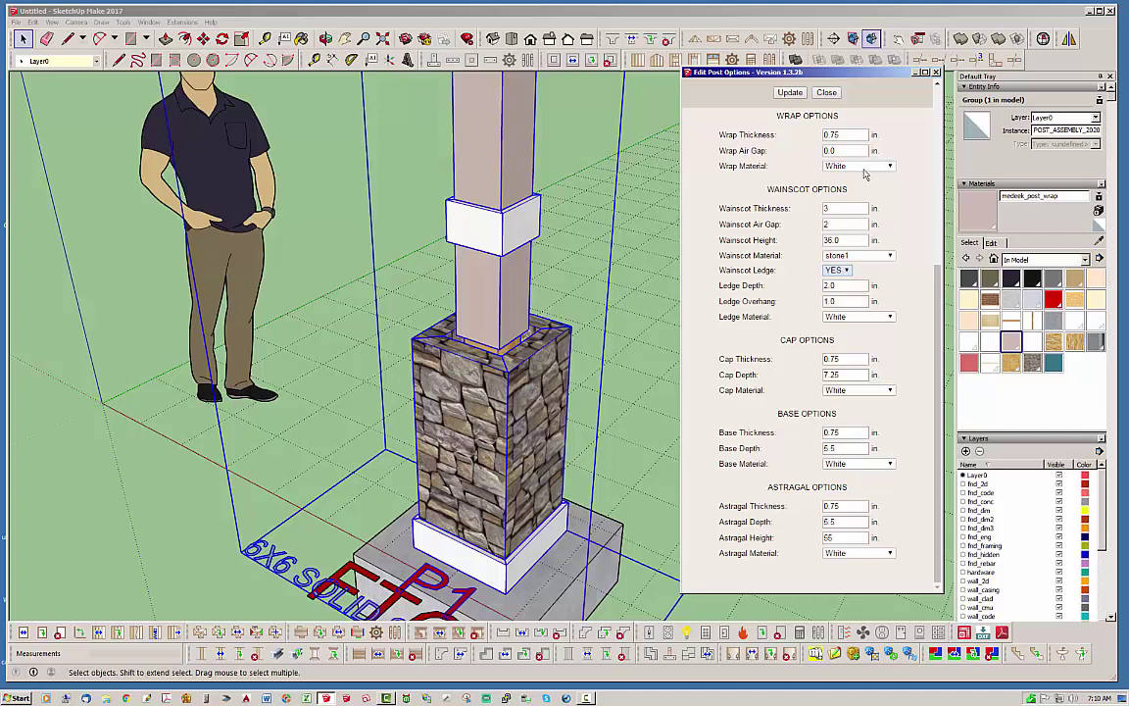
pyautogui.click(792, 93)
pyautogui.moveTo(392, 304)
pyautogui.mouseDown(button='middle')
pyautogui.moveTo(311, 315)
pyautogui.moveTo(525, 260)
pyautogui.moveTo(542, 236)
pyautogui.moveTo(521, 377)
pyautogui.moveTo(412, 313)
pyautogui.mouseUp(button='middle')
pyautogui.scroll(3, 521, 377)
pyautogui.scroll(3, 382, 297)
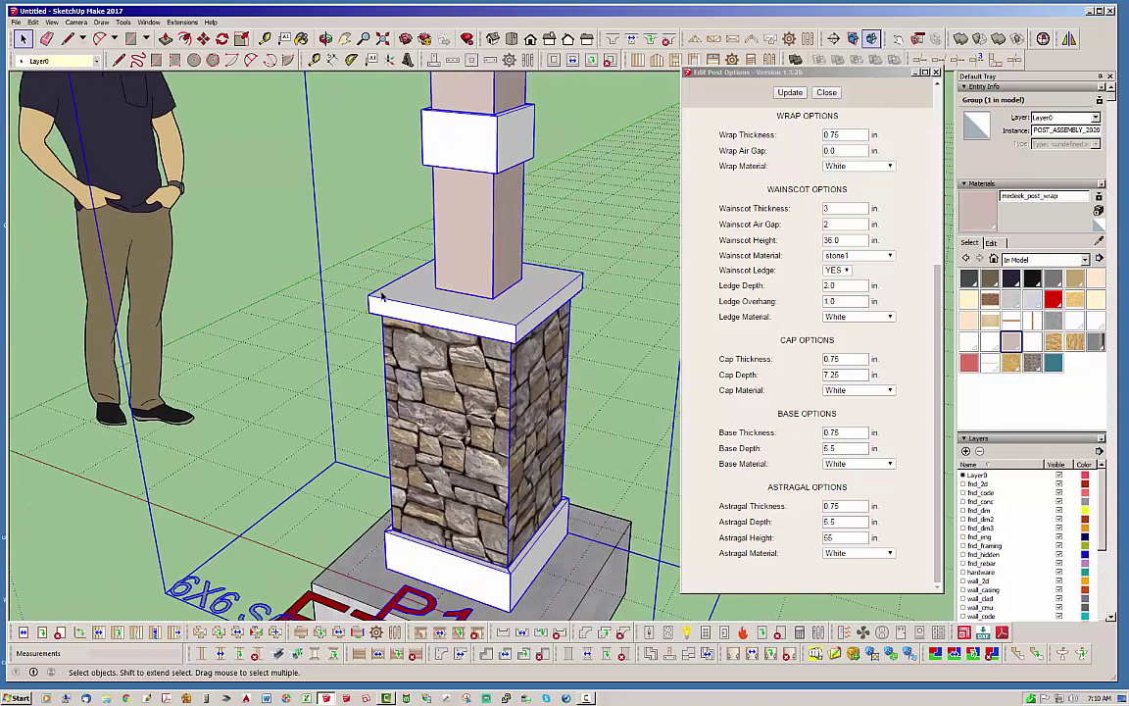
pyautogui.scroll(-1, 382, 297)
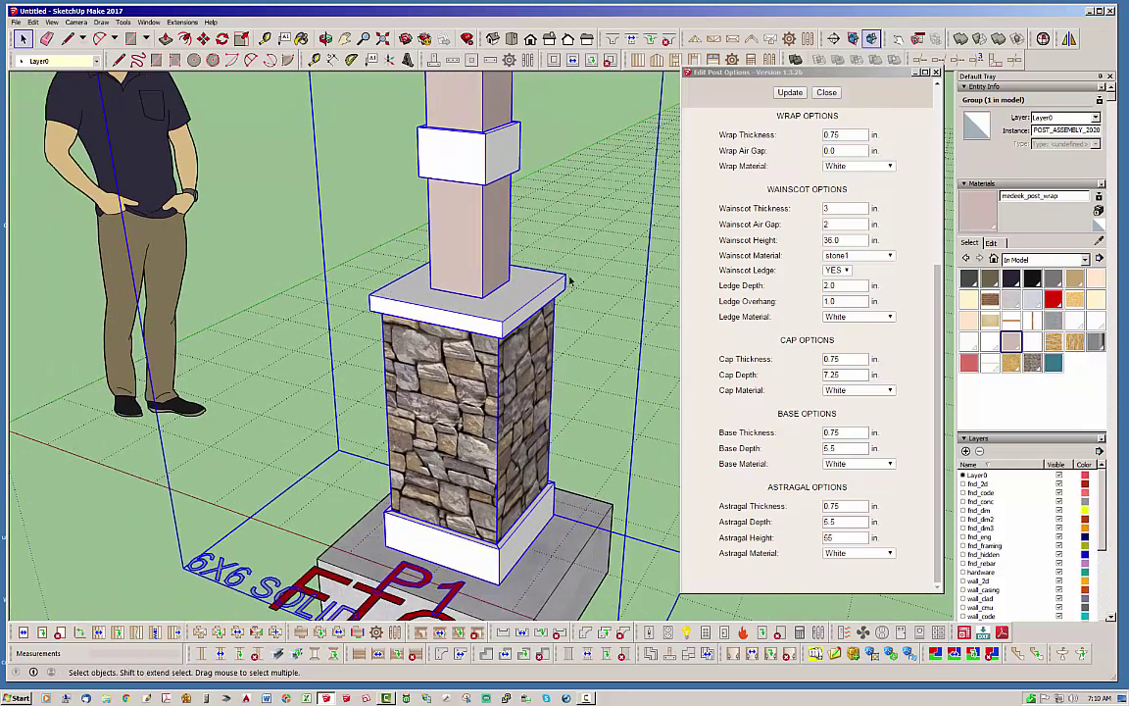
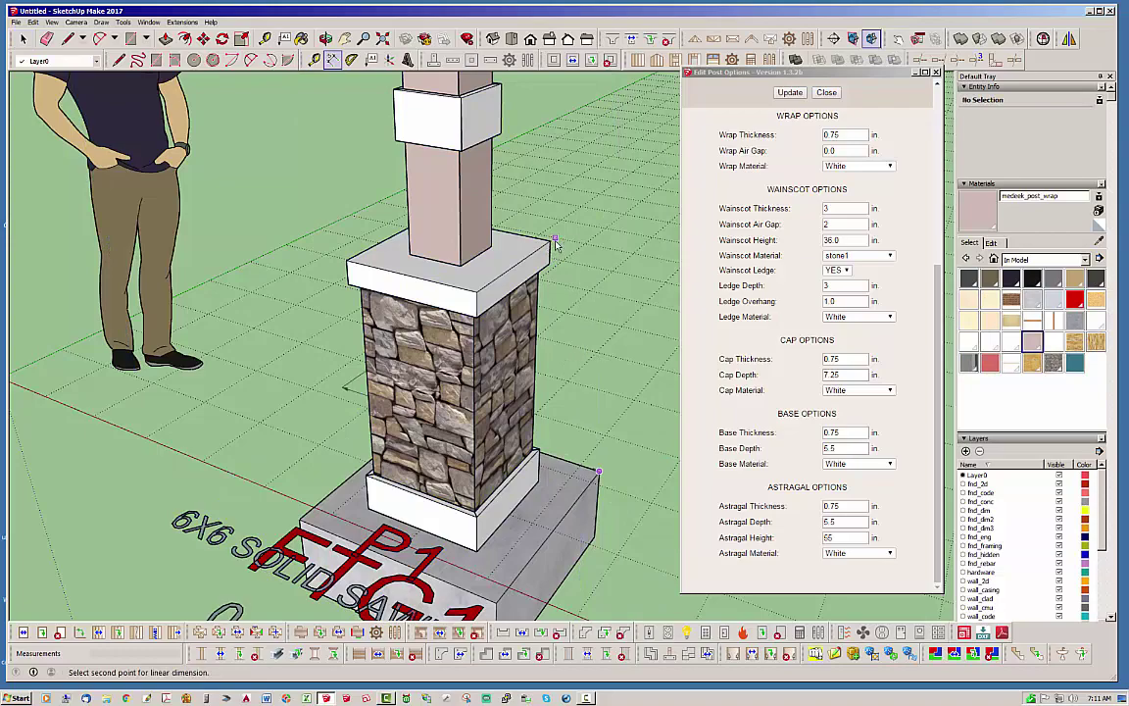
# Step: Finish the vertical dimension from the footing's top corner to the wainscot ledge's top corner, placing it beside the post
pyautogui.click(551, 243)
pyautogui.click(619, 290)
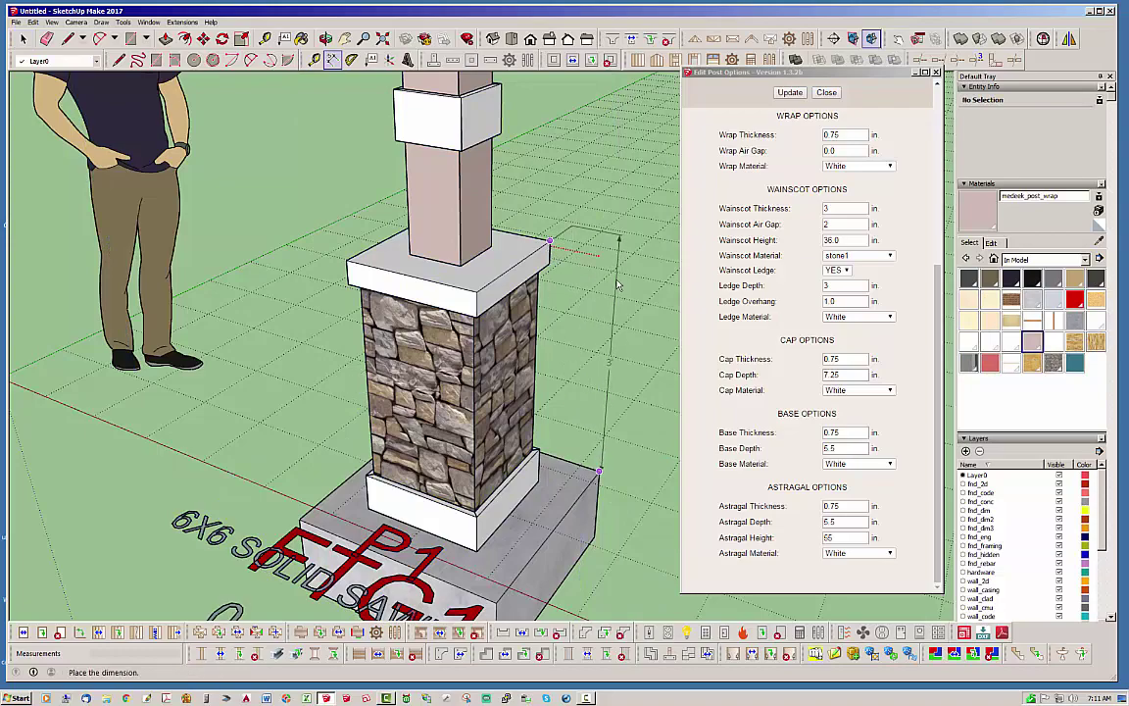
pyautogui.moveTo(558, 256); pyautogui.dragTo(492, 275, button='middle')
# Step: Turn the wainscot ledge off and on again, updating the post each time to compare its top against the height dimension
pyautogui.click(849, 271)
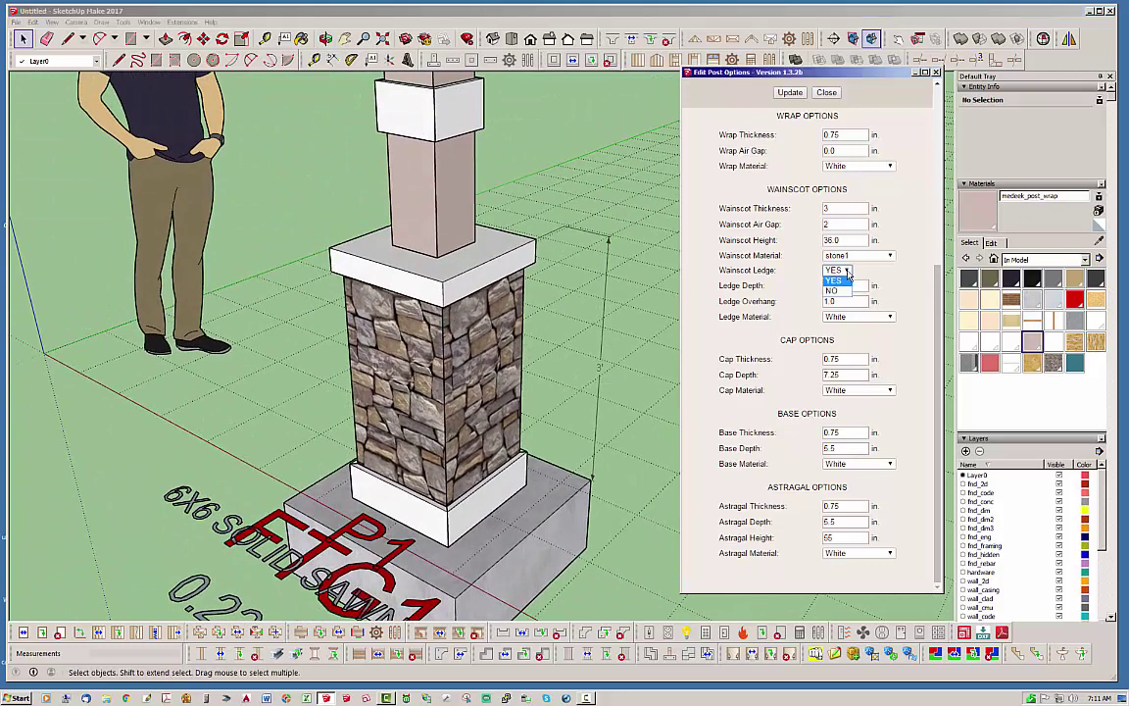
pyautogui.click(838, 288)
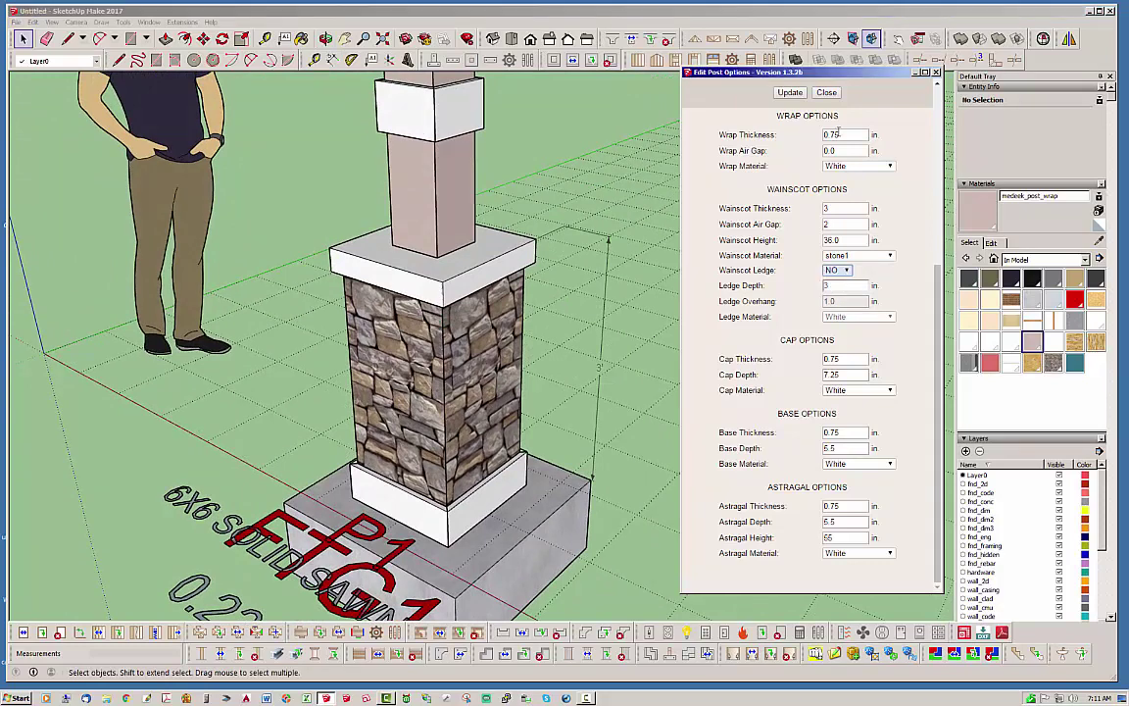
pyautogui.click(790, 94)
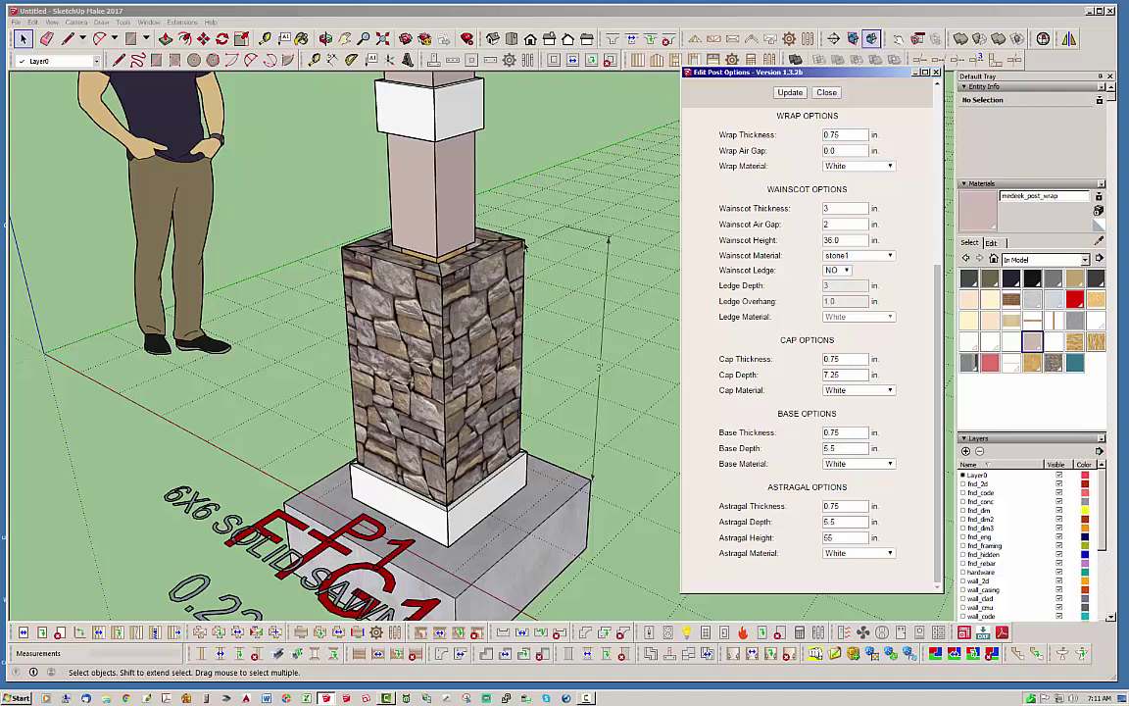
pyautogui.click(840, 270)
pyautogui.click(835, 279)
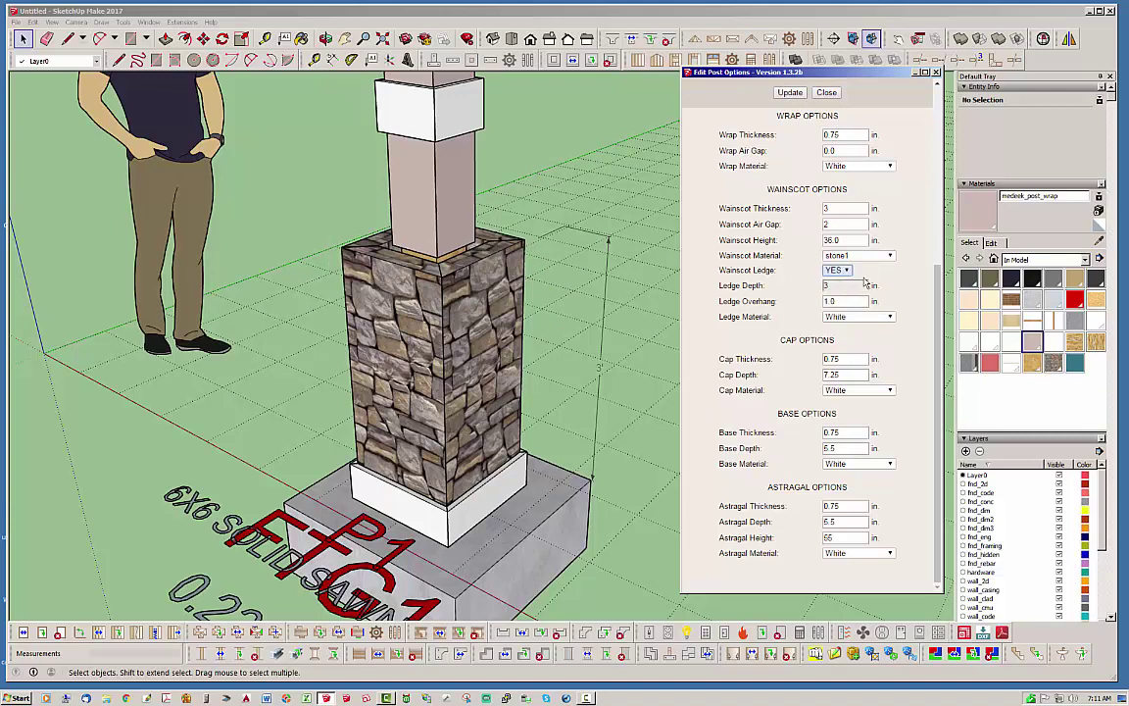
pyautogui.click(790, 93)
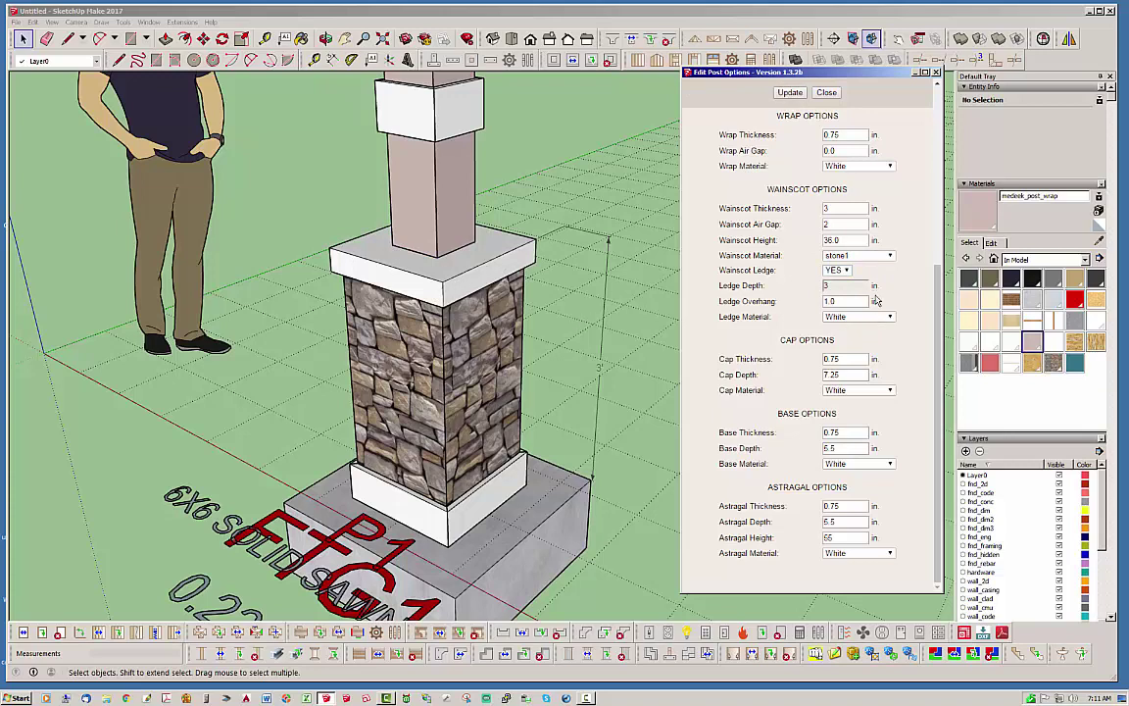
# Step: Set the wainscot ledge material to Concrete, update the post and inspect the ledge up close
pyautogui.click(866, 319)
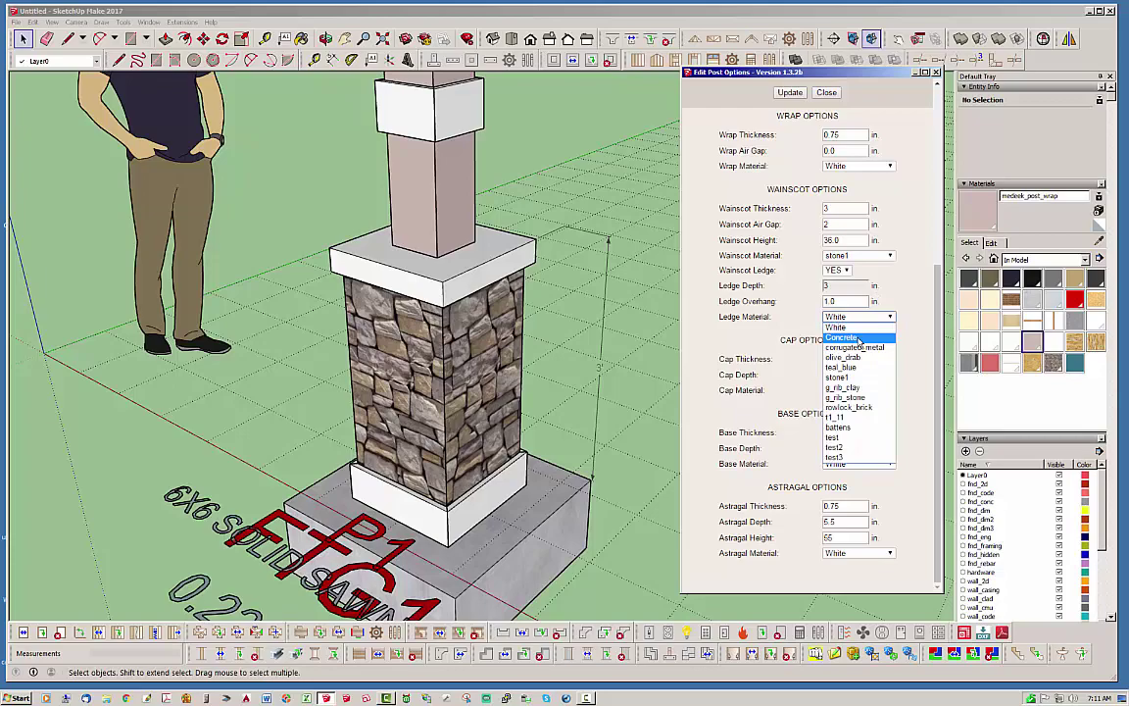
pyautogui.click(858, 338)
pyautogui.click(790, 92)
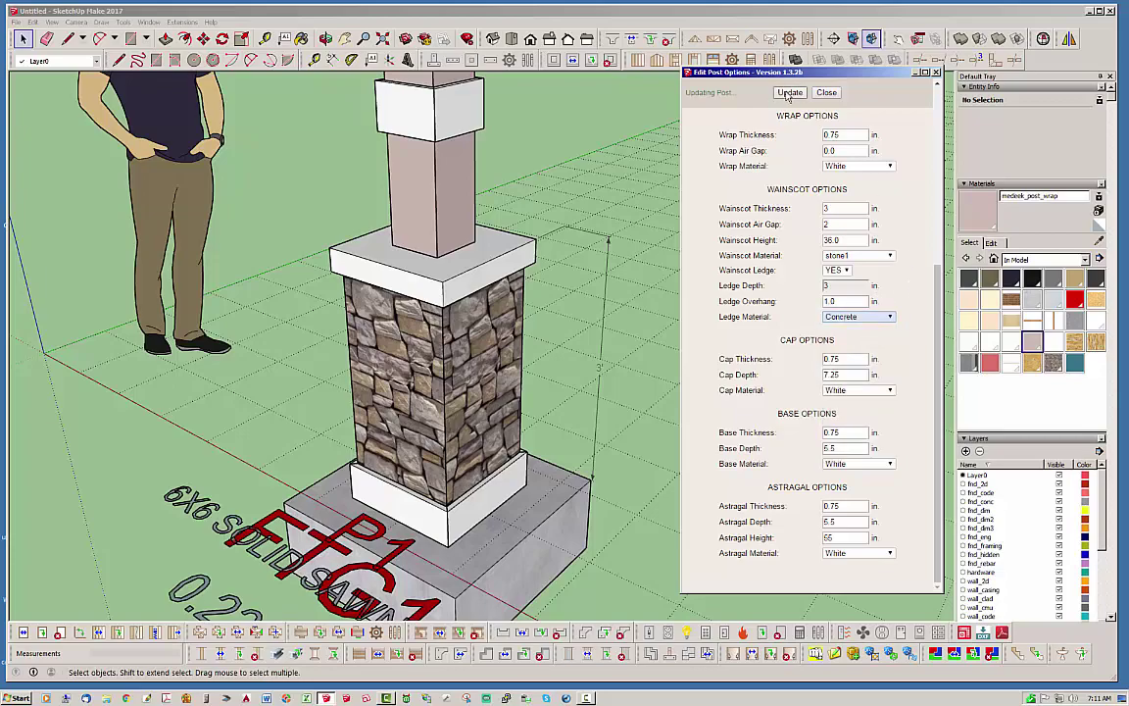
pyautogui.moveTo(480, 235); pyautogui.dragTo(593, 253, button='middle')
pyautogui.scroll(2, 469, 222)
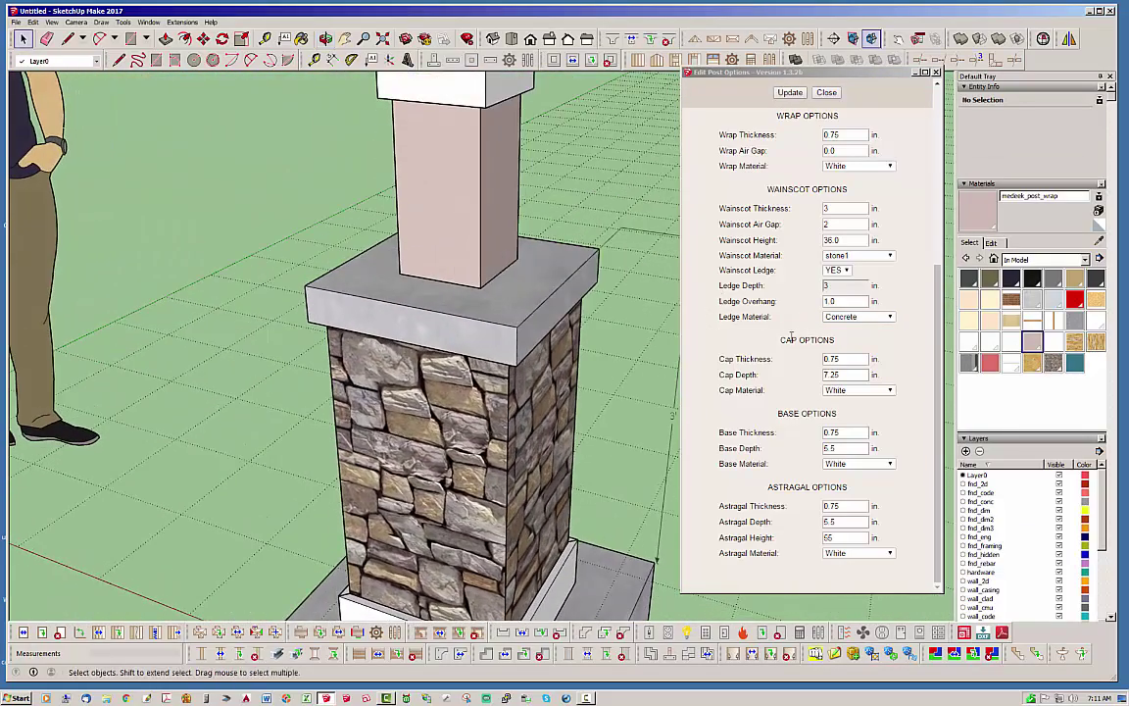
pyautogui.moveTo(635, 284); pyautogui.dragTo(599, 234, button='middle')
pyautogui.scroll(3, 578, 227)
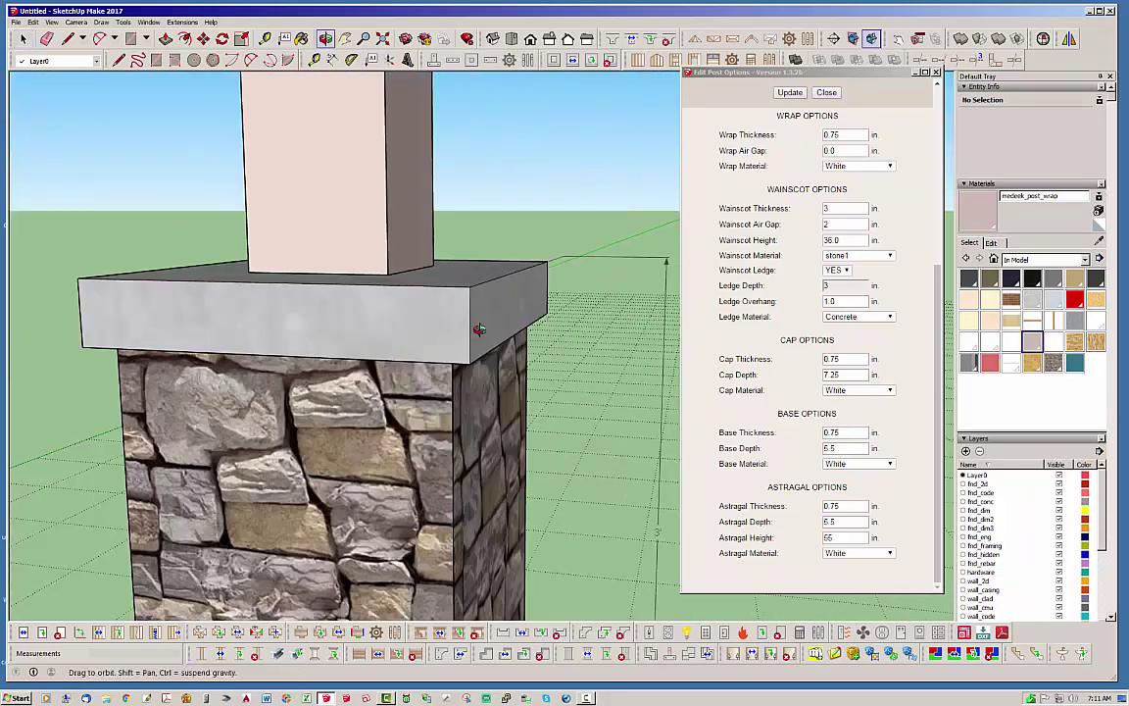
# Step: Set the wainscot ledge overhang to 2 in., update the post and inspect the ledge around the stone wainscot
pyautogui.scroll(2, 530, 251)
pyautogui.moveTo(530, 251)
pyautogui.mouseDown(button='middle')
pyautogui.moveTo(564, 239)
pyautogui.moveTo(519, 242)
pyautogui.mouseUp(button='middle')
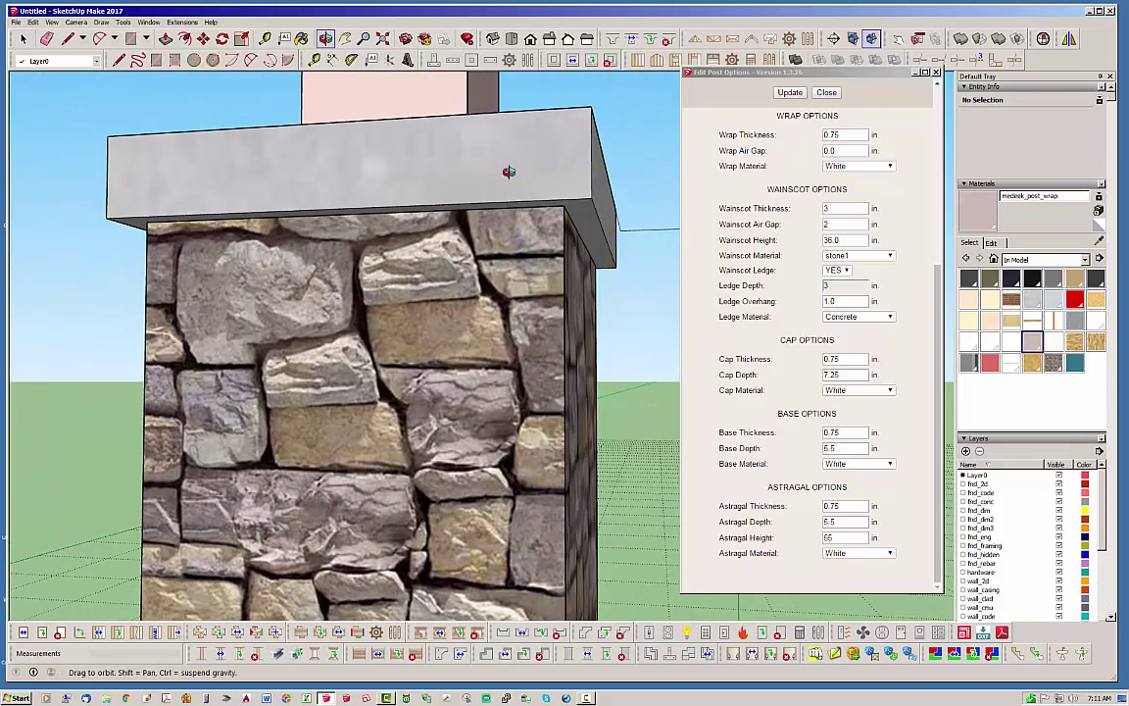
pyautogui.doubleClick(843, 301)
pyautogui.write('2')
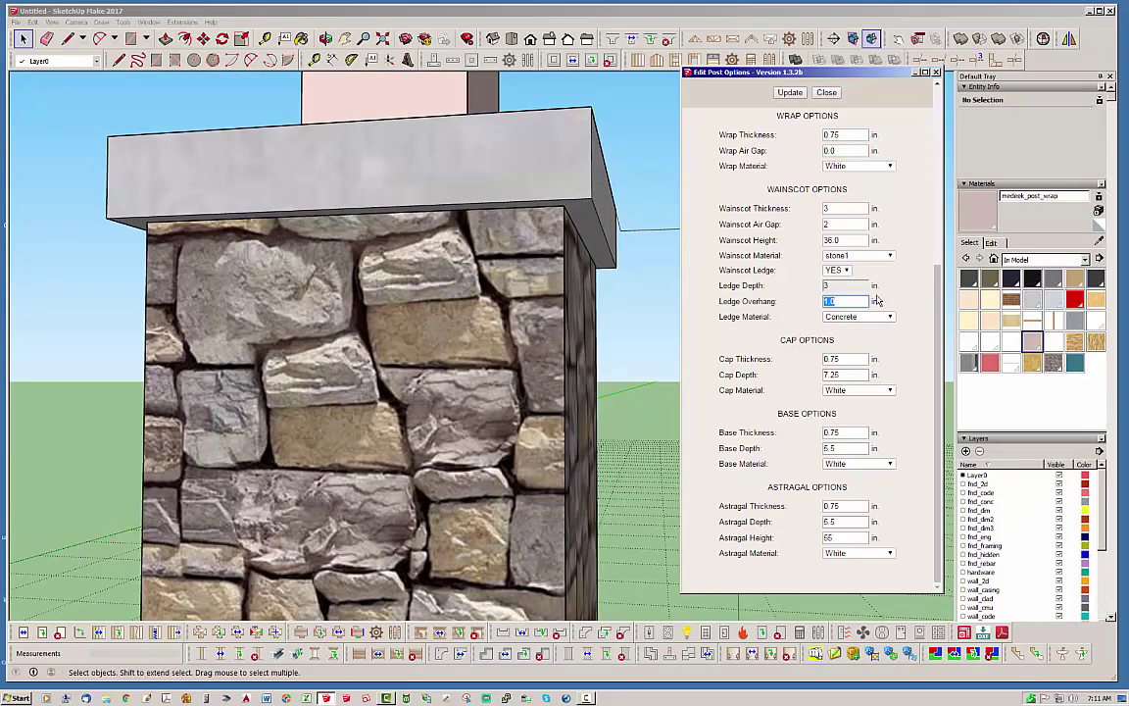
pyautogui.click(790, 92)
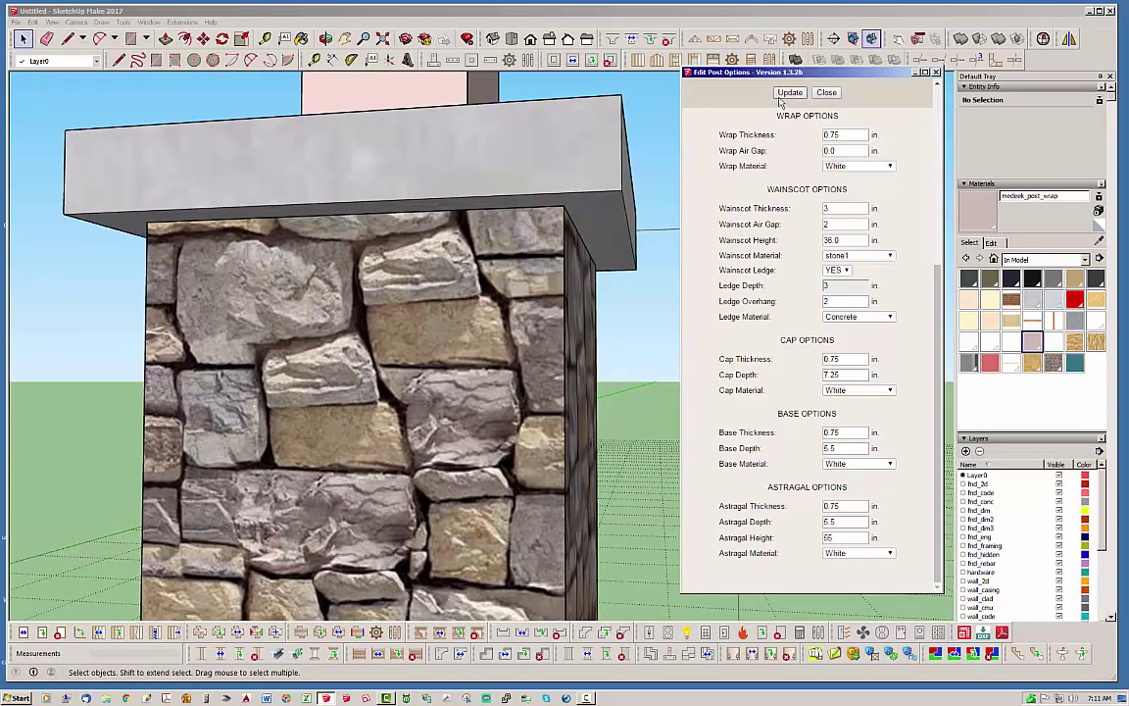
pyautogui.moveTo(402, 372); pyautogui.dragTo(340, 399, button='middle')
pyautogui.scroll(-6, 424, 358)
pyautogui.scroll(2, 340, 399)
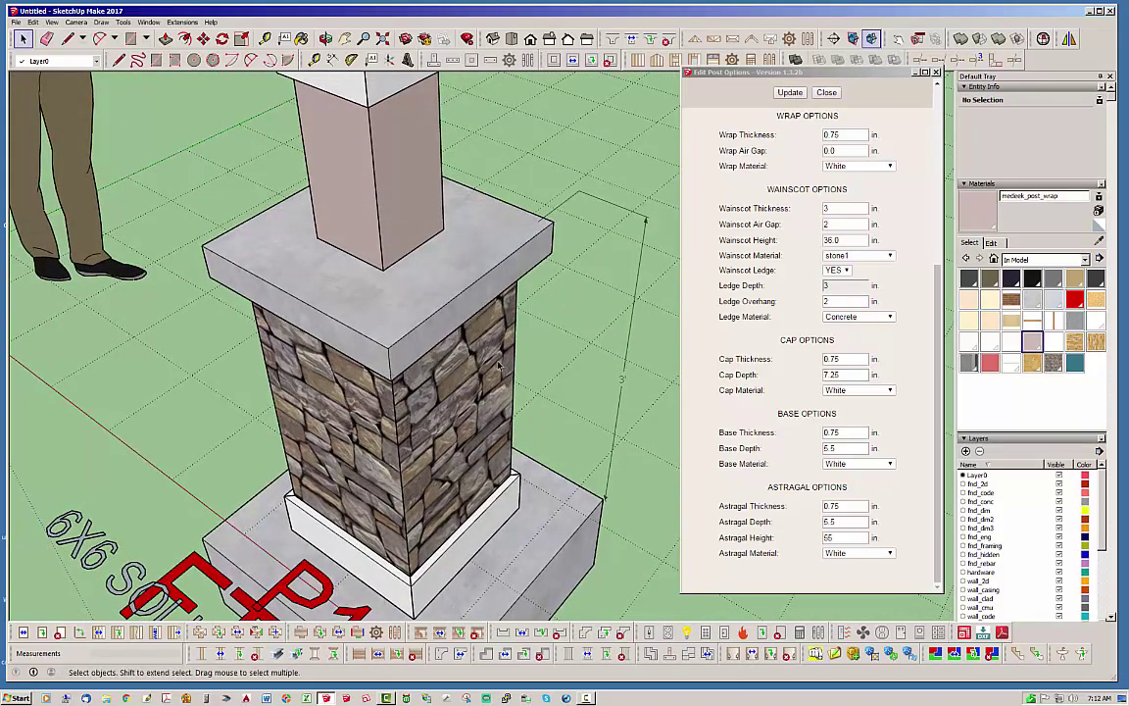
pyautogui.moveTo(456, 318); pyautogui.dragTo(468, 292, button='middle')
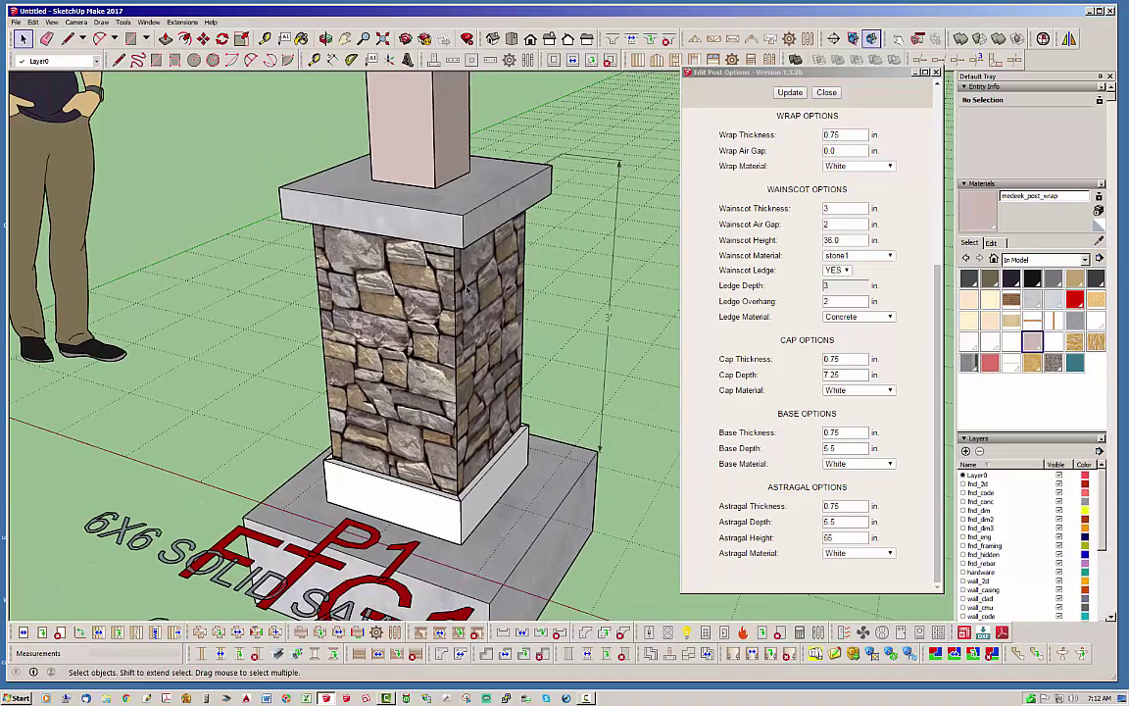
# Step: Set the wainscot ledge overhang to 1 in., update the post and check the ledge from above
pyautogui.doubleClick(845, 302)
pyautogui.write('1')
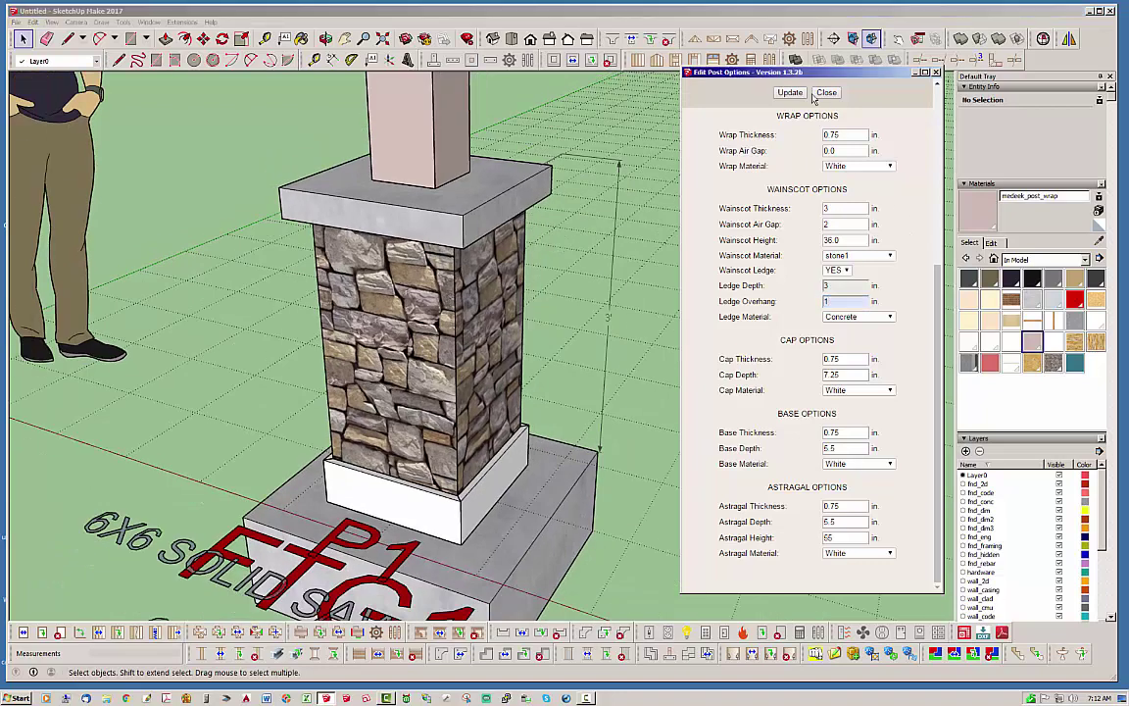
pyautogui.click(790, 92)
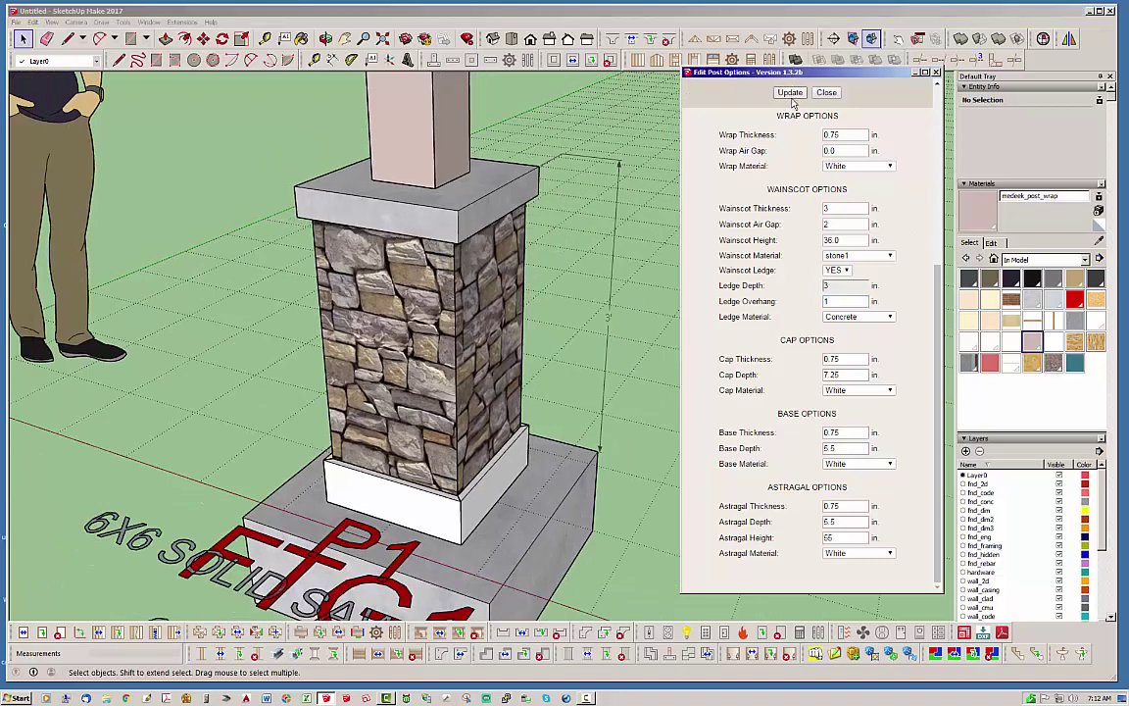
pyautogui.moveTo(631, 226); pyautogui.dragTo(443, 385, button='middle')
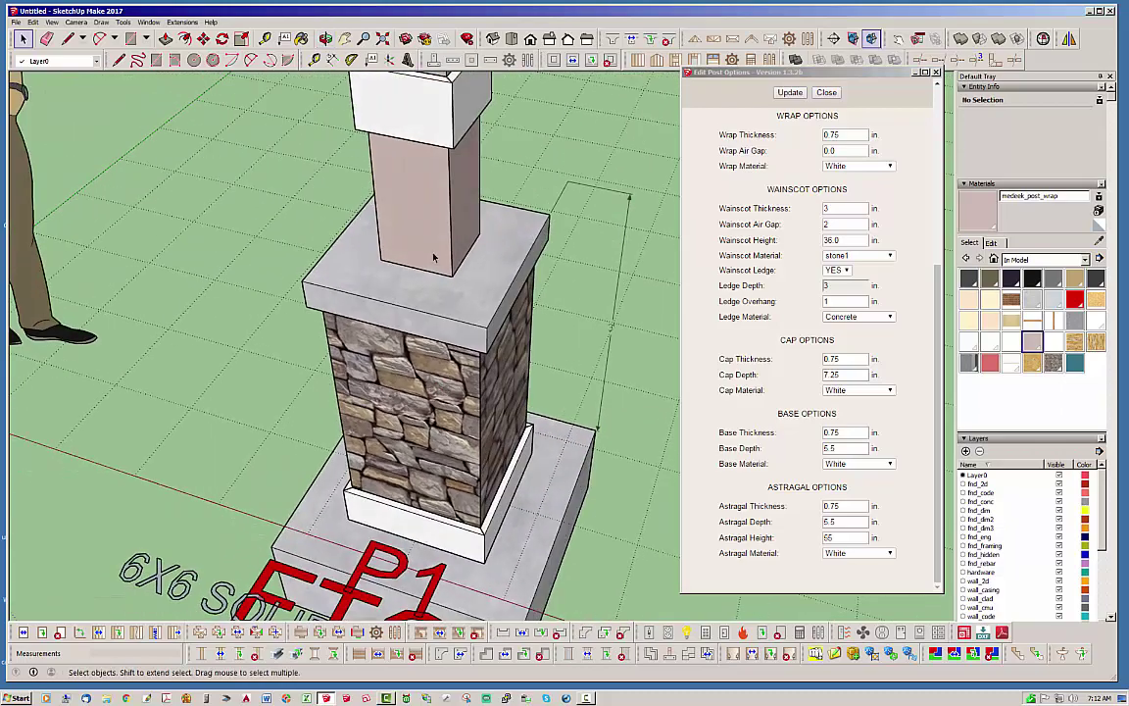
pyautogui.moveTo(434, 258); pyautogui.dragTo(532, 347, button='middle')
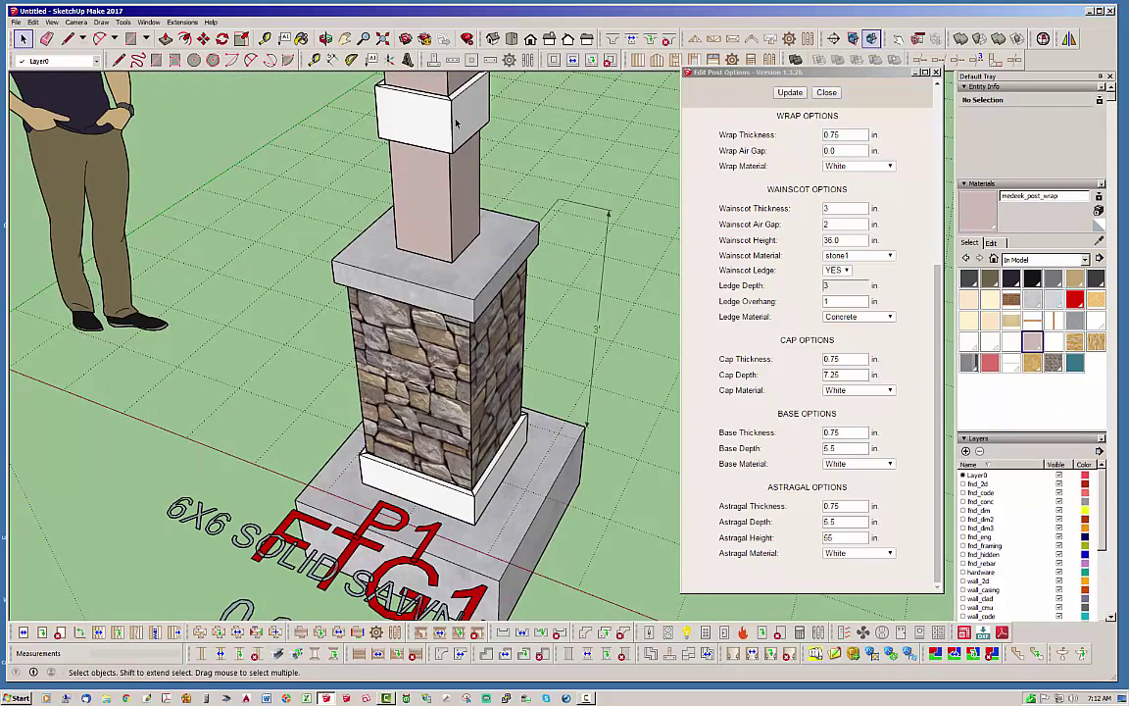
# Step: Set the astragal height to 41.5 in., update the post, check the result and close the post options
pyautogui.scroll(-3, 453, 299)
pyautogui.moveTo(453, 299); pyautogui.dragTo(519, 243, button='middle')
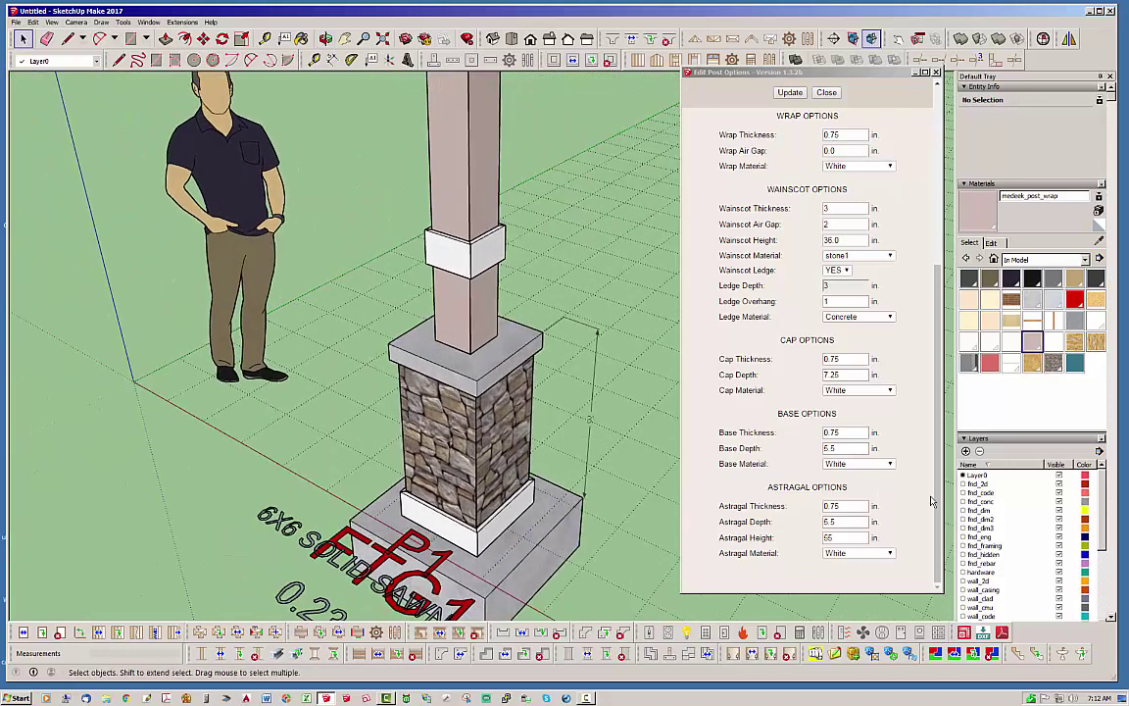
pyautogui.doubleClick(852, 537)
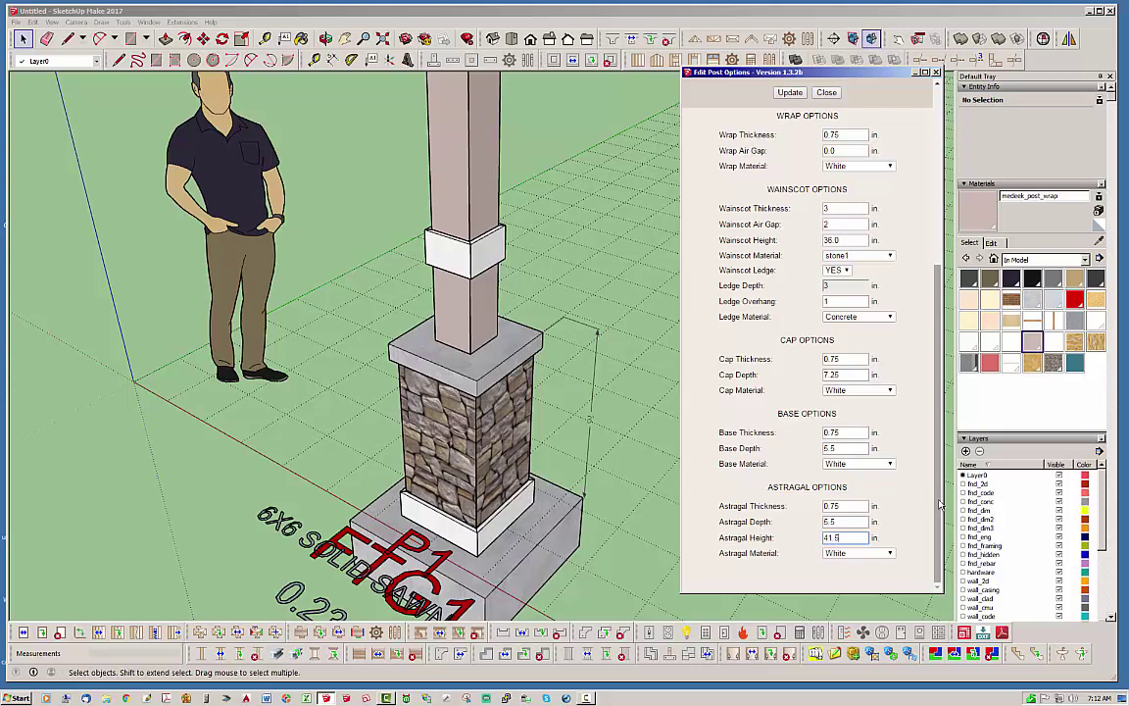
pyautogui.click(790, 92)
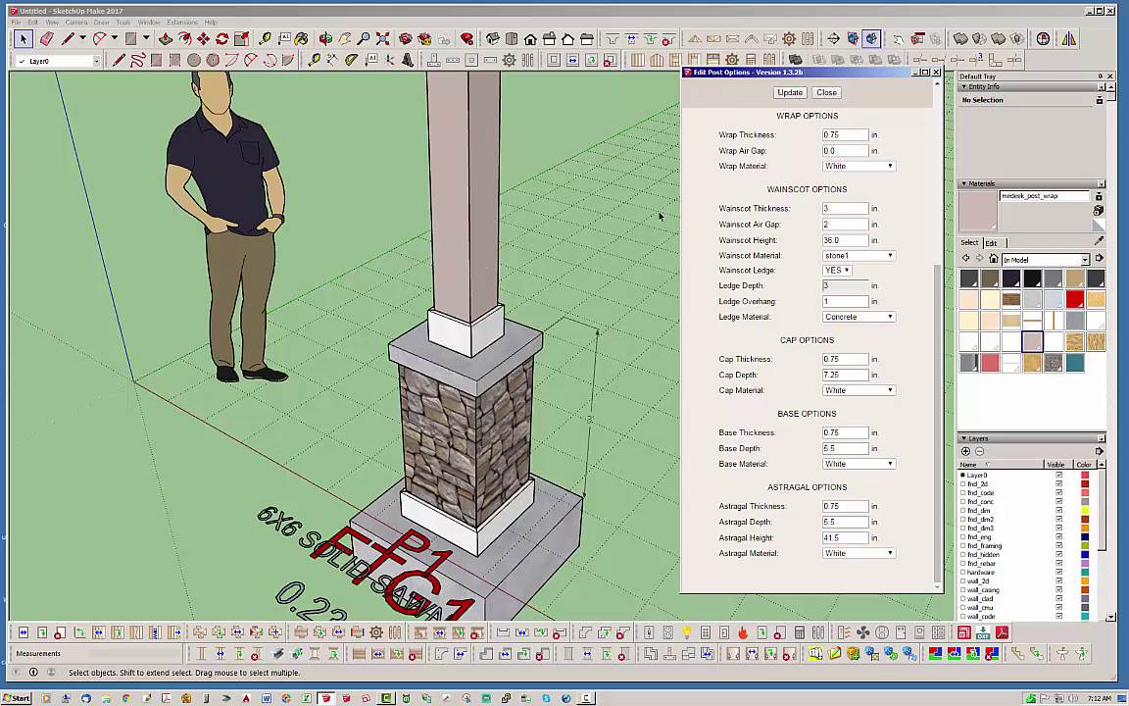
pyautogui.scroll(4, 554, 343)
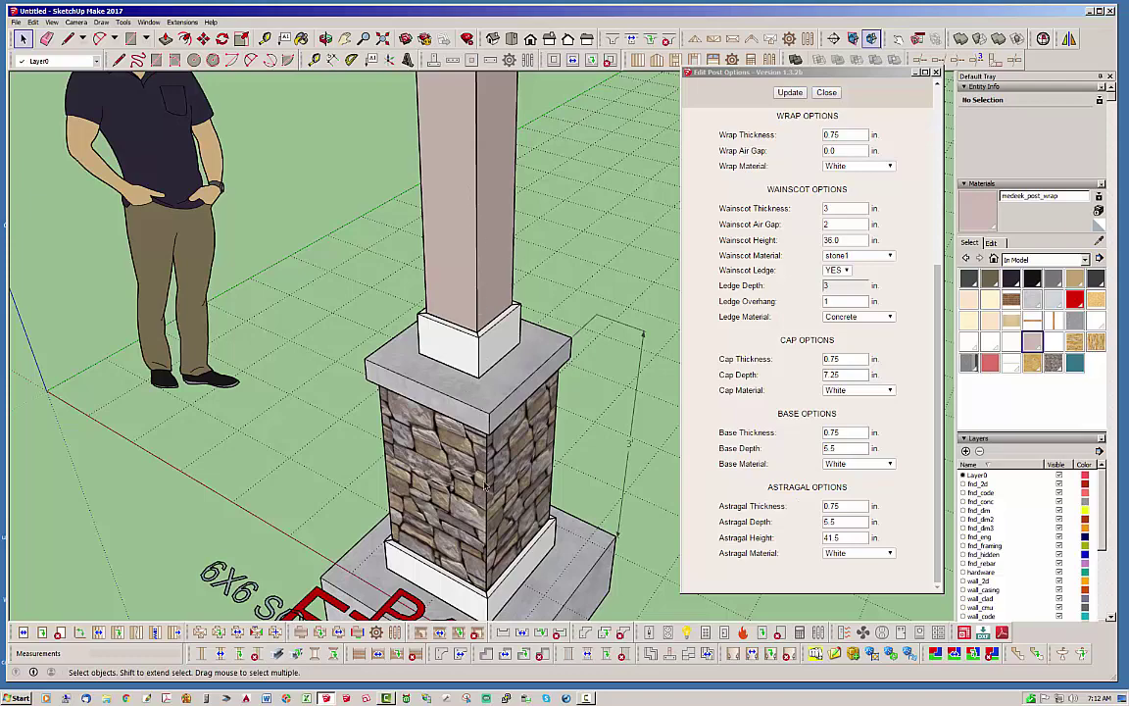
pyautogui.scroll(-5, 448, 363)
pyautogui.moveTo(394, 414); pyautogui.dragTo(502, 415, button='middle')
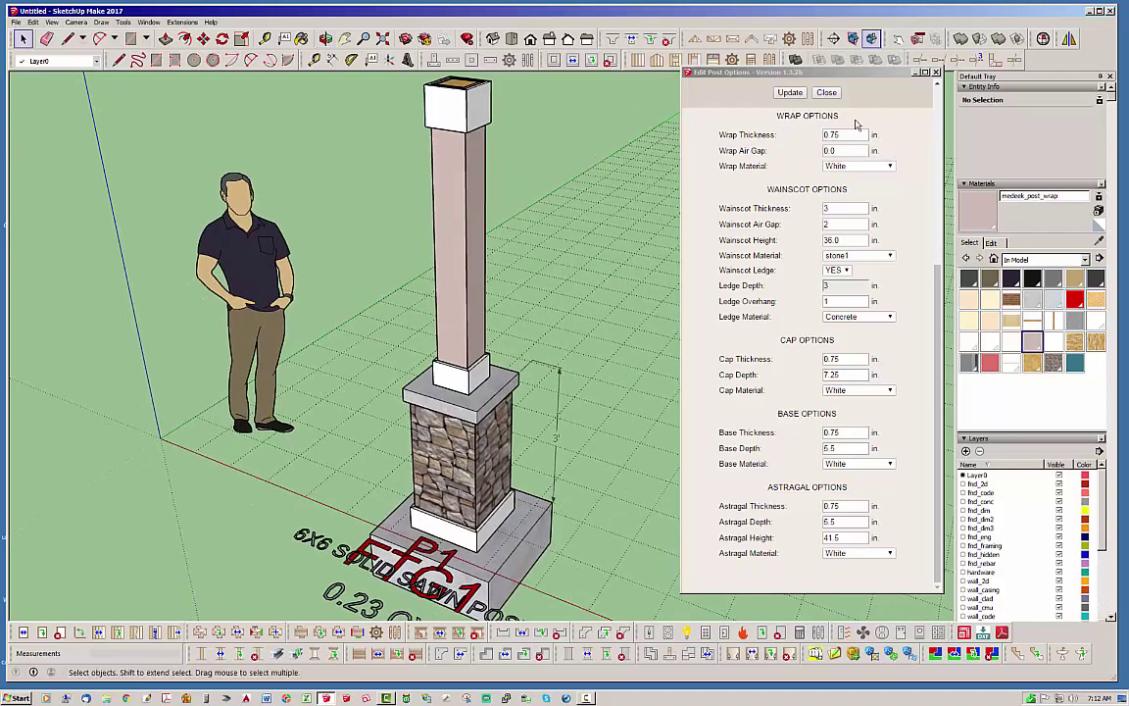
pyautogui.click(826, 93)
# Step: Delete the wainscot height dimension beside the post and the footing assembly beneath it
pyautogui.moveTo(442, 376); pyautogui.dragTo(438, 475, button='middle')
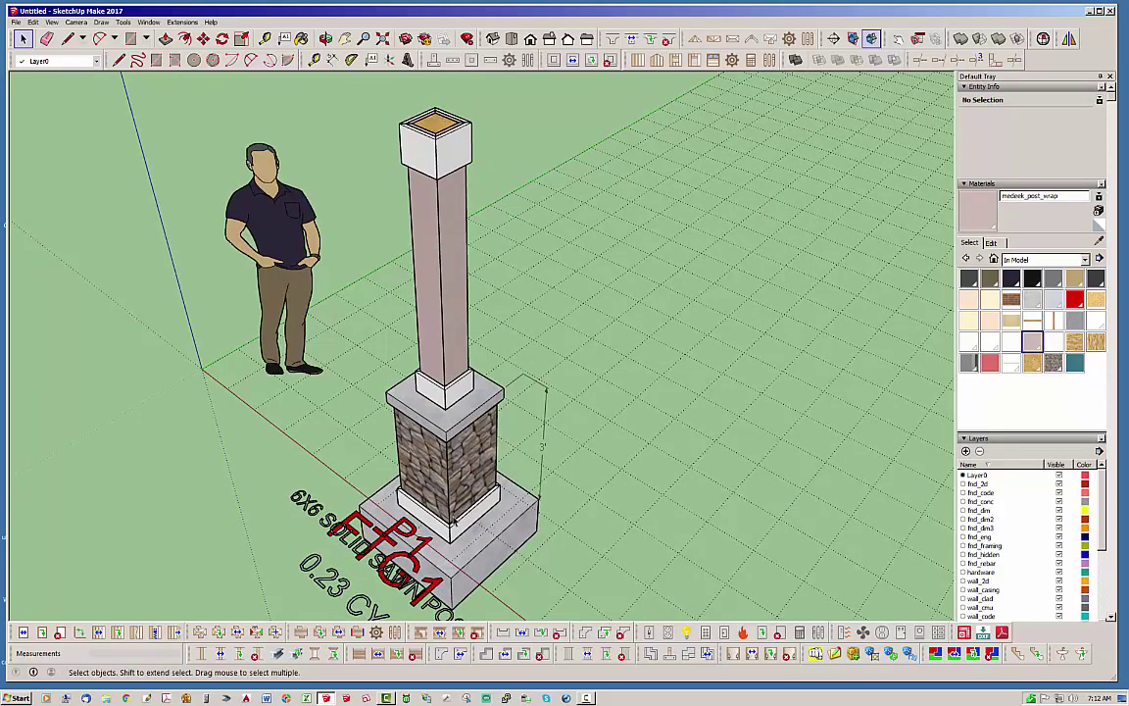
pyautogui.moveTo(445, 450); pyautogui.dragTo(476, 388, button='middle')
pyautogui.scroll(-2, 476, 388)
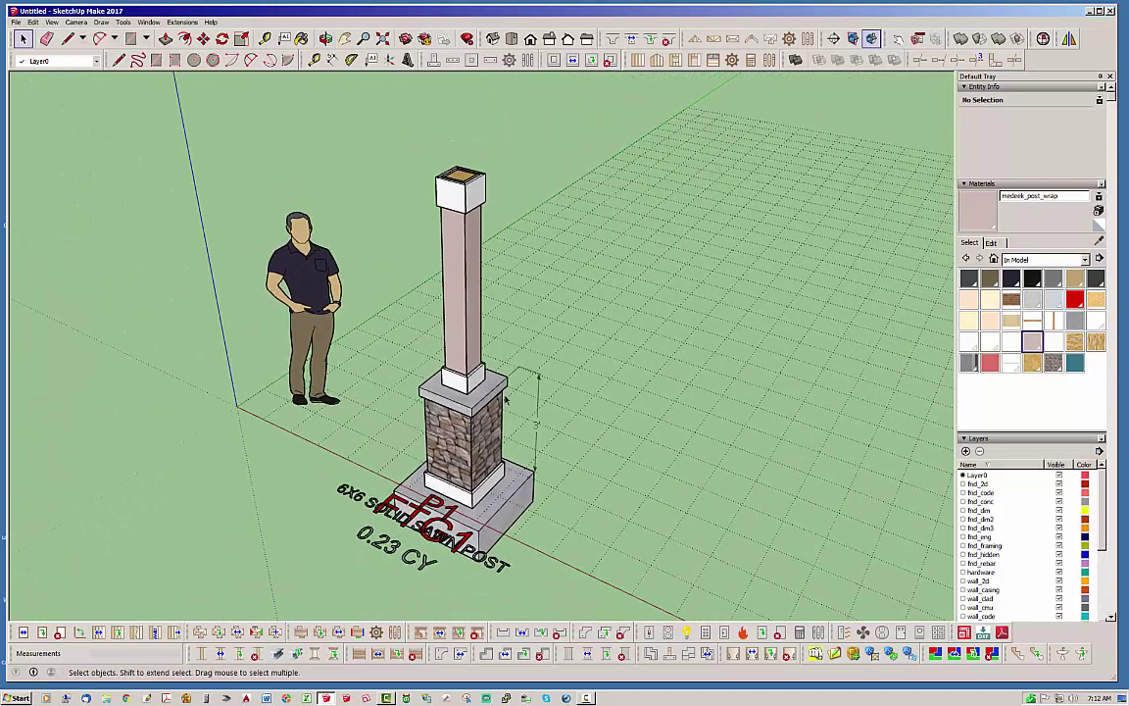
pyautogui.scroll(3, 494, 506)
pyautogui.click(499, 520)
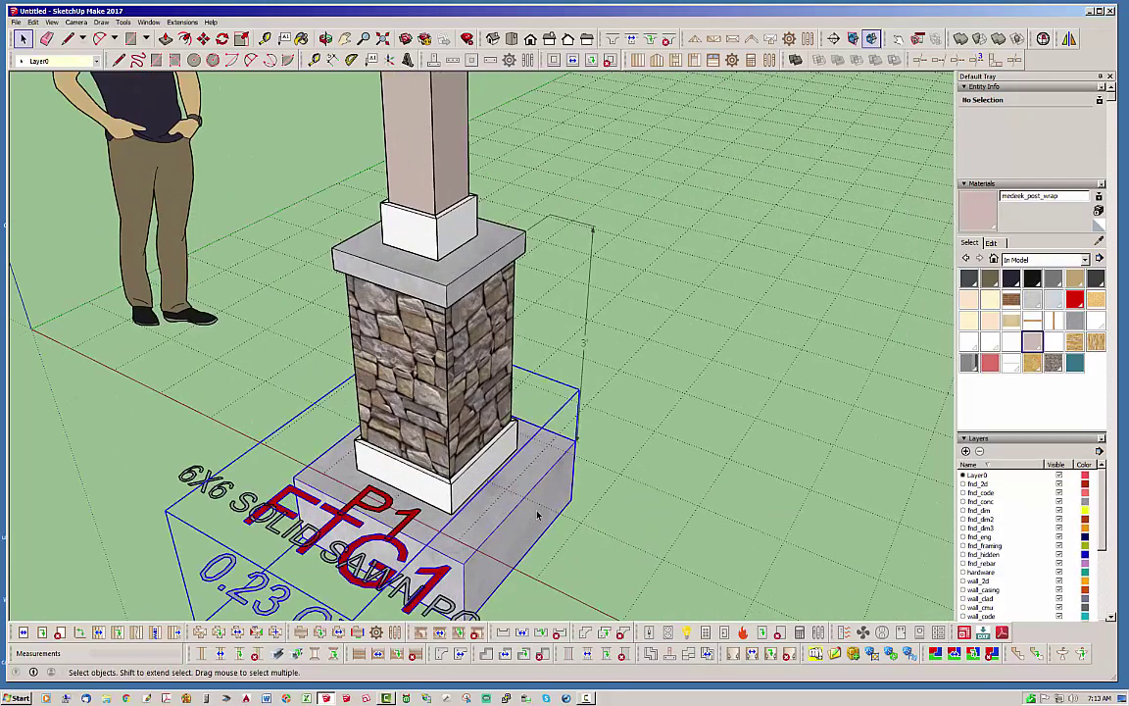
pyautogui.scroll(-4, 505, 522)
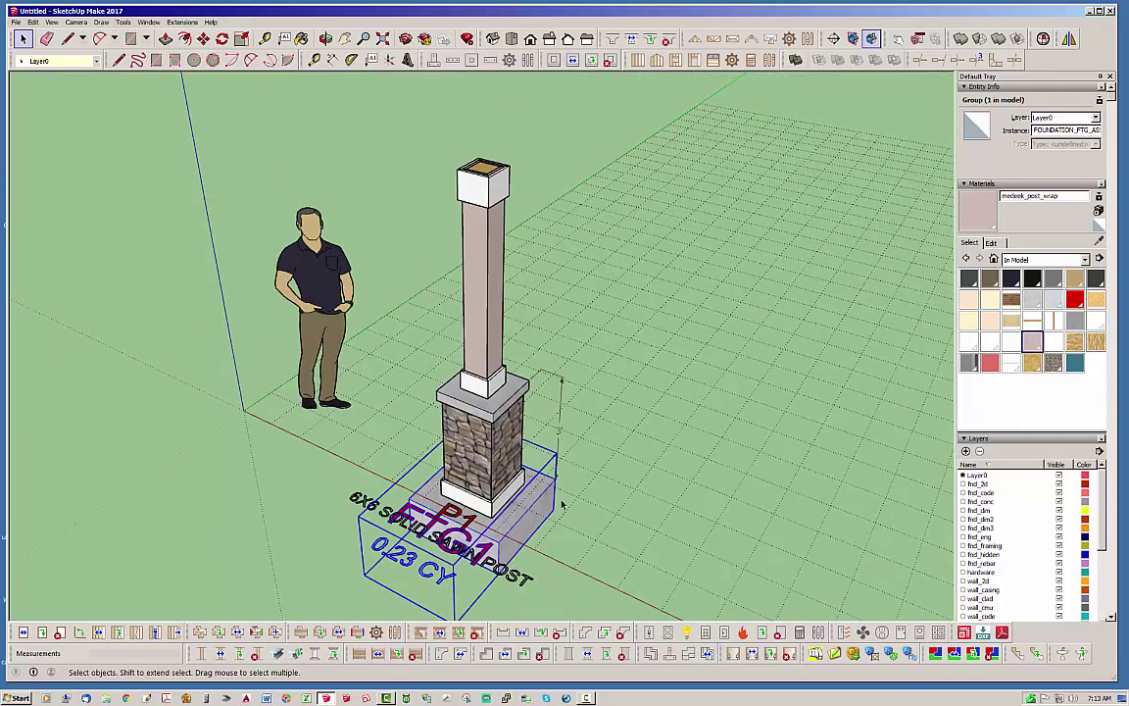
pyautogui.scroll(-4, 566, 443)
pyautogui.click(549, 471)
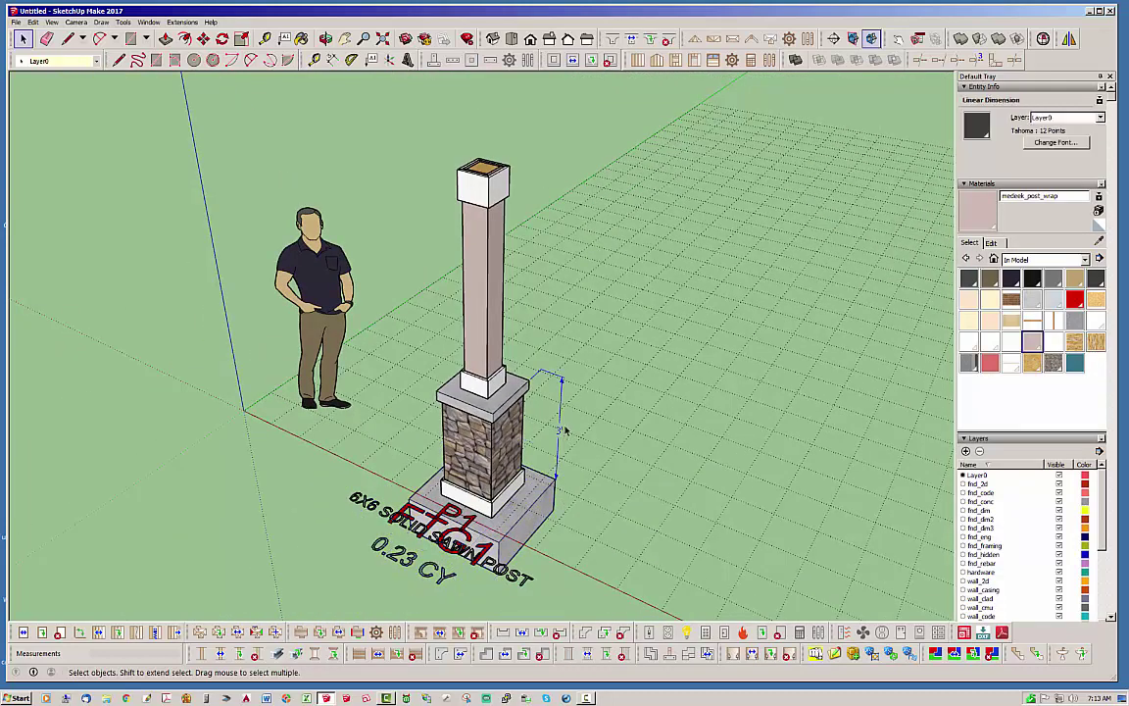
pyautogui.scroll(4, 534, 514)
pyautogui.click(534, 506)
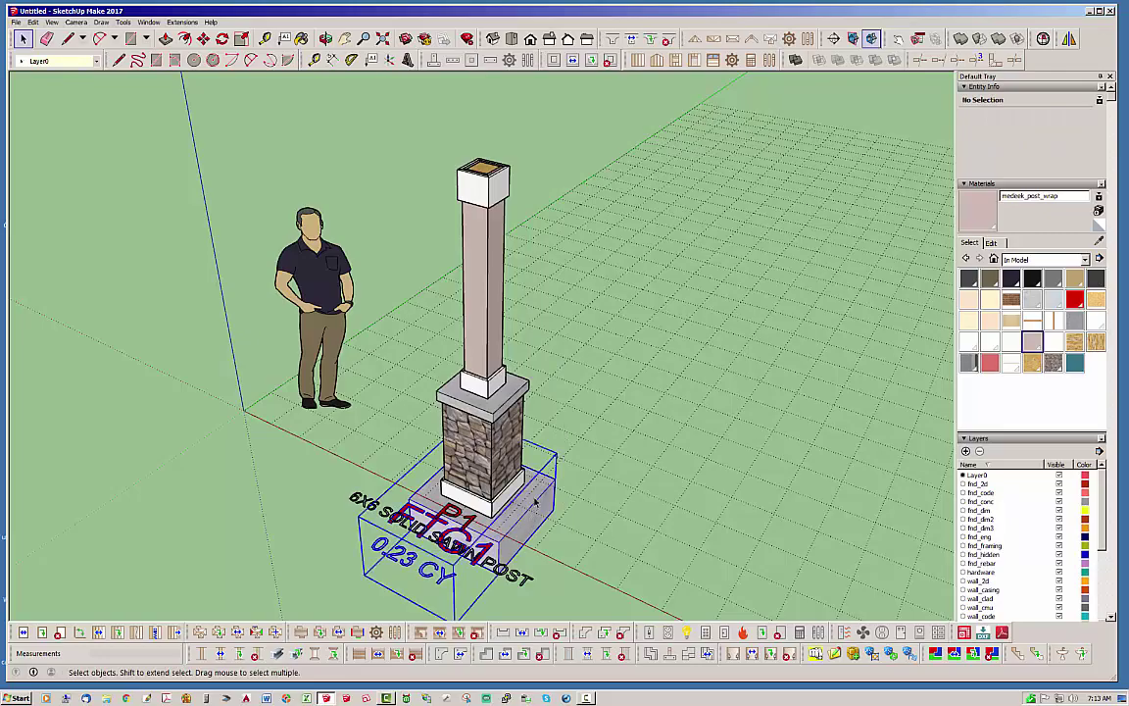
pyautogui.press('Delete')
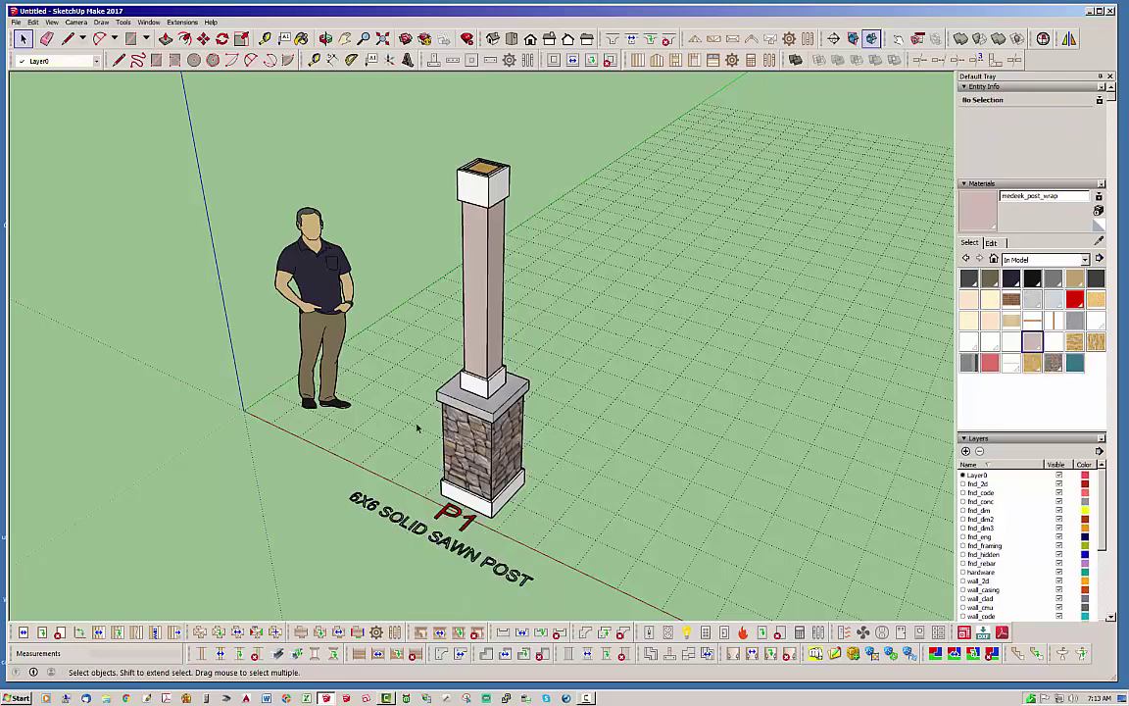
# Step: Hide the wall_clad layer to view the post without its wrap and wainscot, and make the layer visible again
pyautogui.moveTo(417, 428)
pyautogui.mouseDown(button='middle')
pyautogui.moveTo(565, 434)
pyautogui.moveTo(575, 449)
pyautogui.moveTo(486, 384)
pyautogui.moveTo(416, 441)
pyautogui.mouseUp(button='middle')
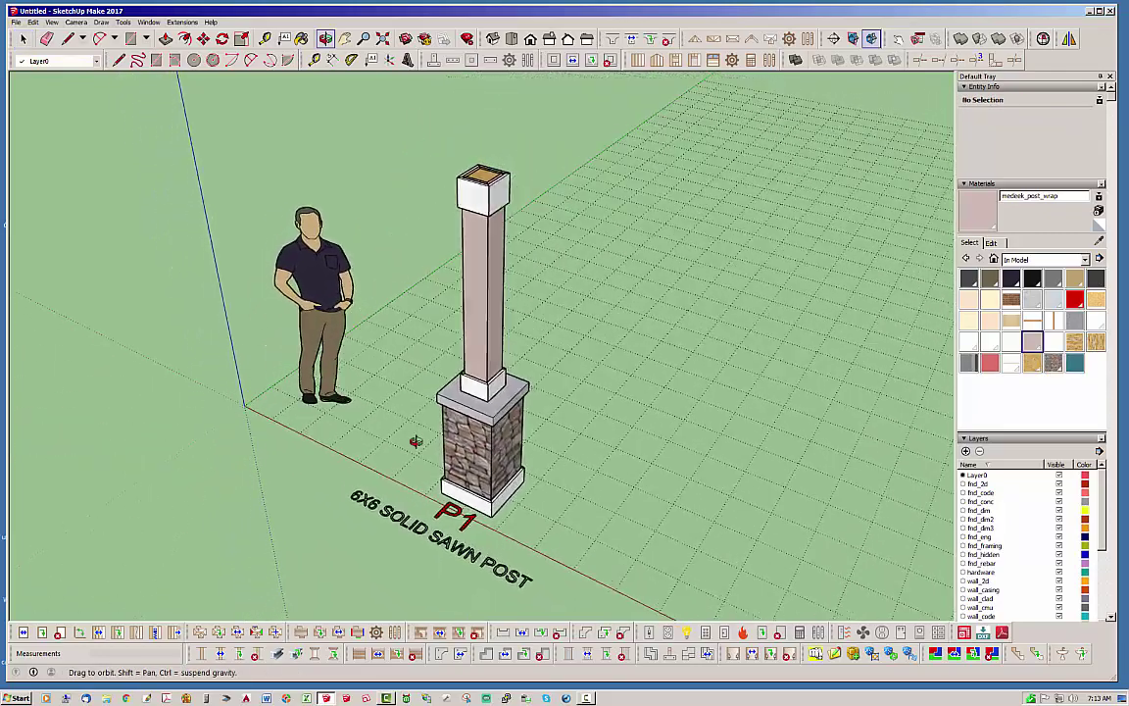
pyautogui.scroll(-1, 257, 338)
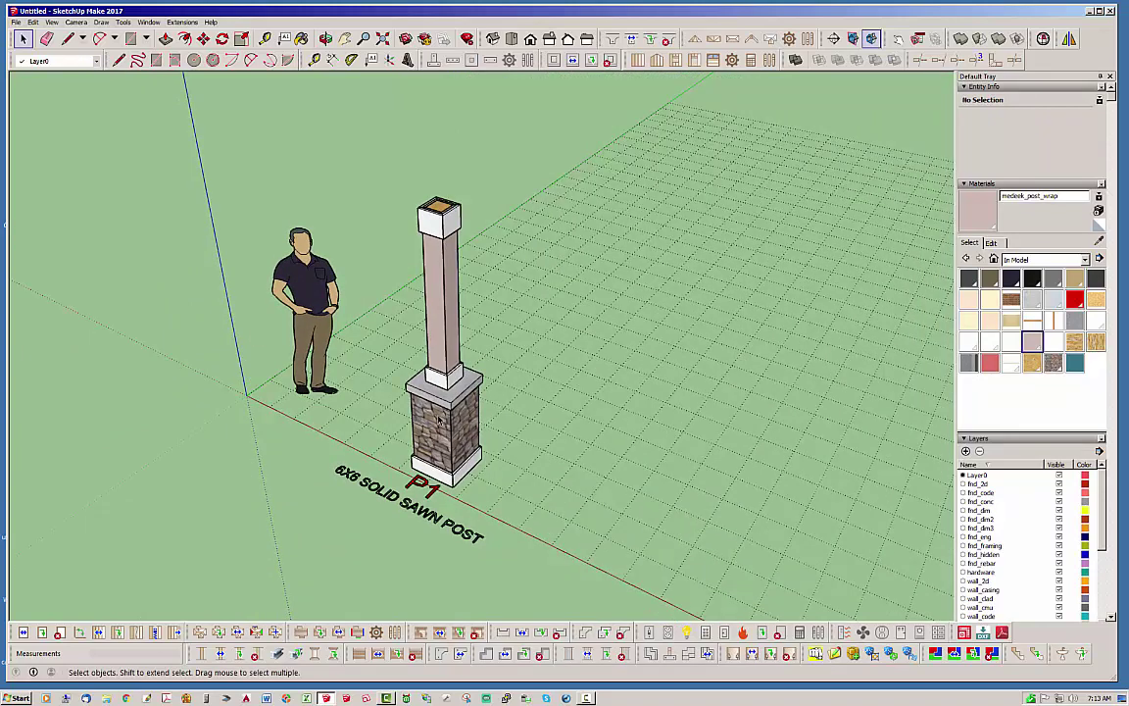
pyautogui.scroll(1, 438, 419)
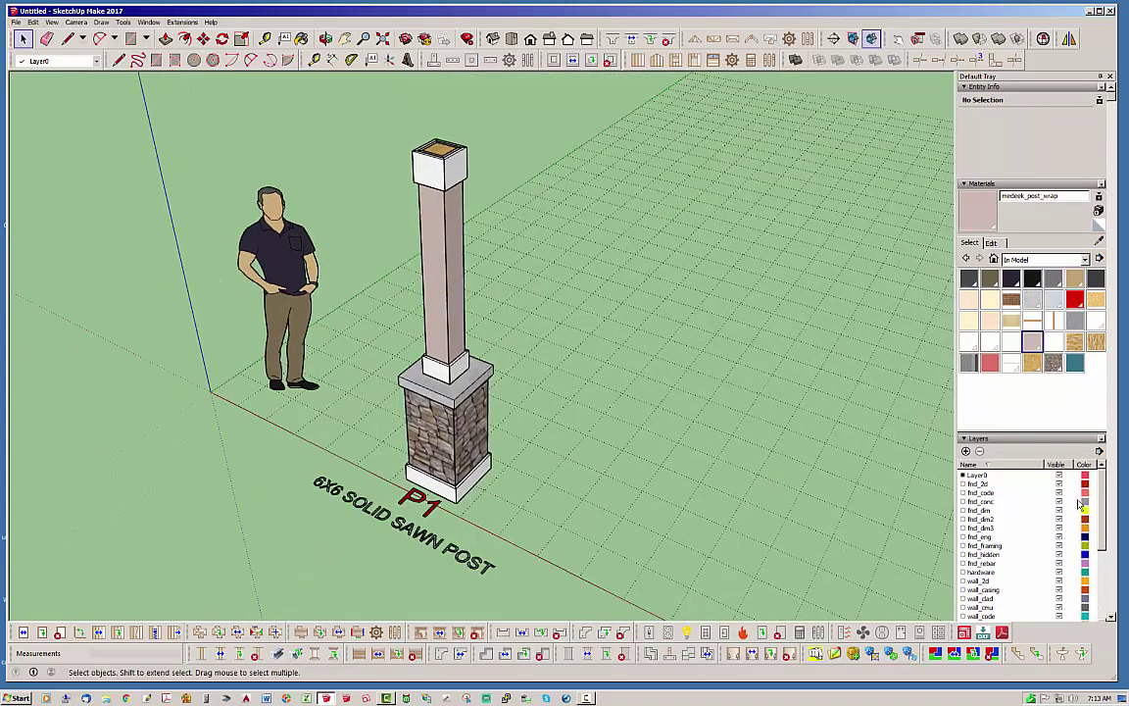
pyautogui.moveTo(1109, 503); pyautogui.dragTo(1115, 577)
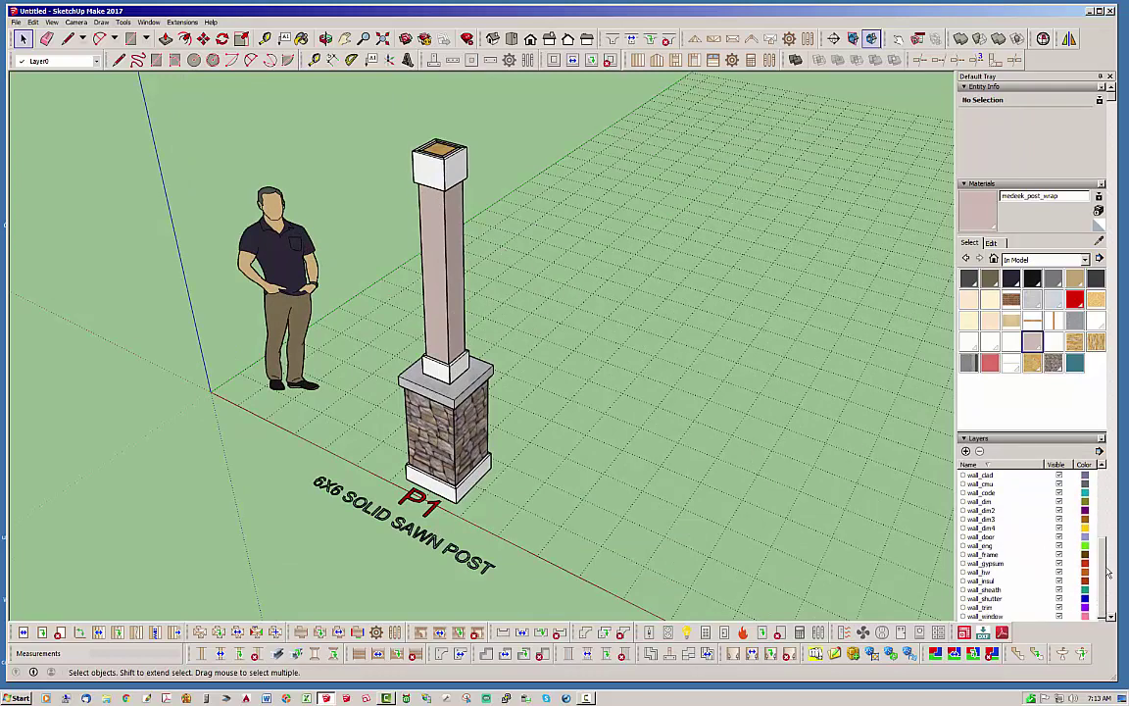
pyautogui.moveTo(1109, 585); pyautogui.dragTo(1105, 573)
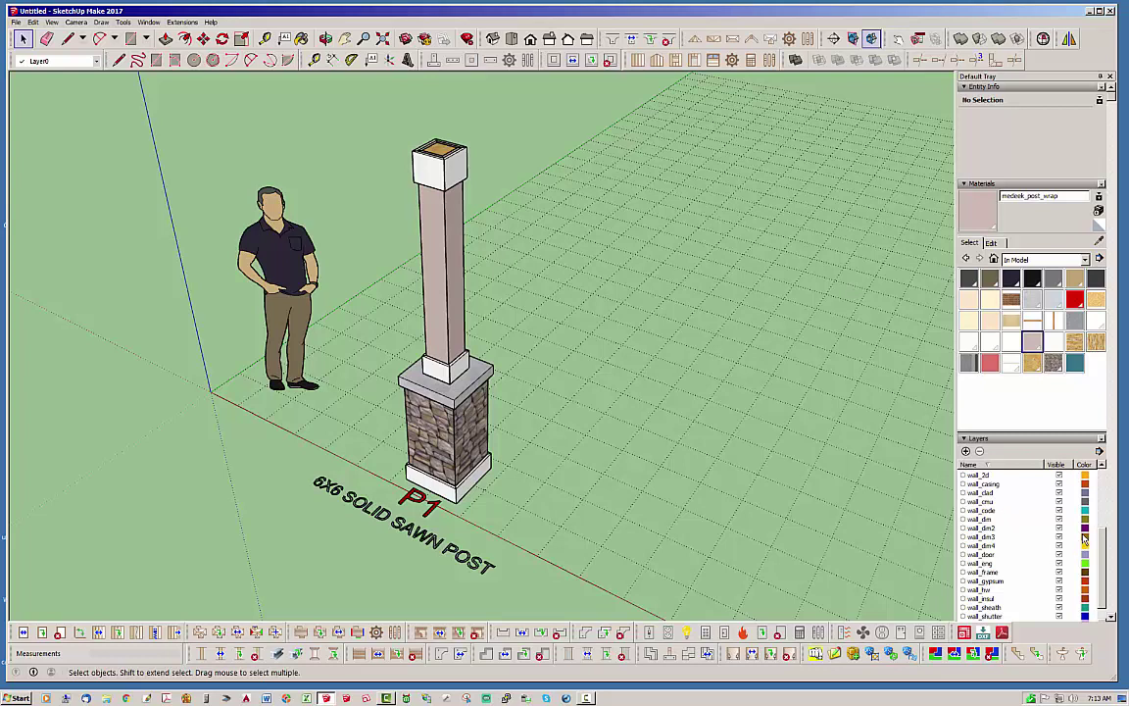
pyautogui.click(1060, 493)
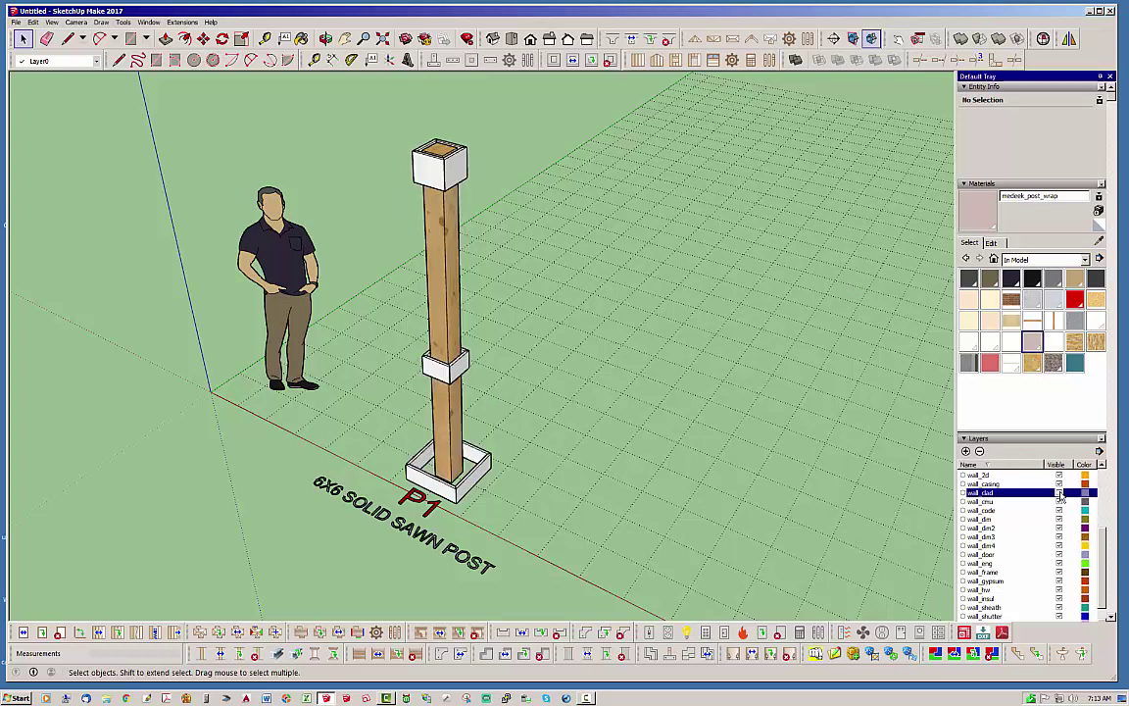
pyautogui.click(1059, 493)
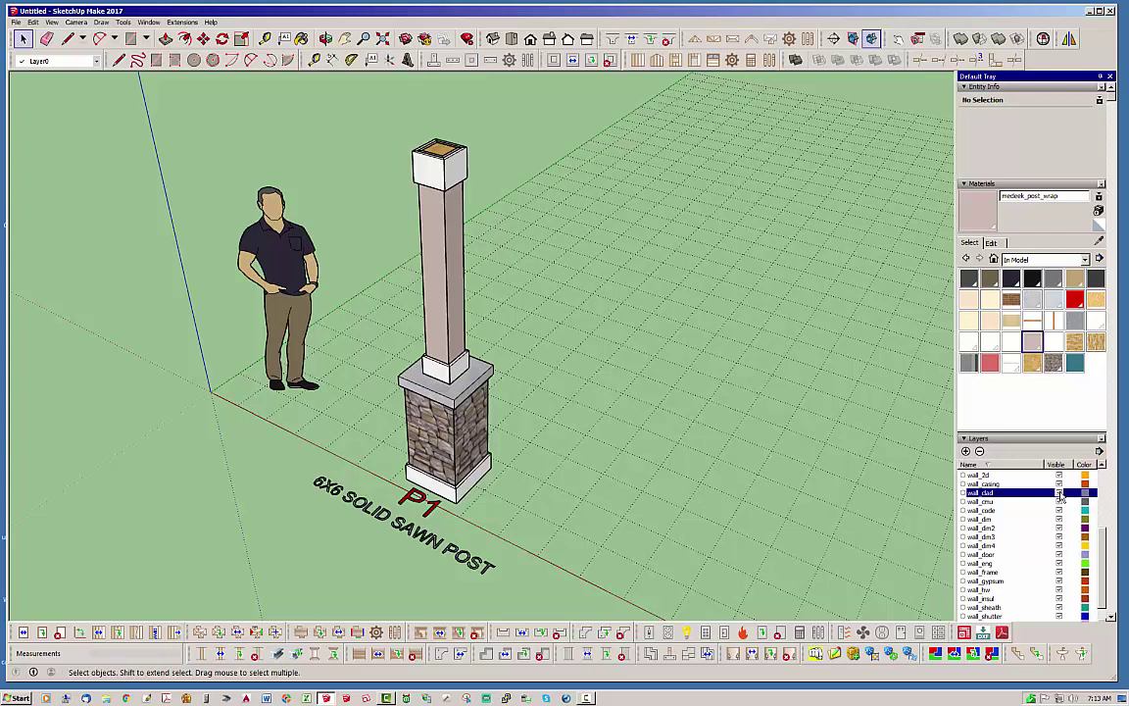
# Step: Hide the wall_trim layer to view the post without its cap, astragal and base, and make the layer visible again
pyautogui.click(1111, 616)
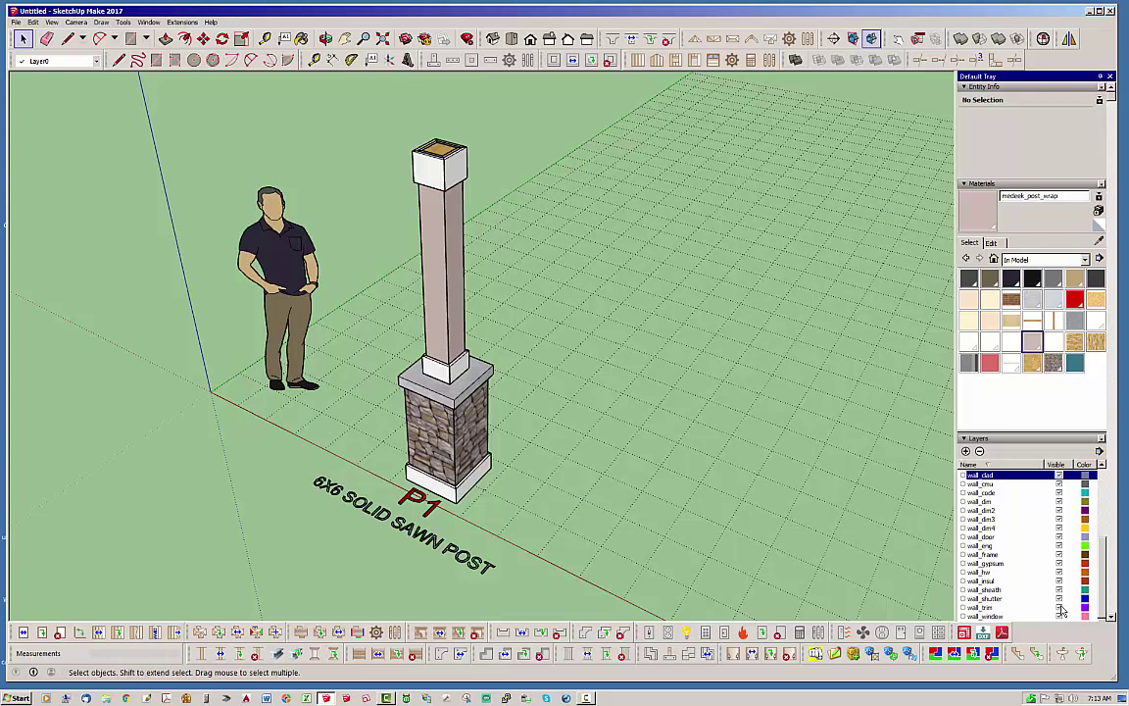
pyautogui.click(1060, 608)
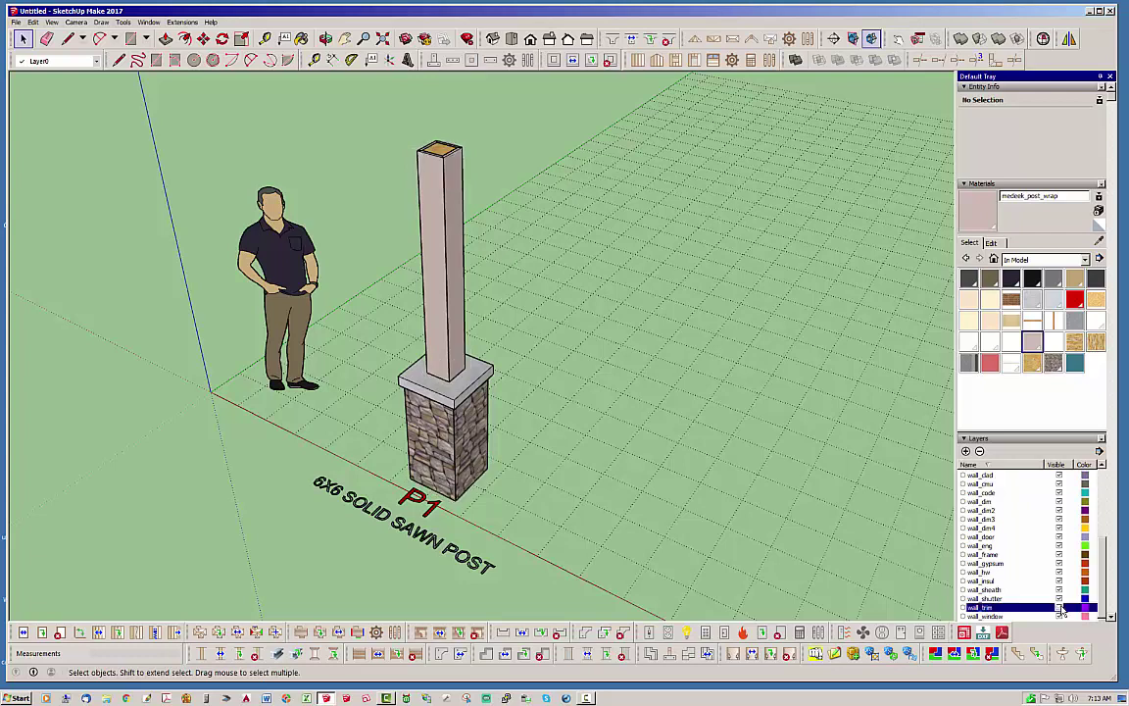
pyautogui.click(1060, 608)
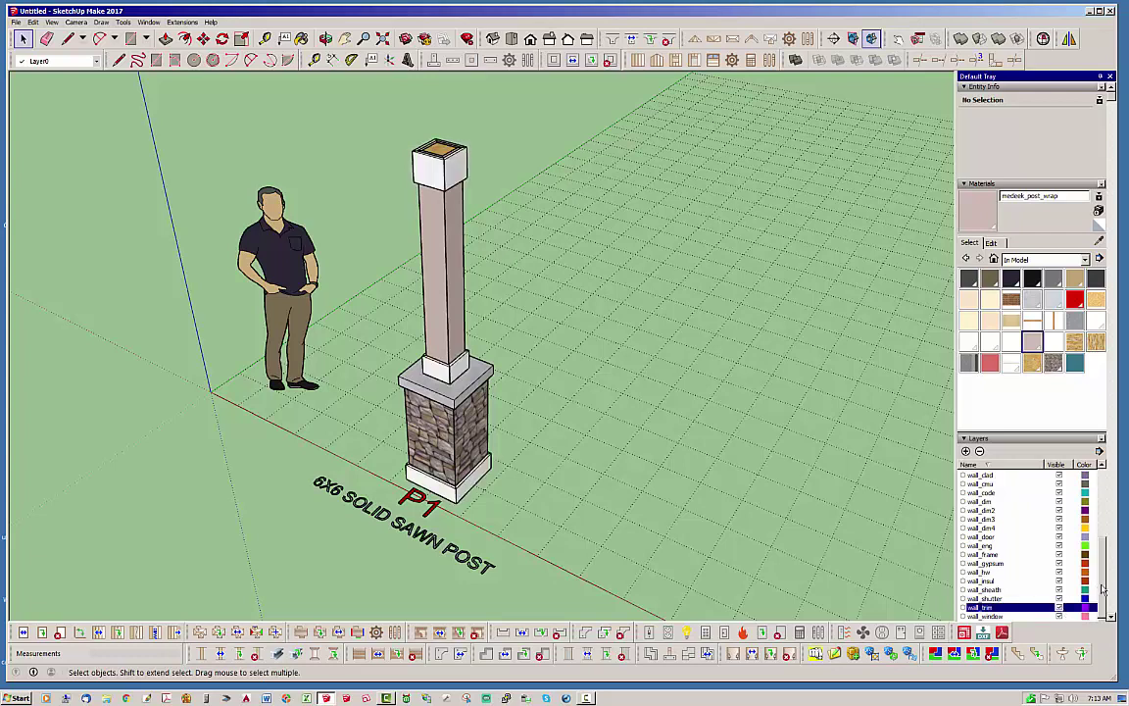
pyautogui.moveTo(1104, 589); pyautogui.dragTo(1113, 530)
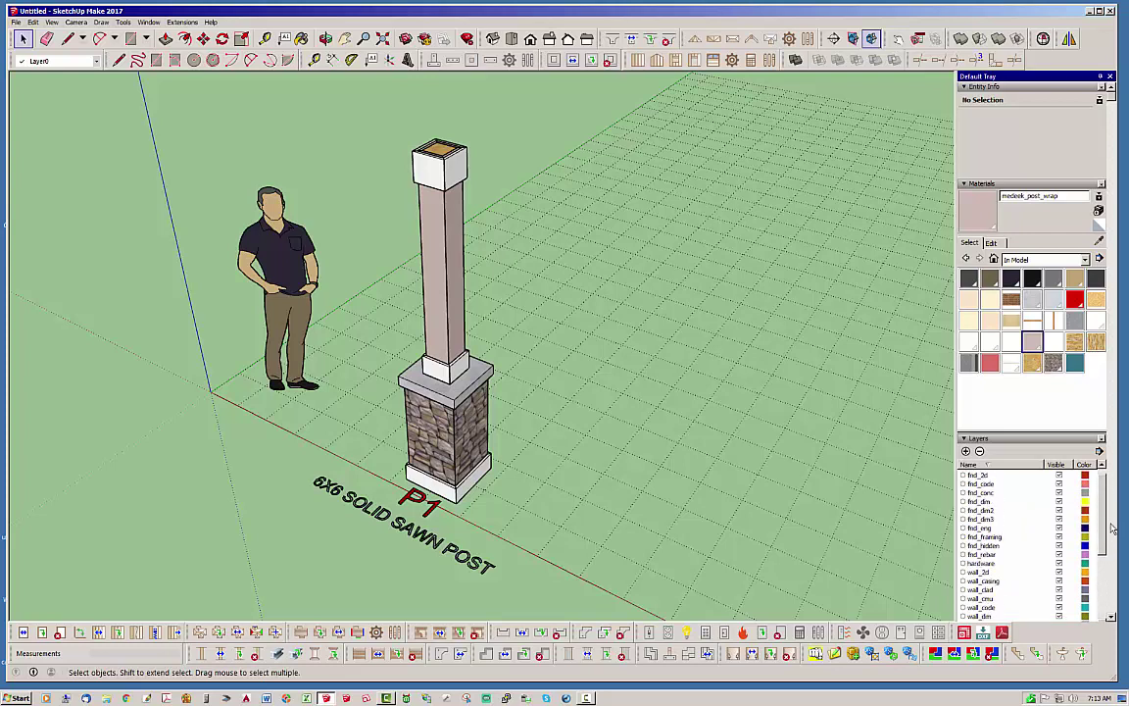
pyautogui.moveTo(1112, 529); pyautogui.dragTo(1102, 521)
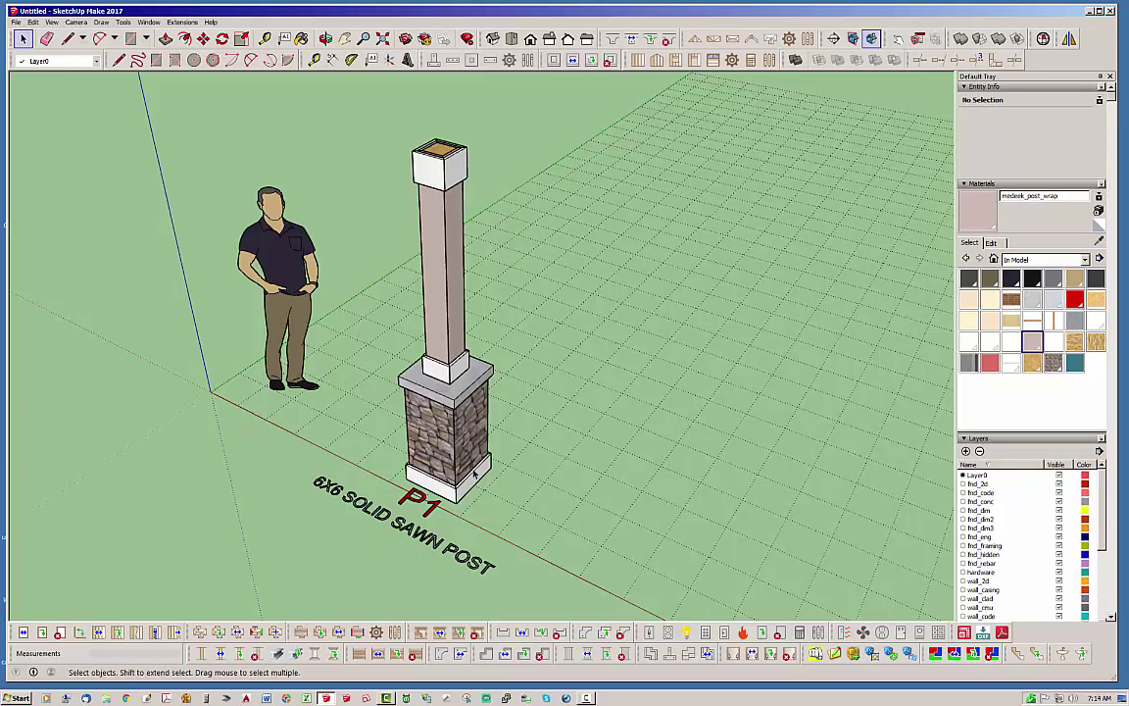
# Step: Examine the finished post from above, at ground level and from underneath the wainscot
pyautogui.moveTo(365, 563); pyautogui.dragTo(534, 448, button='middle')
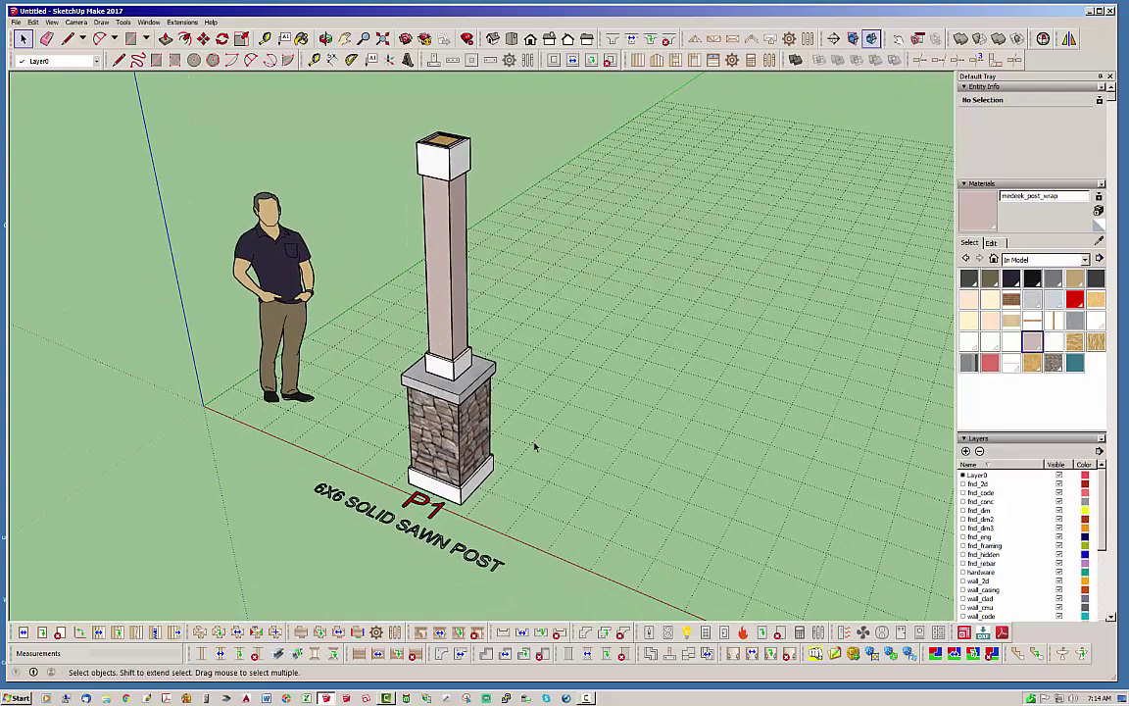
pyautogui.moveTo(437, 281); pyautogui.dragTo(420, 158, button='middle')
pyautogui.scroll(3, 420, 158)
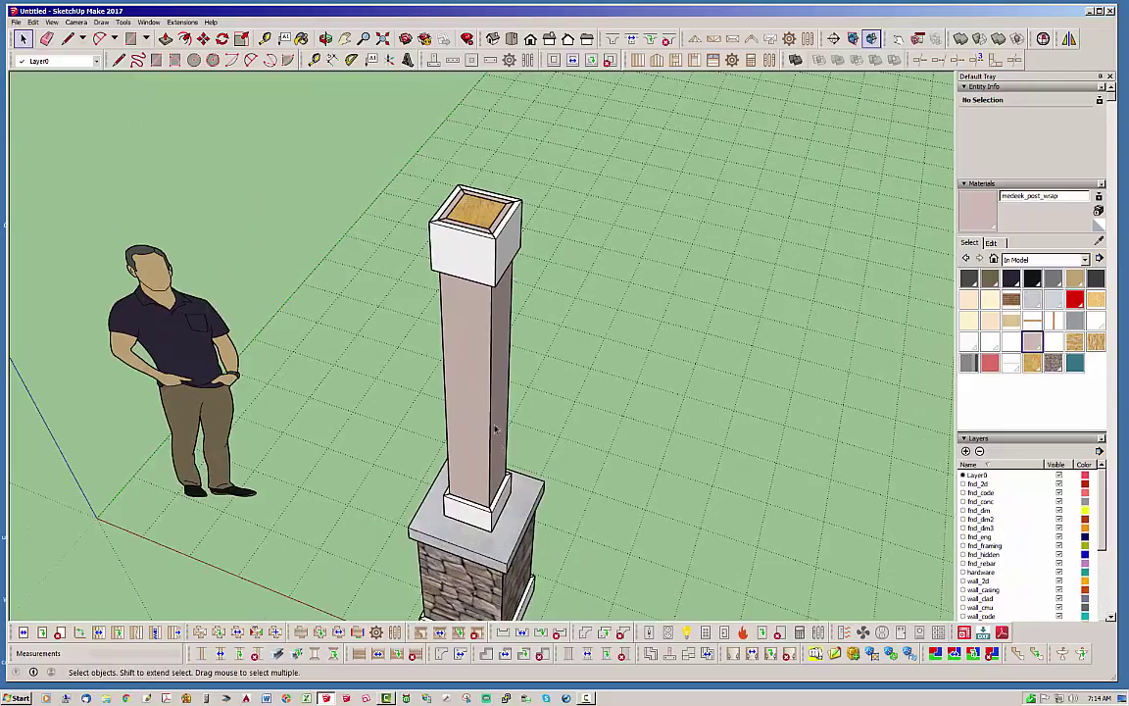
pyautogui.scroll(-3, 495, 428)
pyautogui.moveTo(446, 372); pyautogui.dragTo(502, 224, button='middle')
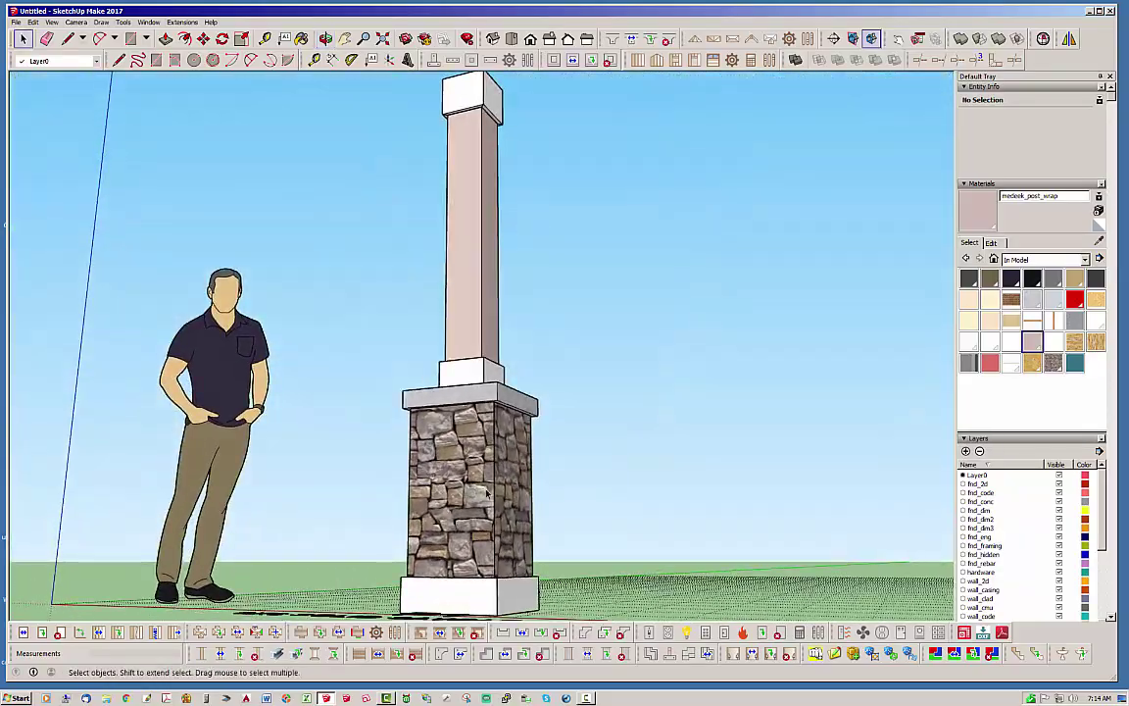
pyautogui.moveTo(488, 492); pyautogui.dragTo(515, 369, button='middle')
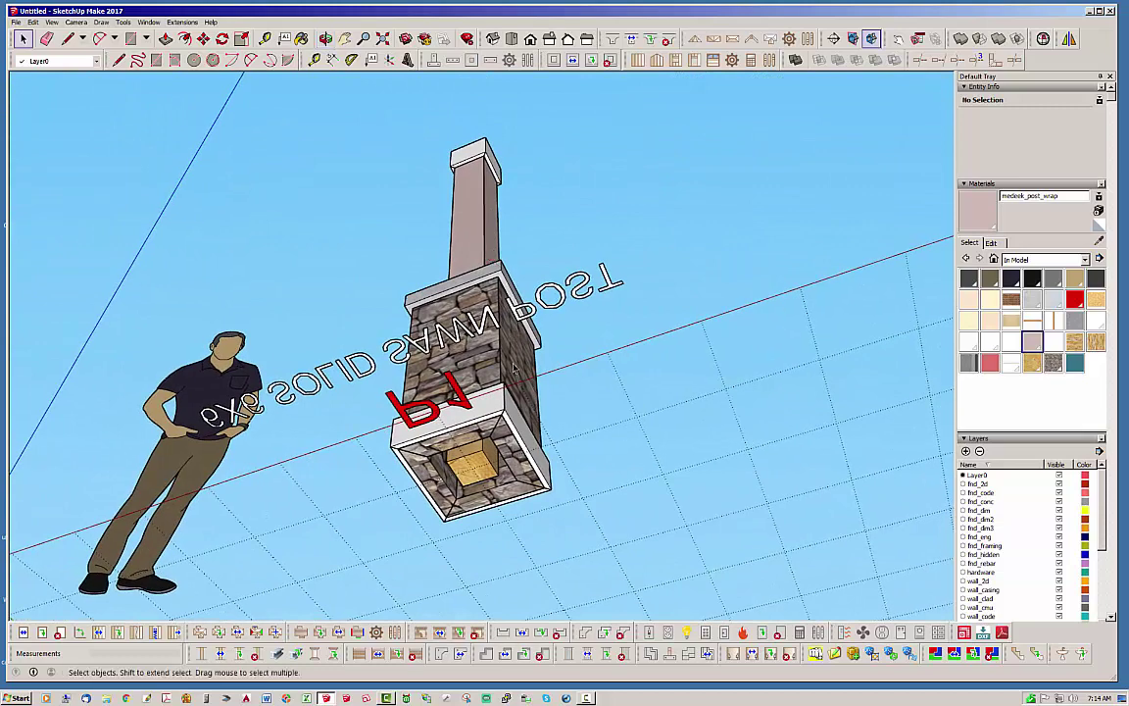
pyautogui.scroll(3, 446, 392)
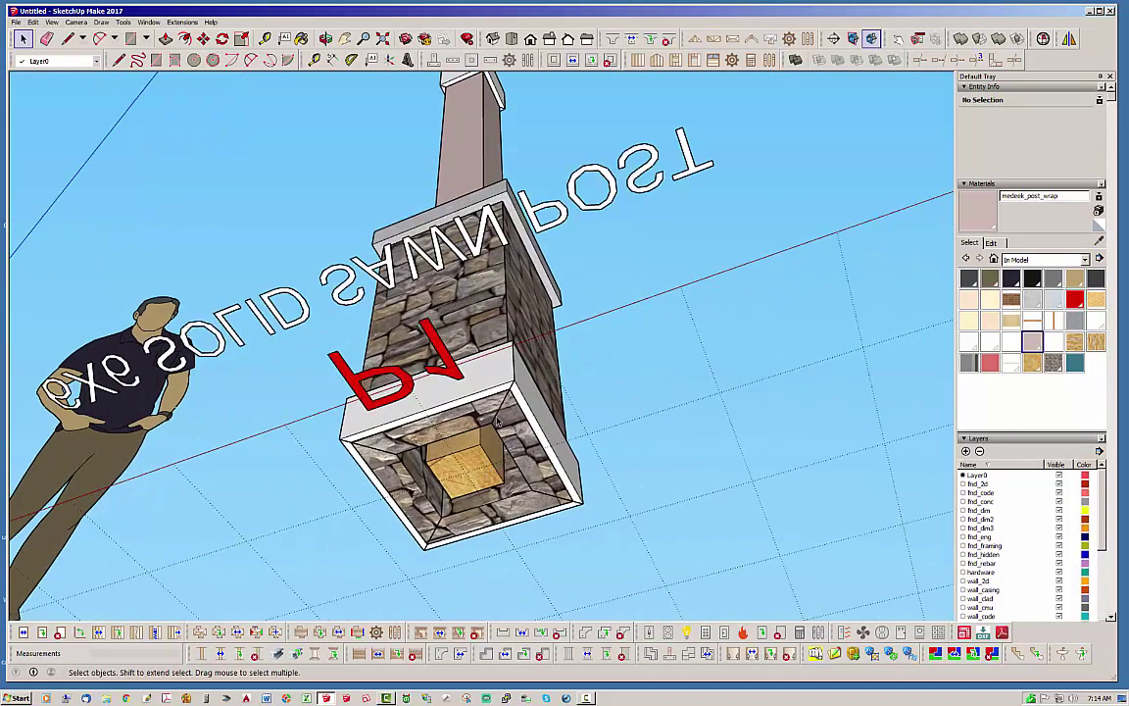
pyautogui.moveTo(496, 422); pyautogui.dragTo(592, 434, button='middle')
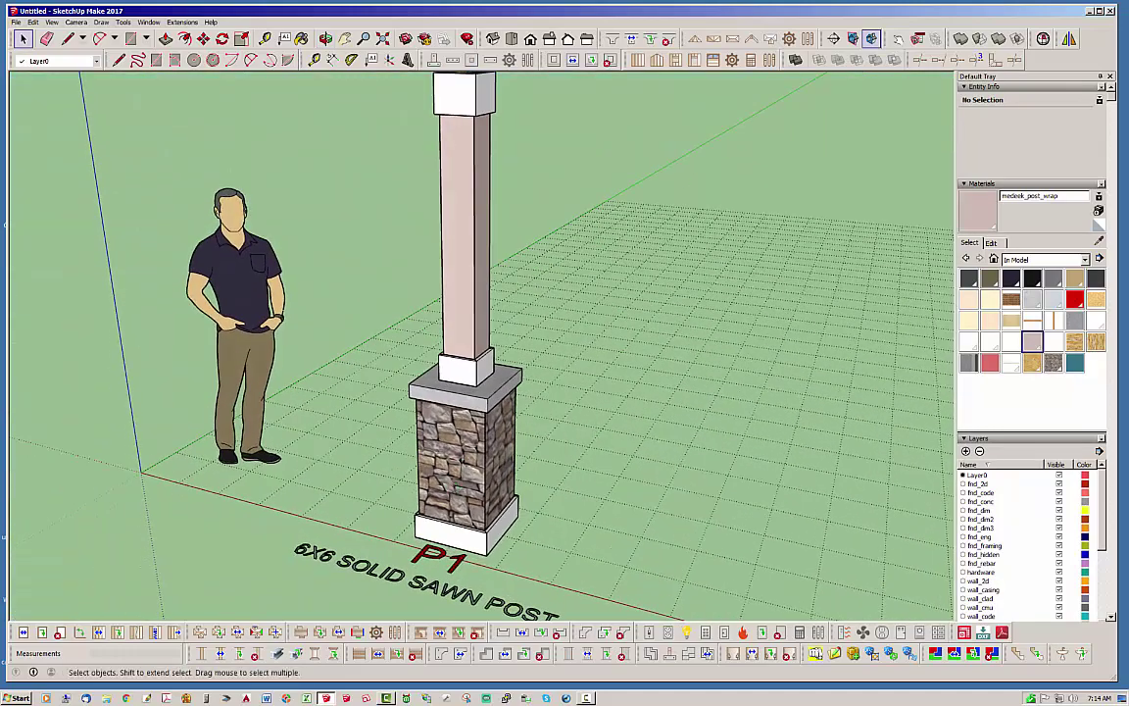